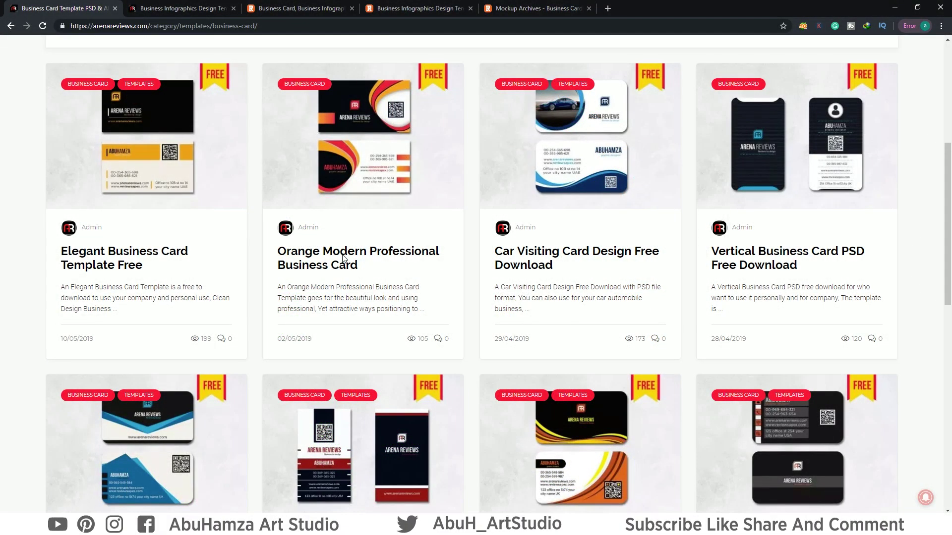
- Browse the open browser tabs, including the Business Infographics page and the ReviewsApex homepage
{"action": "scroll", "coordinate": [426, 282], "scroll_direction": "down", "scroll_amount": 10}
{"action": "scroll", "coordinate": [425, 282], "scroll_direction": "down", "scroll_amount": 10}
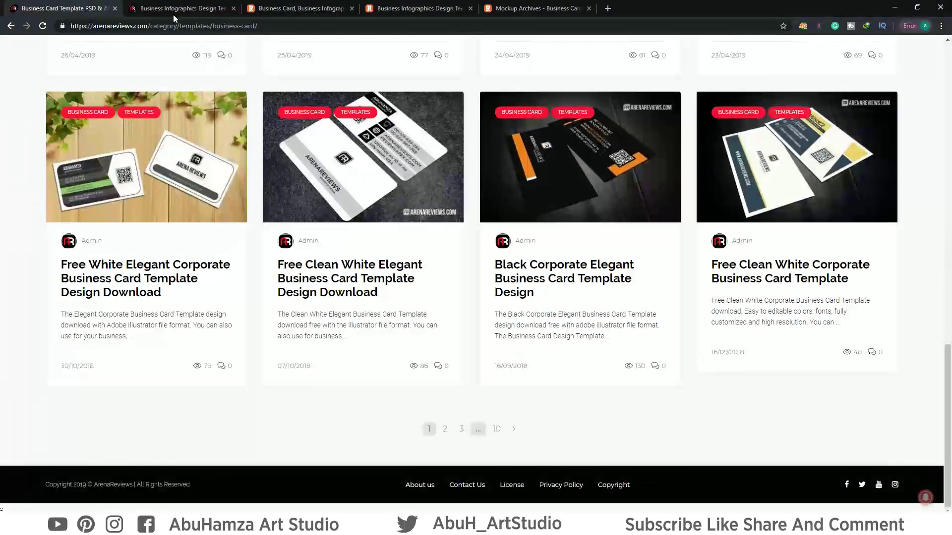
{"action": "left_click", "coordinate": [174, 9]}
{"action": "scroll", "coordinate": [478, 289], "scroll_direction": "down", "scroll_amount": 5}
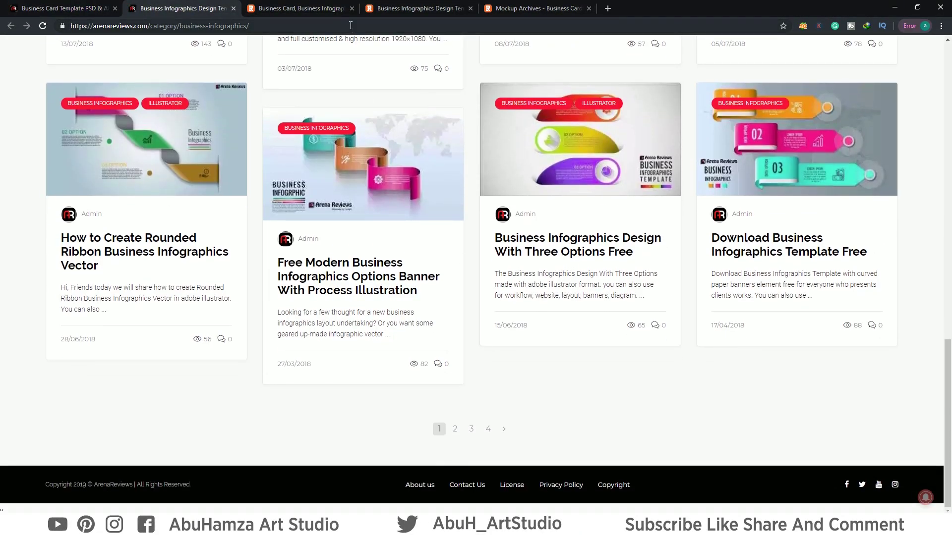
{"action": "key", "text": "ctrl+Tab"}
{"action": "scroll", "coordinate": [580, 331], "scroll_direction": "down", "scroll_amount": 3}
{"action": "scroll", "coordinate": [578, 330], "scroll_direction": "up", "scroll_amount": 8}
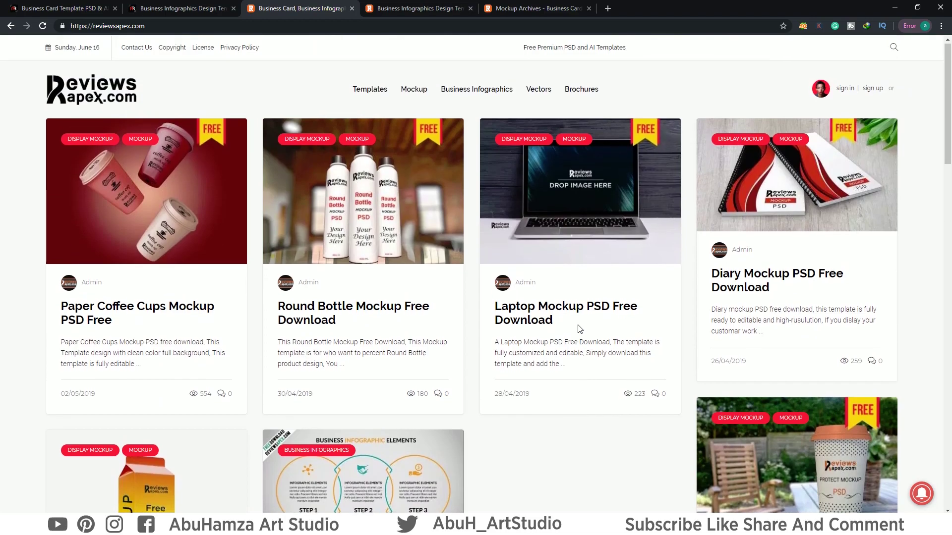
- Open the ReviewsApex Business Infographics category and scroll its listings down toward Load more
{"action": "left_click", "coordinate": [414, 10]}
{"action": "scroll", "coordinate": [535, 213], "scroll_direction": "down", "scroll_amount": 3}
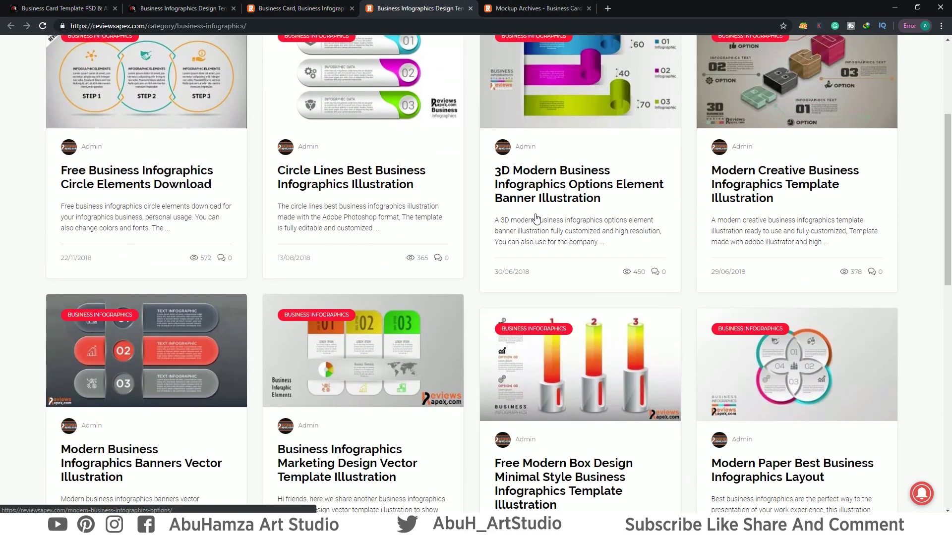
{"action": "scroll", "coordinate": [535, 216], "scroll_direction": "down", "scroll_amount": 5}
{"action": "scroll", "coordinate": [536, 218], "scroll_direction": "down", "scroll_amount": 5}
{"action": "scroll", "coordinate": [536, 218], "scroll_direction": "down", "scroll_amount": 3}
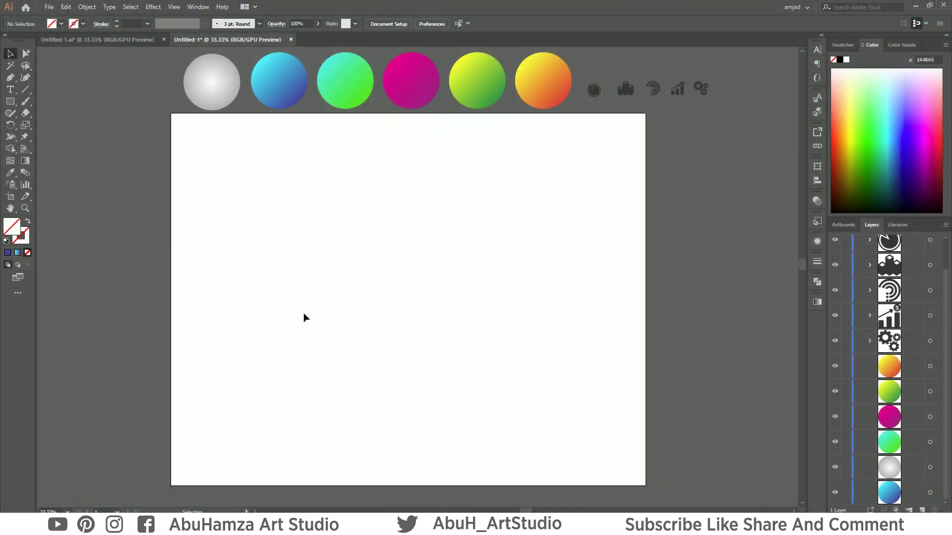
- Open Illustrator's View menu to reach the Rulers options
{"action": "left_click", "coordinate": [174, 7]}
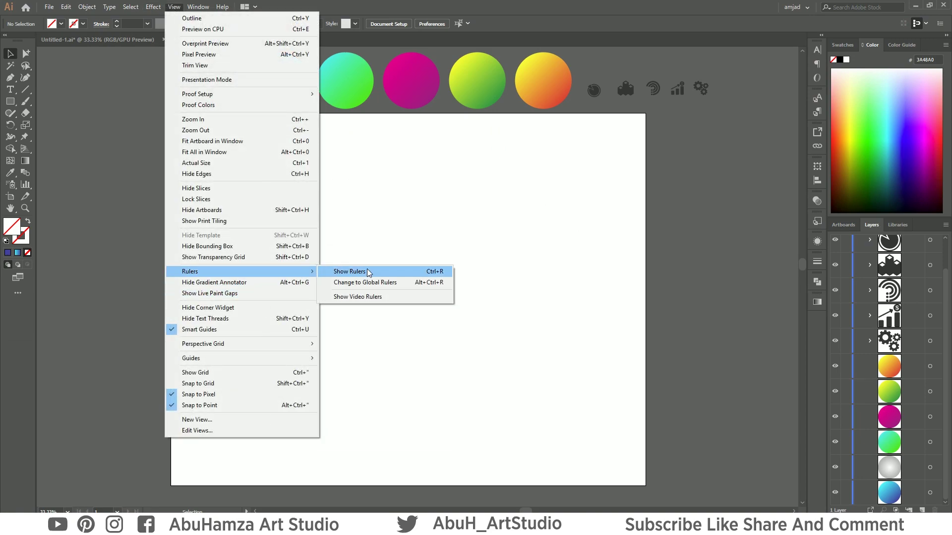
- Show rulers and drag out one vertical and one horizontal guide
{"action": "mouse_move", "coordinate": [223, 272]}
{"action": "left_click", "coordinate": [439, 276]}
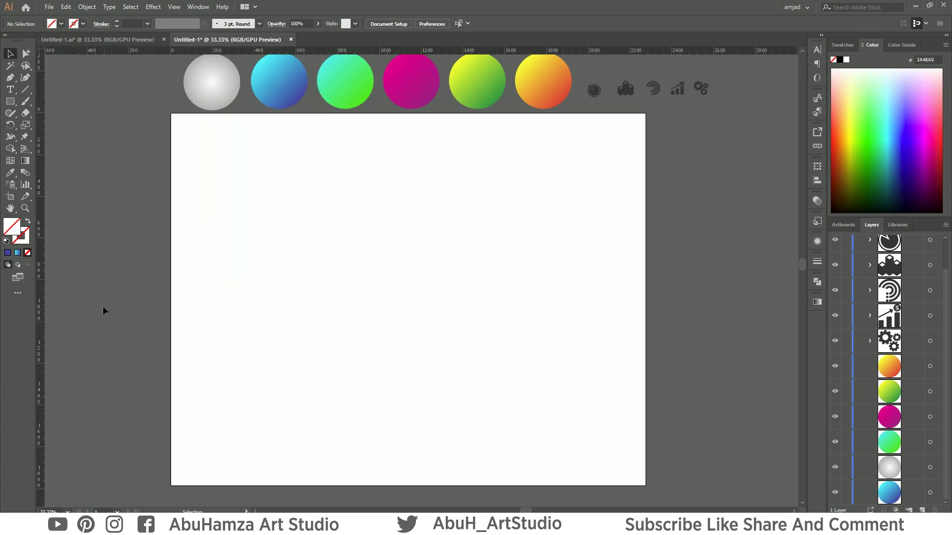
{"action": "left_click_drag", "start_coordinate": [158, 311], "coordinate": [388, 312]}
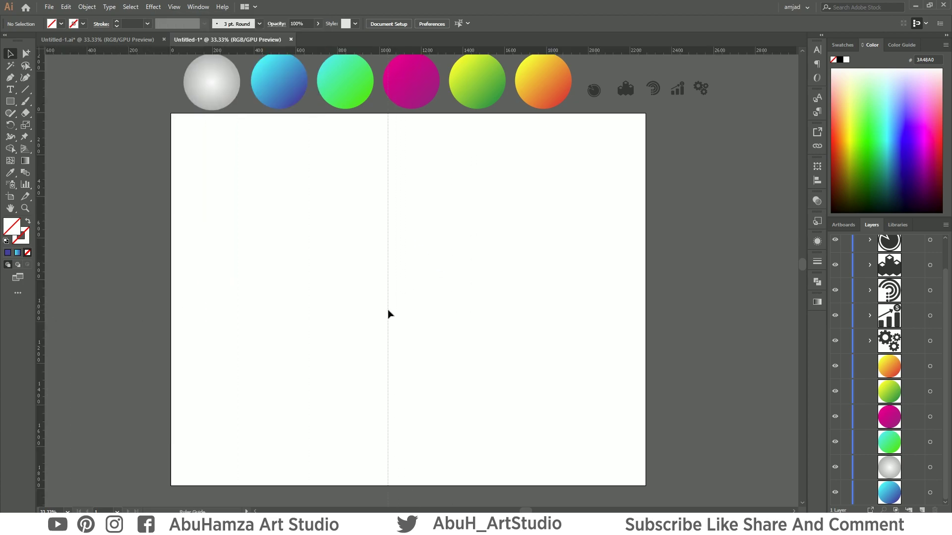
{"action": "left_click_drag", "start_coordinate": [644, 50], "coordinate": [622, 277]}
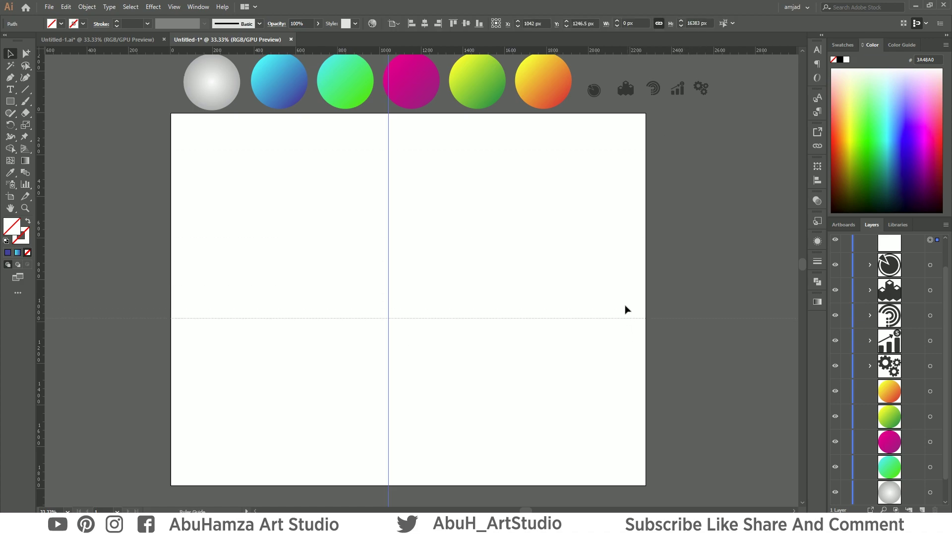
- Align both guides to the artboard's horizontal and vertical centre
{"action": "left_click_drag", "start_coordinate": [529, 198], "coordinate": [355, 330]}
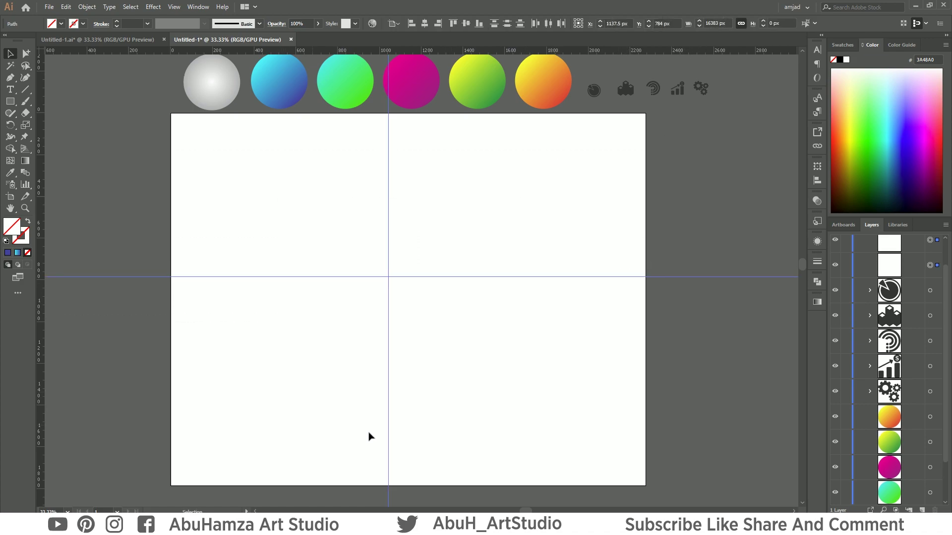
{"action": "left_click", "coordinate": [817, 167]}
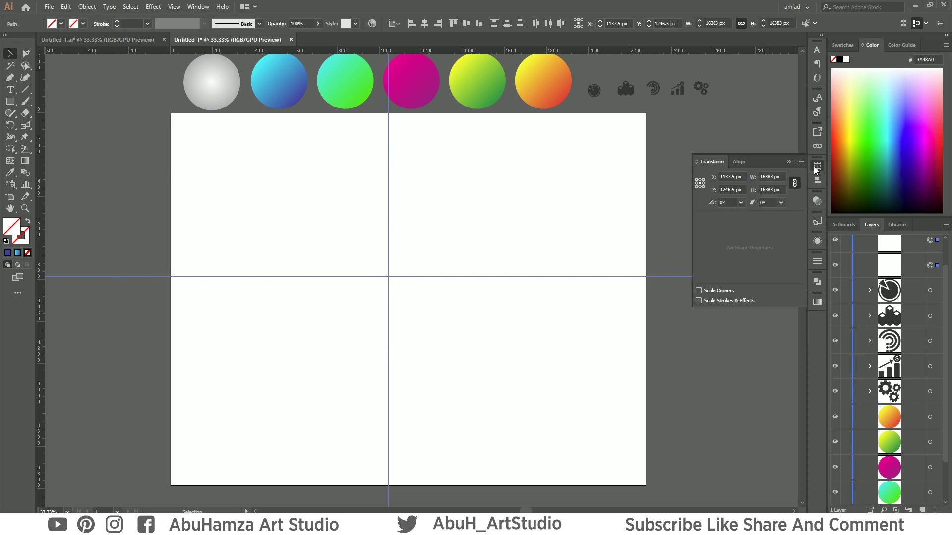
{"action": "left_click", "coordinate": [739, 163]}
{"action": "left_click", "coordinate": [795, 251]}
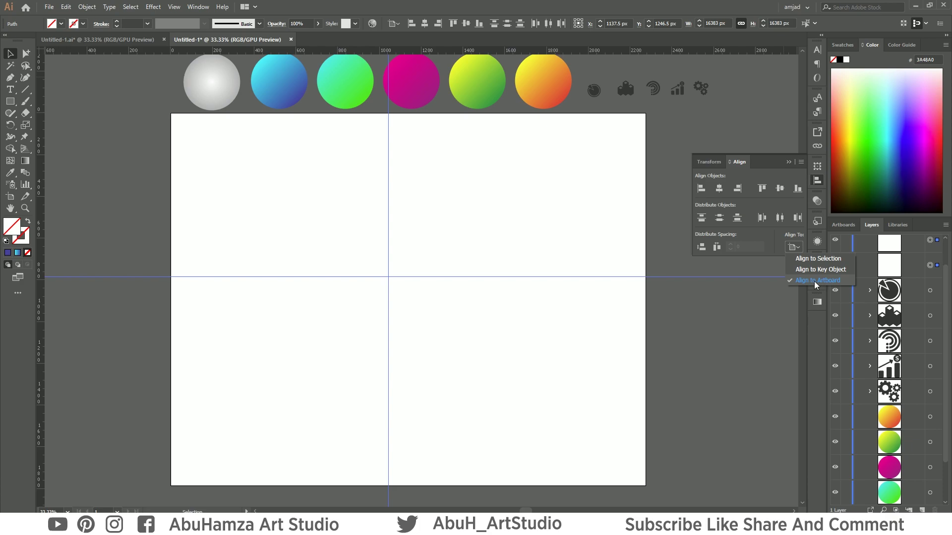
{"action": "left_click", "coordinate": [814, 282]}
{"action": "left_click", "coordinate": [719, 189]}
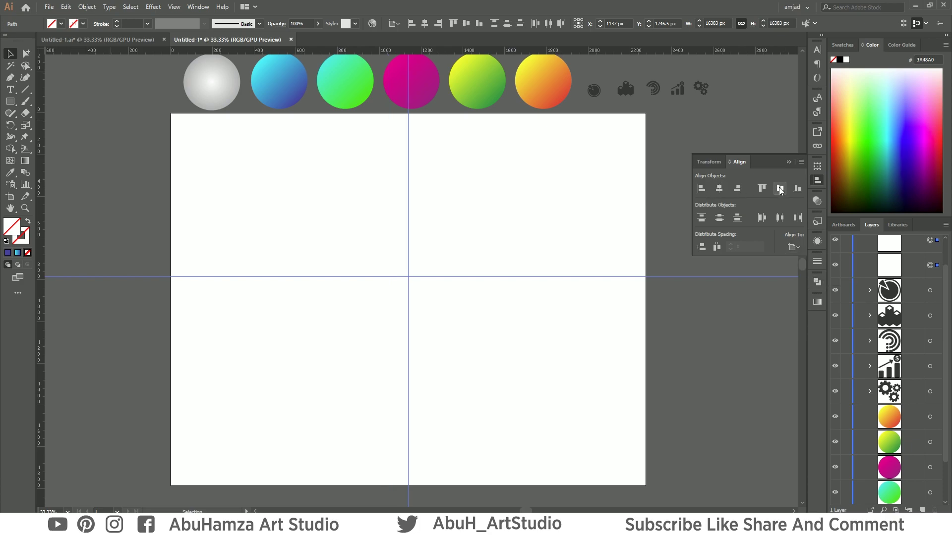
{"action": "left_click", "coordinate": [780, 188]}
- Select both guides and lock them in place
{"action": "left_click_drag", "start_coordinate": [522, 221], "coordinate": [302, 393]}
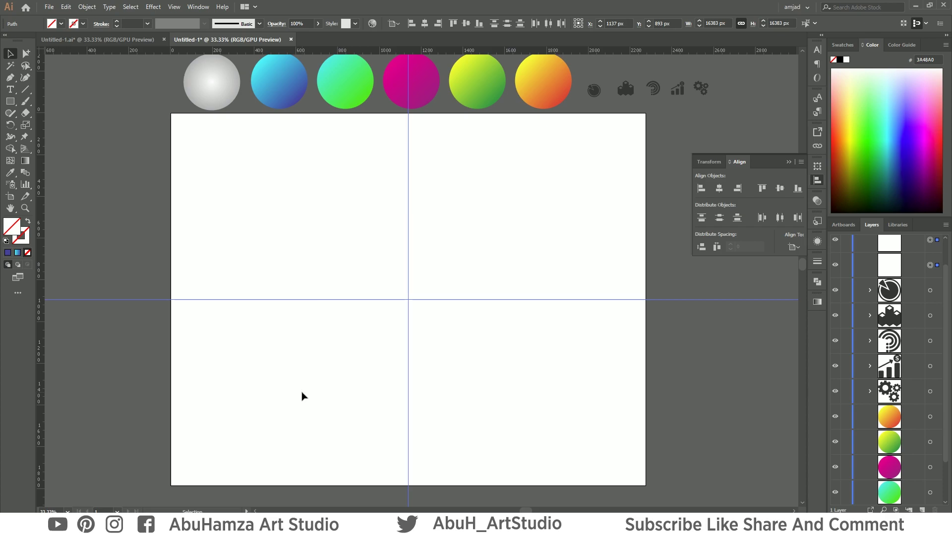
{"action": "left_click", "coordinate": [87, 6]}
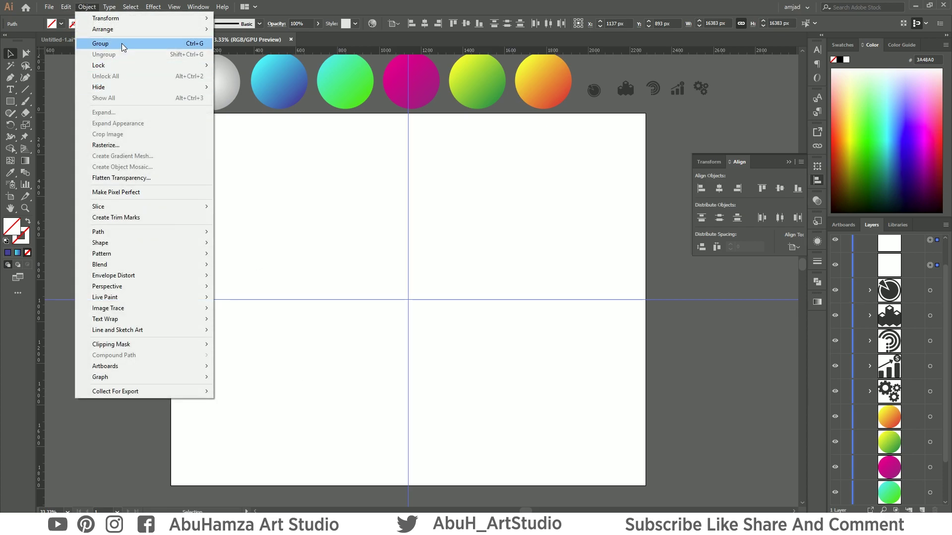
{"action": "mouse_move", "coordinate": [104, 65]}
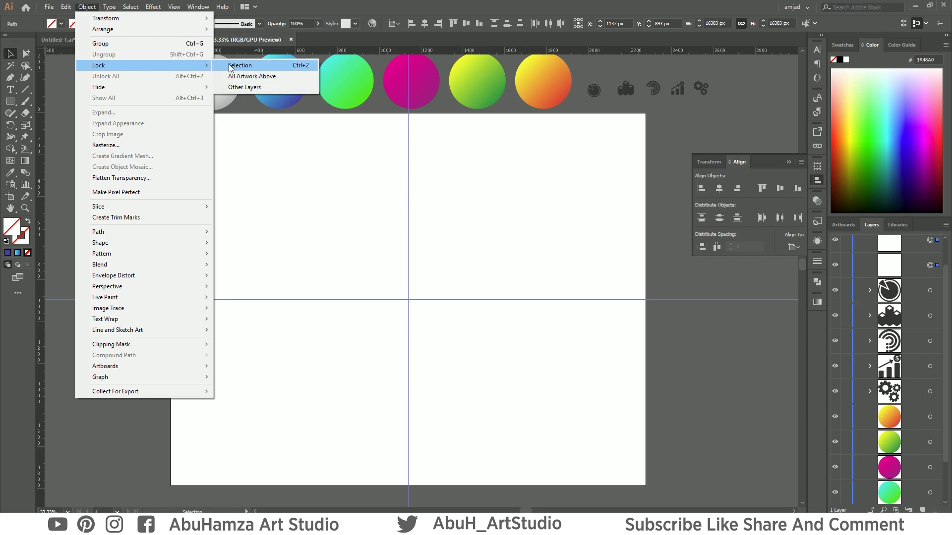
{"action": "left_click", "coordinate": [255, 70]}
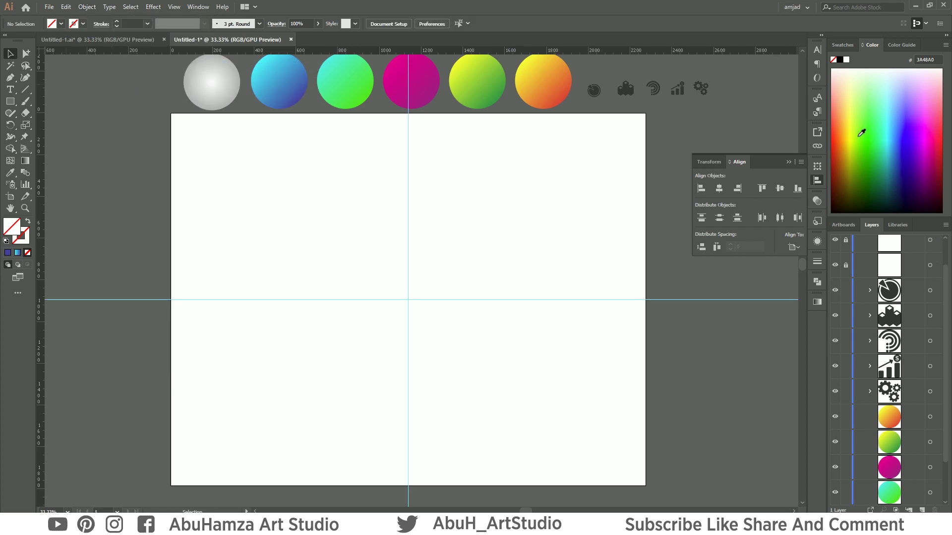
{"action": "left_click", "coordinate": [788, 162]}
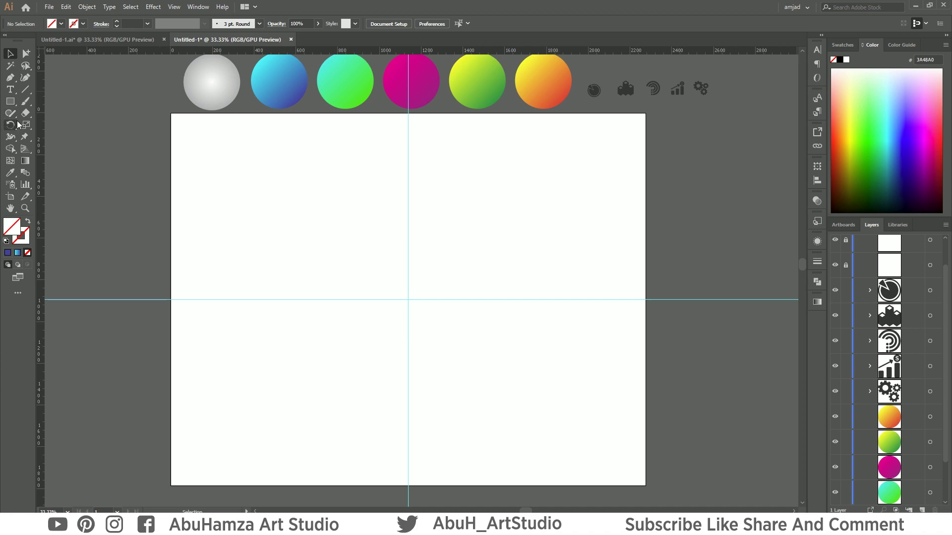
{"action": "right_click", "coordinate": [10, 101]}
- Draw a circle at the guide crossing and give it the blue swatch circle's cyan-to-blue gradient
{"action": "left_click", "coordinate": [40, 126]}
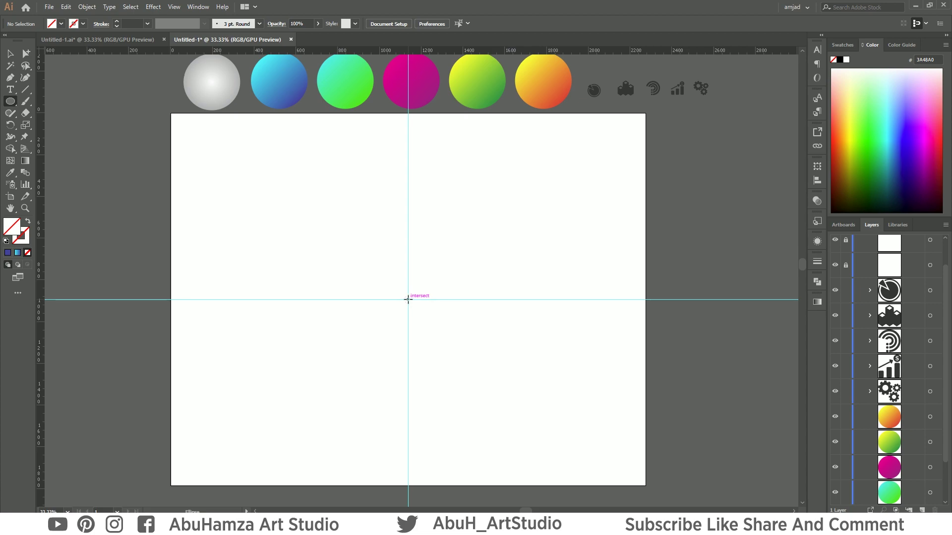
{"action": "left_click_drag", "start_coordinate": [407, 300], "coordinate": [450, 340]}
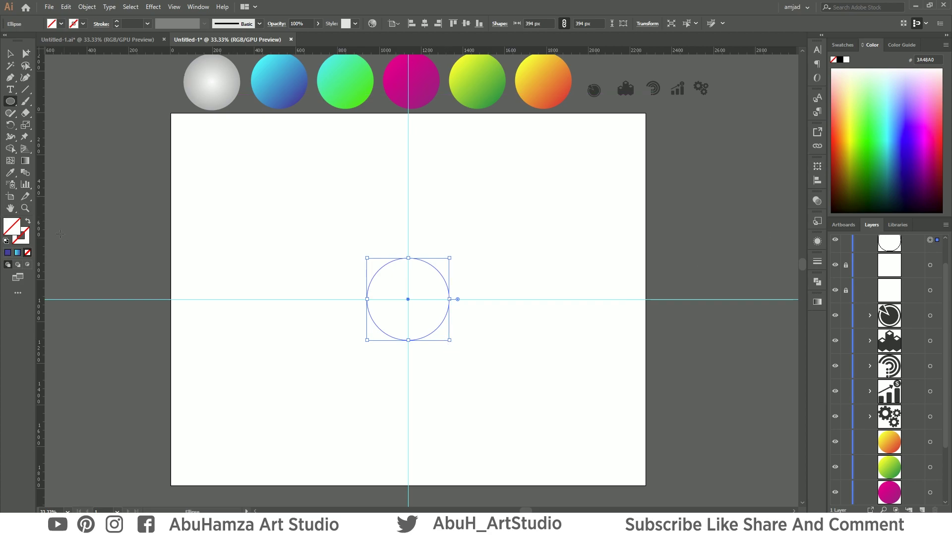
{"action": "left_click", "coordinate": [10, 173]}
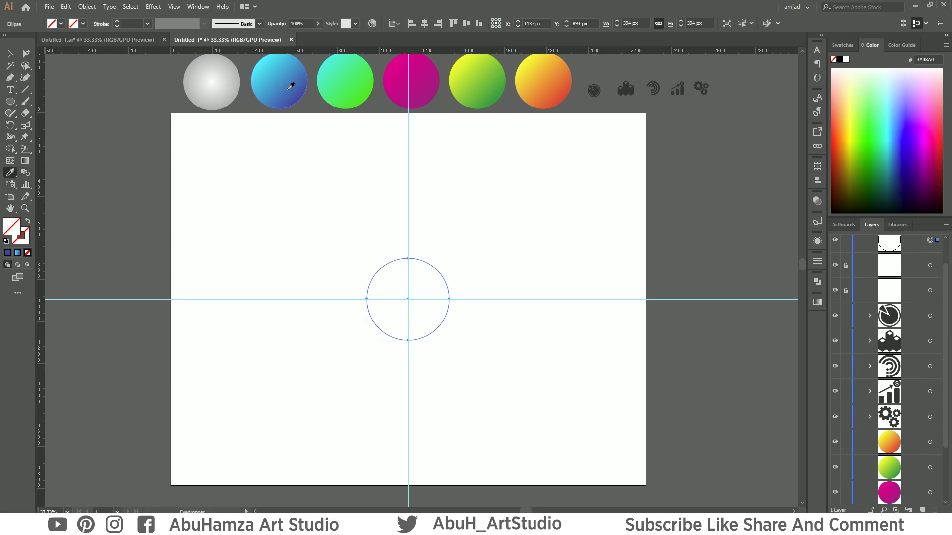
{"action": "left_click", "coordinate": [291, 87]}
- Move the blue gradient circle straight up the vertical guide above the centre
{"action": "key", "text": "v"}
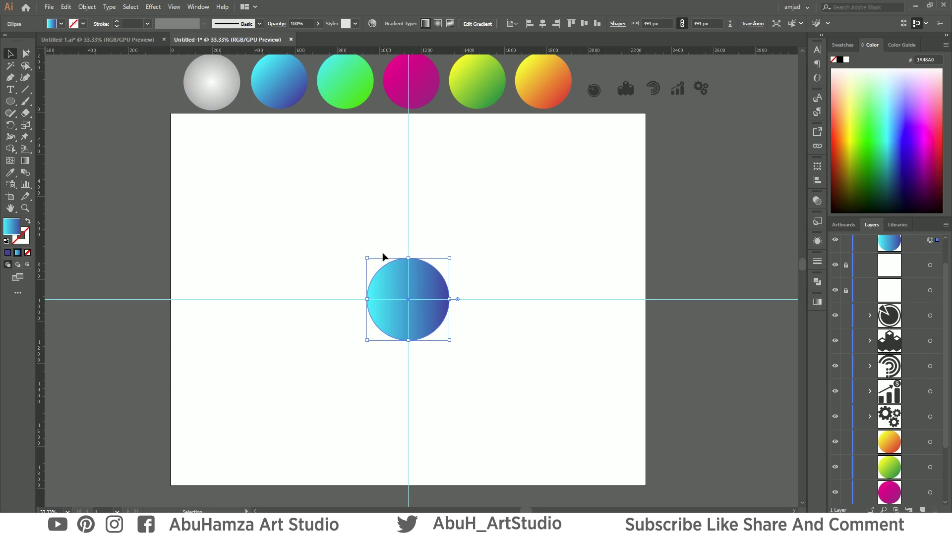
{"action": "left_click", "coordinate": [287, 238]}
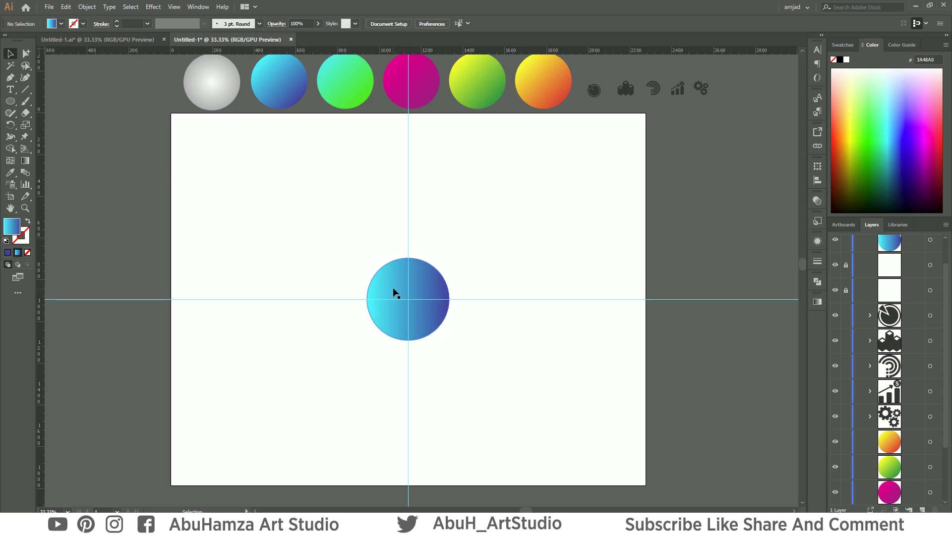
{"action": "left_click_drag", "start_coordinate": [395, 293], "coordinate": [400, 183]}
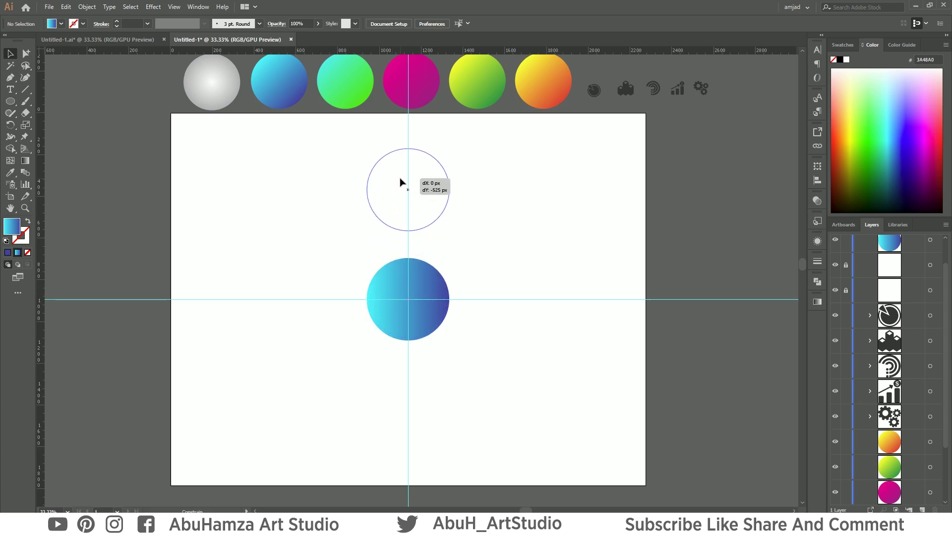
{"action": "left_click_drag", "start_coordinate": [401, 182], "coordinate": [401, 191]}
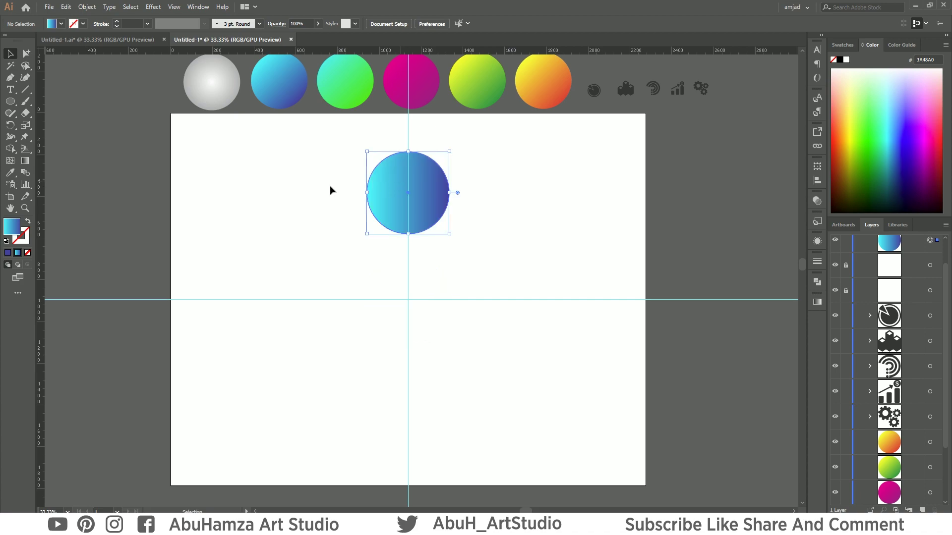
{"action": "left_click", "coordinate": [331, 190]}
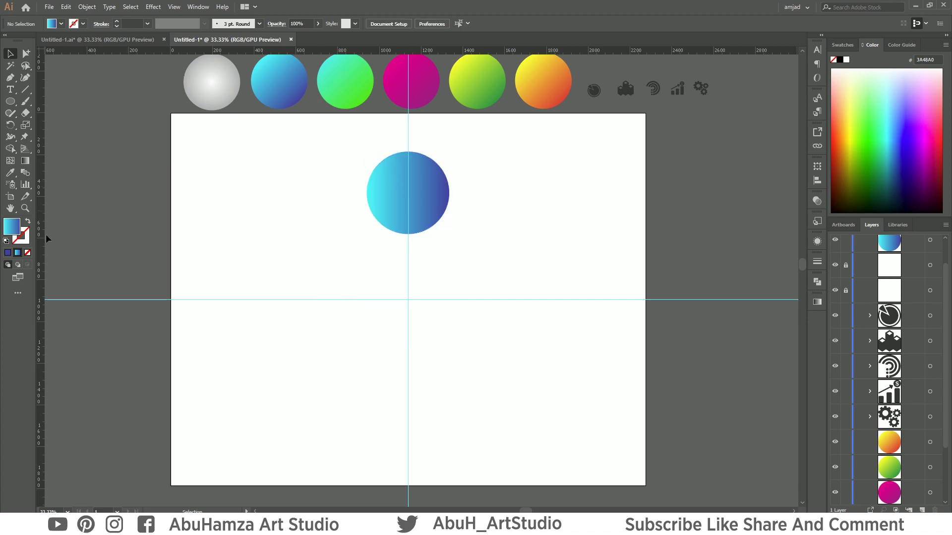
{"action": "left_click", "coordinate": [432, 193]}
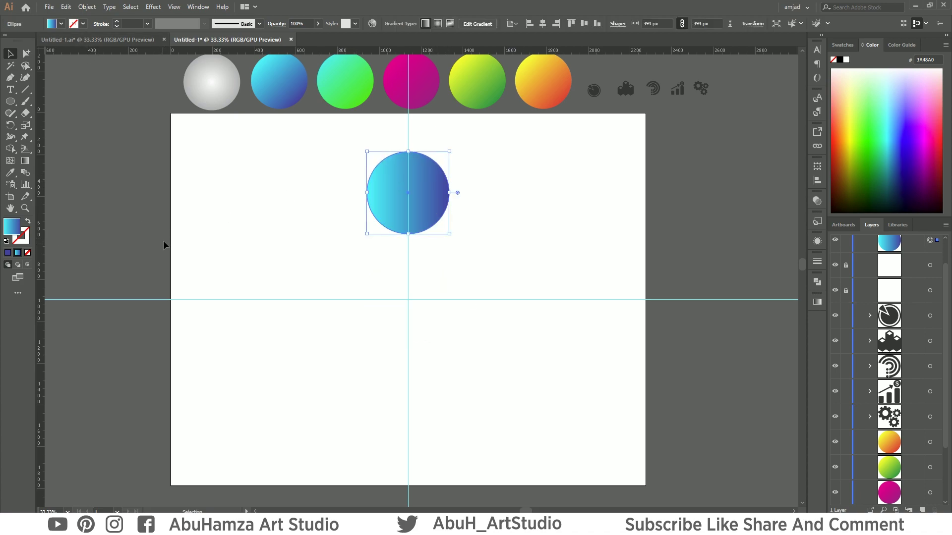
- Rotate-copy the blue circle by 360/5 around the guide crossing, repeating to make five
{"action": "left_click", "coordinate": [11, 125]}
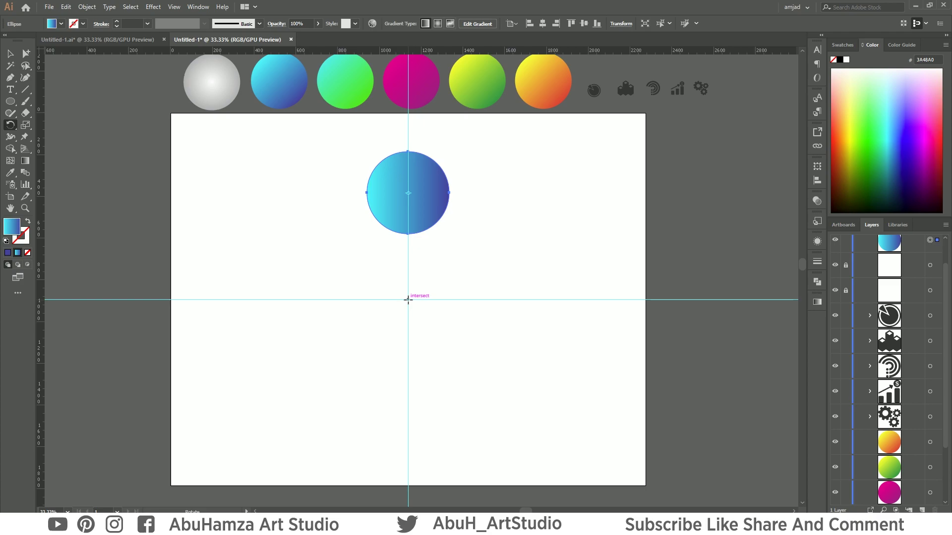
{"action": "left_click", "coordinate": [408, 300], "text": "alt"}
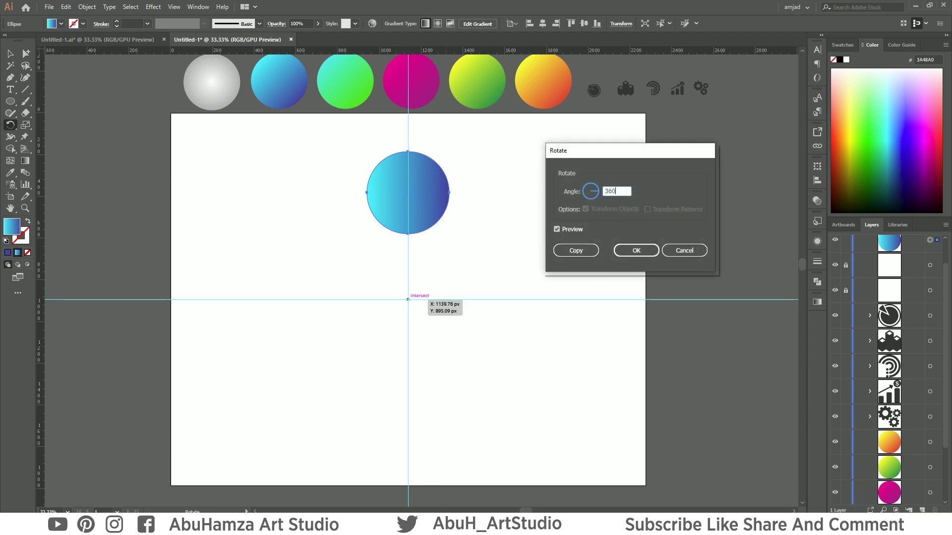
{"action": "type", "text": "/5"}
{"action": "left_click", "coordinate": [575, 250]}
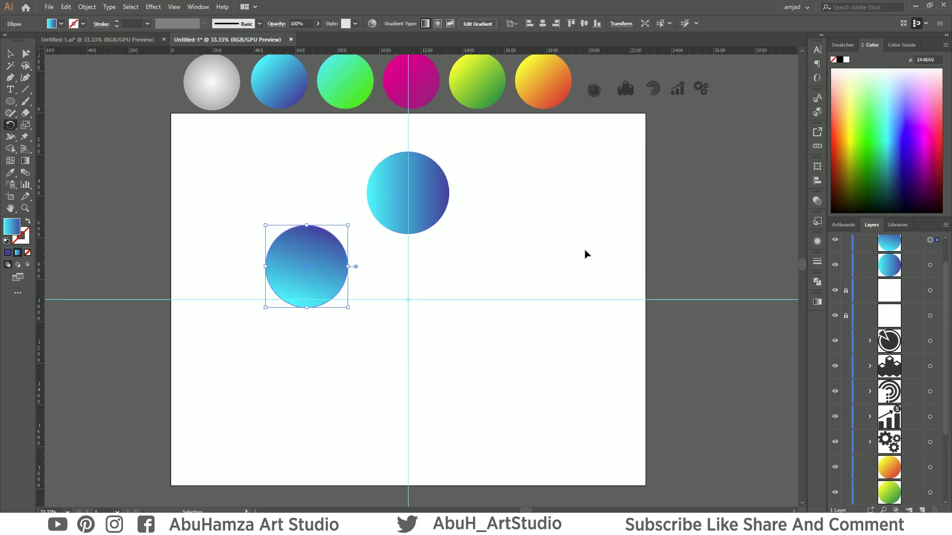
{"action": "key", "text": "ctrl+d"}
{"action": "key", "text": "ctrl+d"}
{"action": "key", "text": "ctrl+d"}
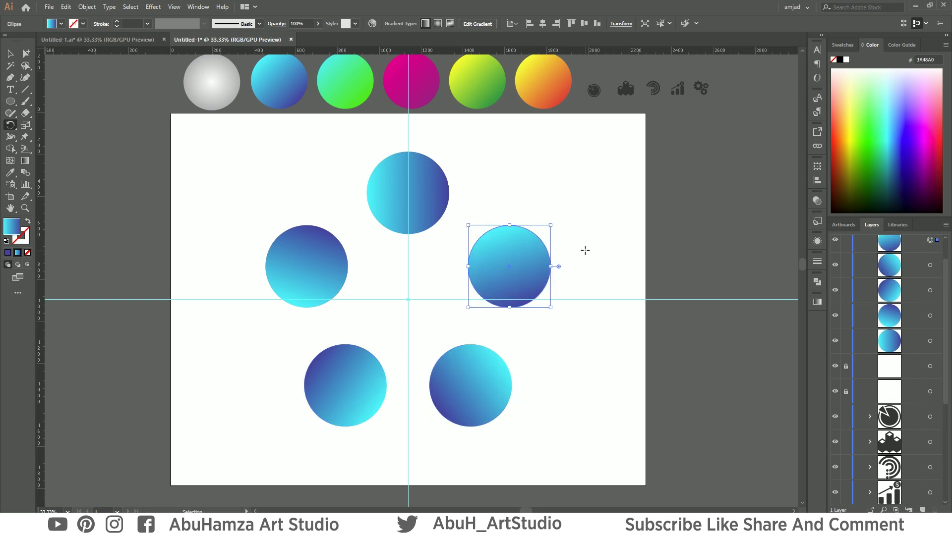
{"action": "left_click", "coordinate": [10, 53]}
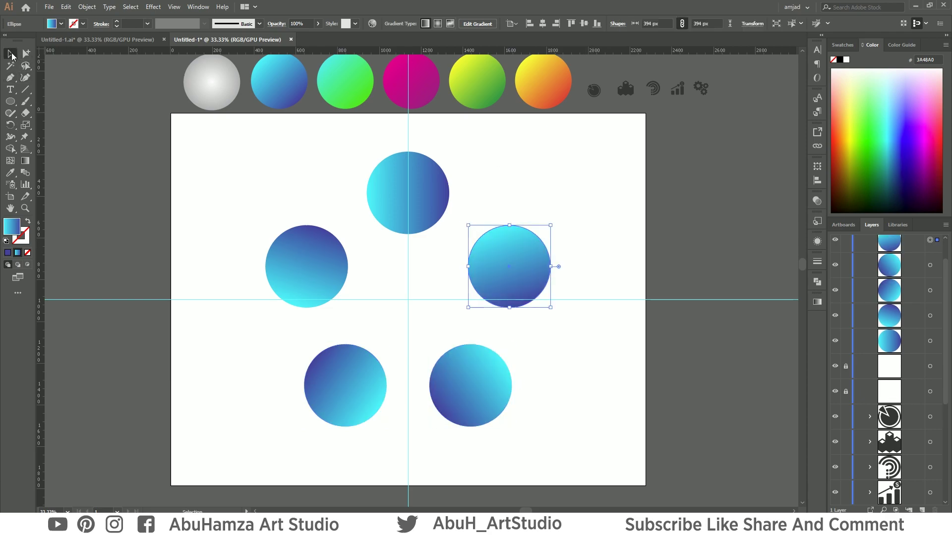
- Copy the green and magenta gradients onto the left and bottom-left circles
{"action": "left_click", "coordinate": [296, 186]}
{"action": "left_click", "coordinate": [319, 280]}
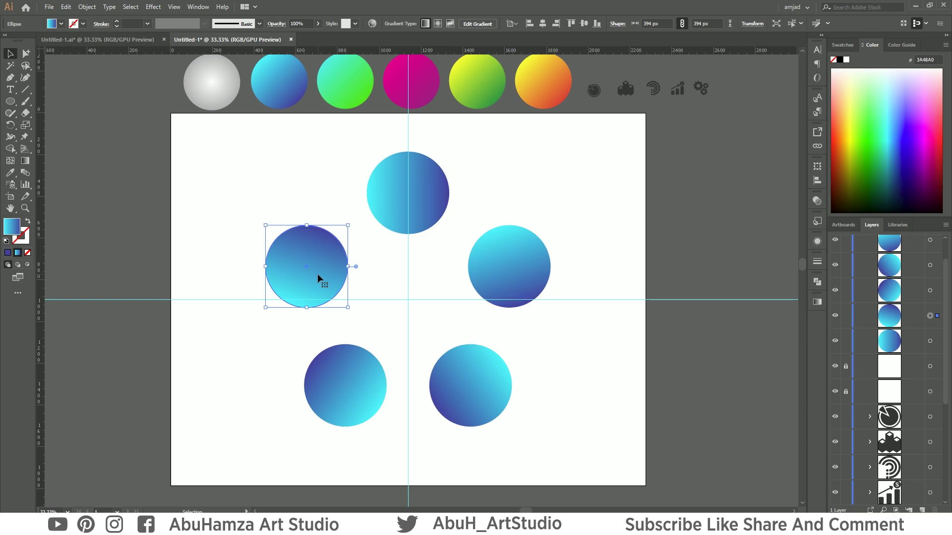
{"action": "key", "text": "i"}
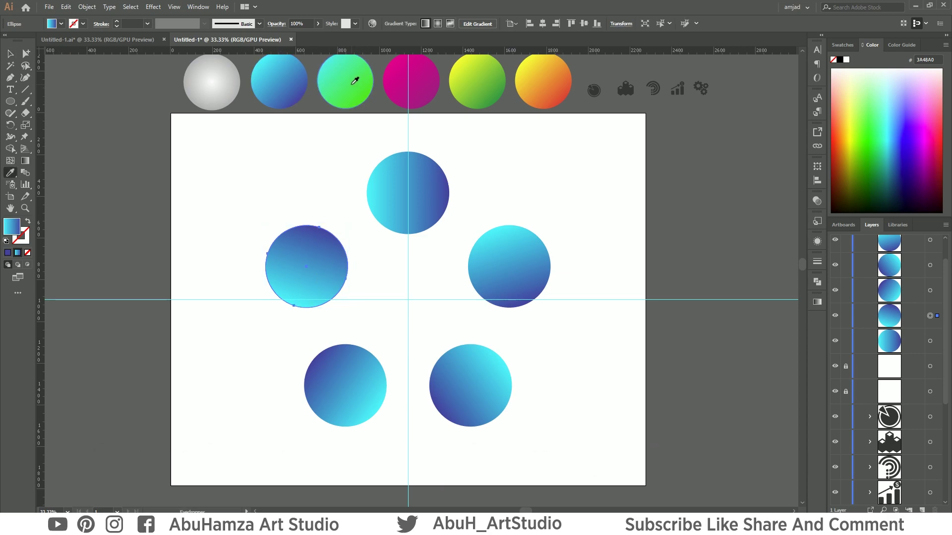
{"action": "left_click", "coordinate": [354, 81]}
{"action": "key", "text": "v"}
{"action": "left_click", "coordinate": [363, 405]}
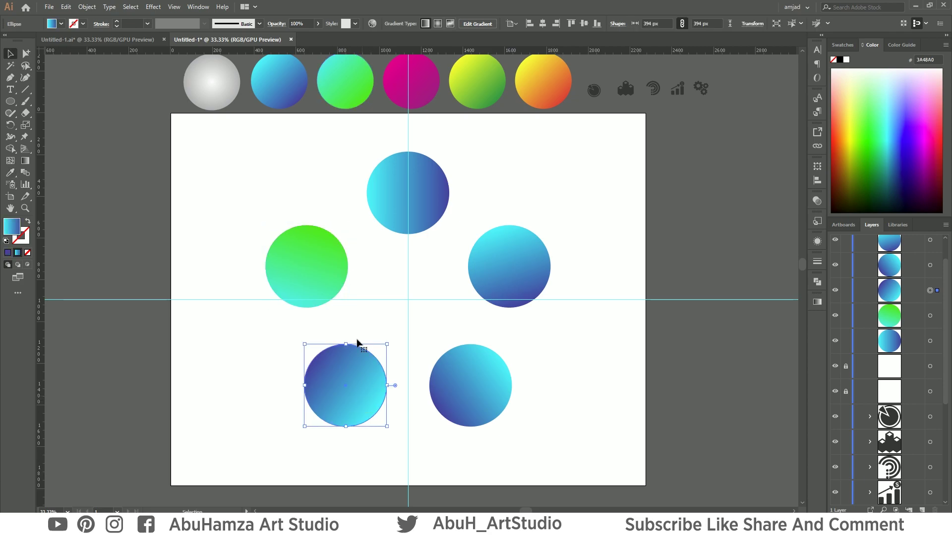
{"action": "key", "text": "i"}
{"action": "left_click", "coordinate": [425, 81]}
- Copy yellow-green and orange gradients onto the bottom-right and right circles, then select all five
{"action": "key", "text": "v"}
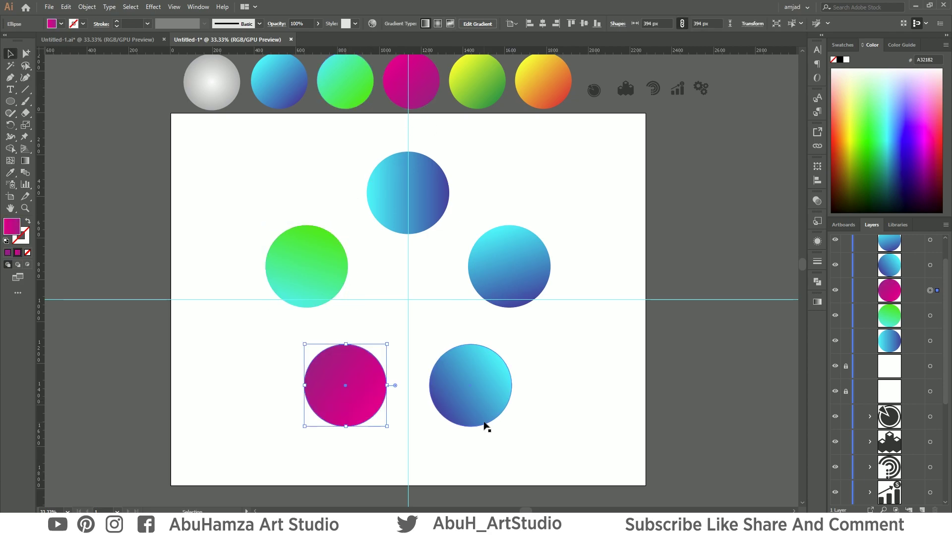
{"action": "left_click", "coordinate": [483, 424]}
{"action": "key", "text": "i"}
{"action": "left_click", "coordinate": [459, 75]}
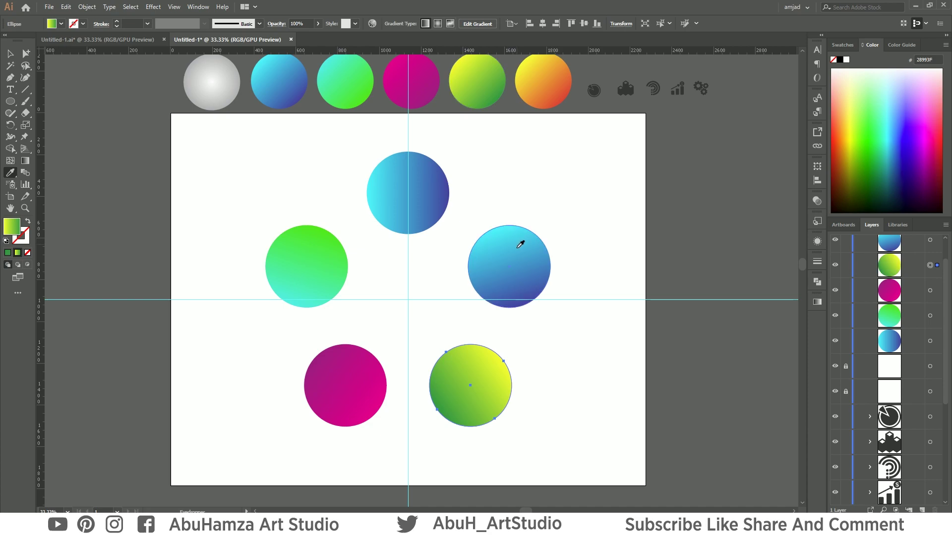
{"action": "key", "text": "v"}
{"action": "left_click", "coordinate": [519, 253]}
{"action": "key", "text": "i"}
{"action": "left_click", "coordinate": [546, 73]}
{"action": "key", "text": "v"}
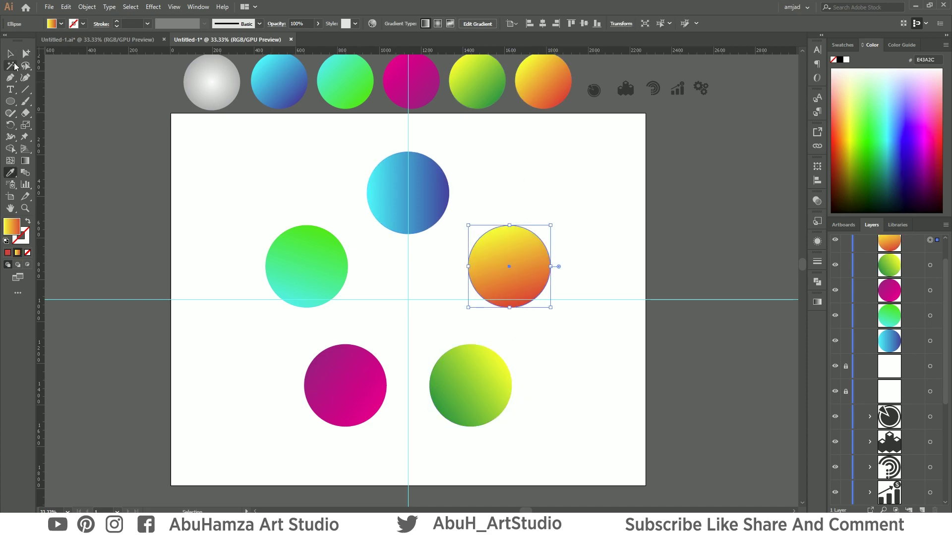
{"action": "key", "text": "v"}
{"action": "left_click_drag", "start_coordinate": [605, 143], "coordinate": [272, 417]}
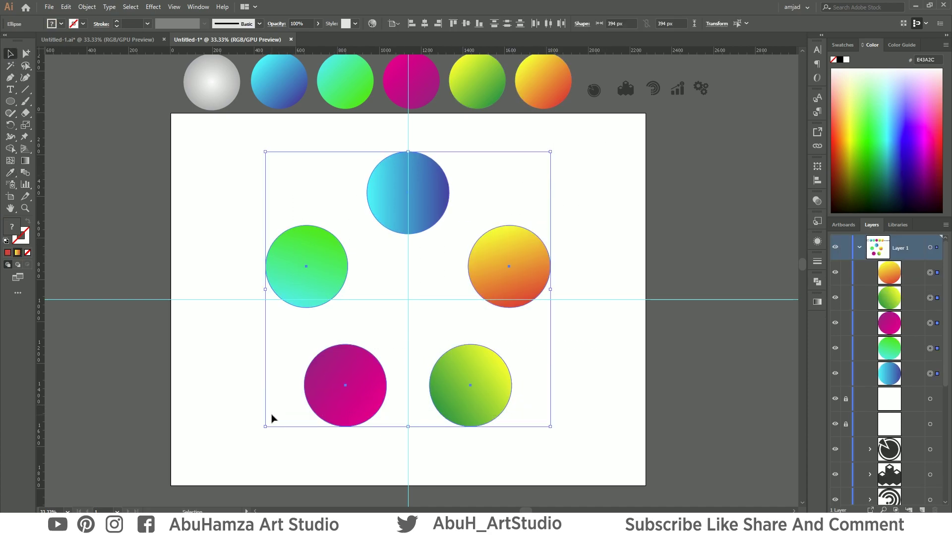
- Offset the paths of all five circles outward by 50 px
{"action": "left_click", "coordinate": [88, 8]}
{"action": "mouse_move", "coordinate": [141, 232]}
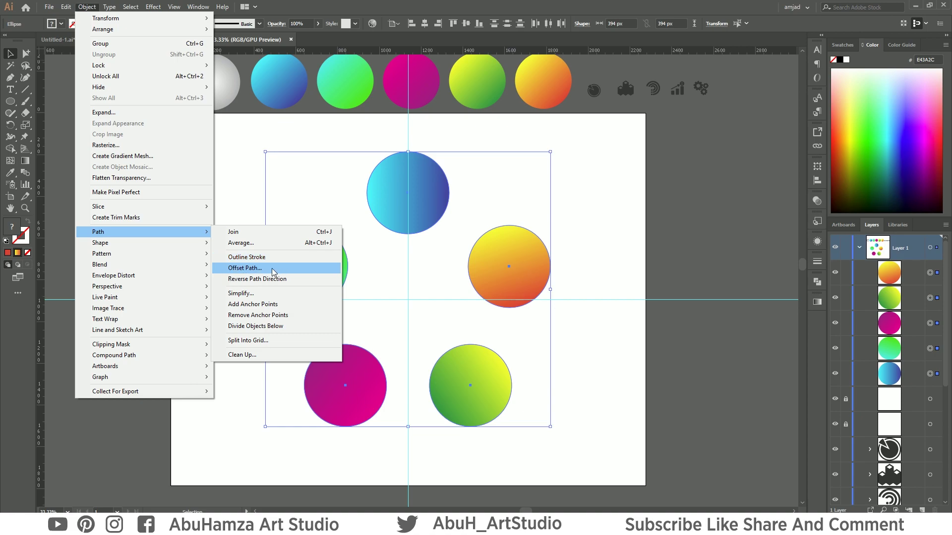
{"action": "left_click", "coordinate": [273, 272]}
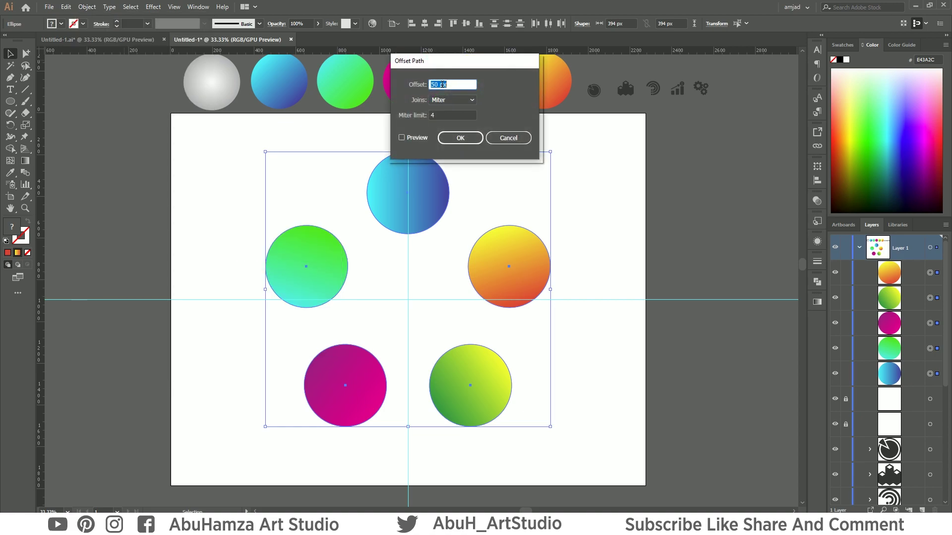
{"action": "left_click", "coordinate": [418, 142]}
{"action": "left_click", "coordinate": [461, 138]}
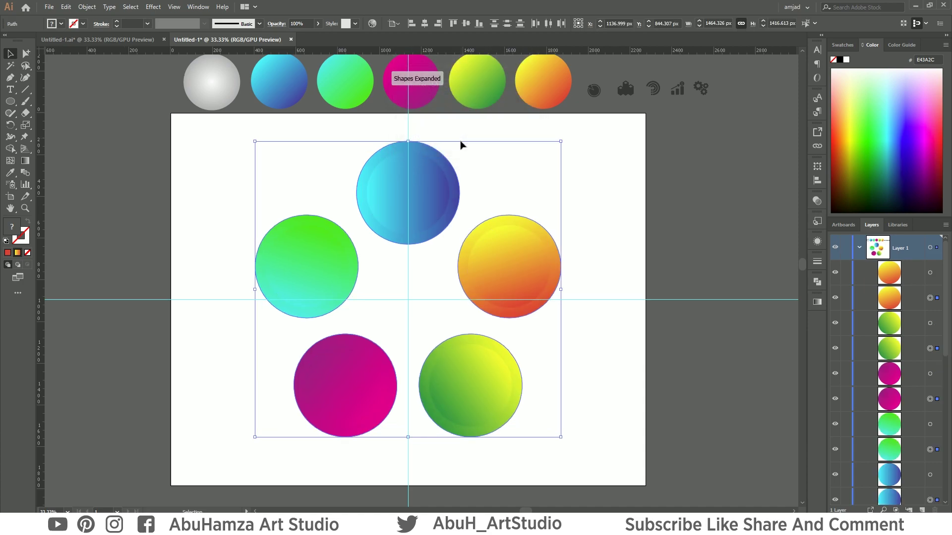
{"action": "left_click", "coordinate": [817, 303]}
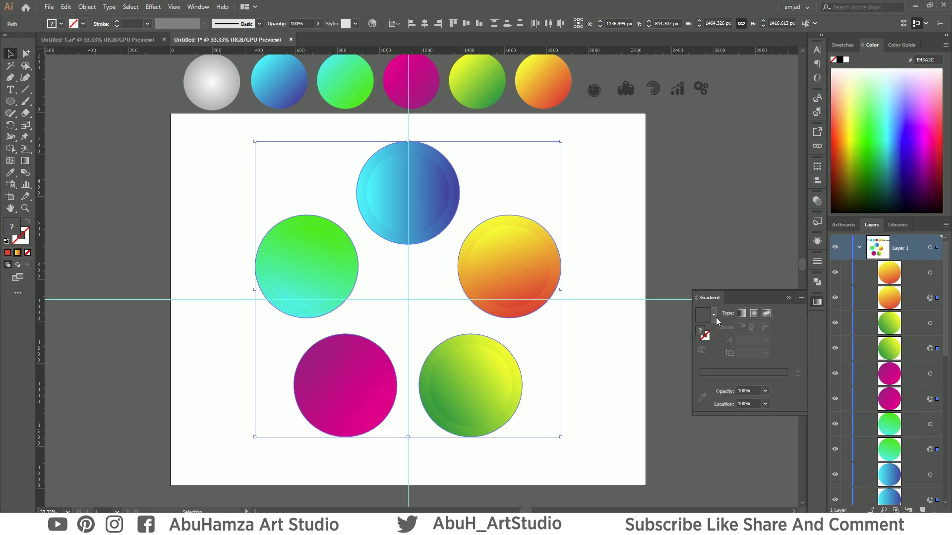
- Fill the offset circles with the White, Black gradient and turn its black stop white
{"action": "left_click", "coordinate": [714, 321]}
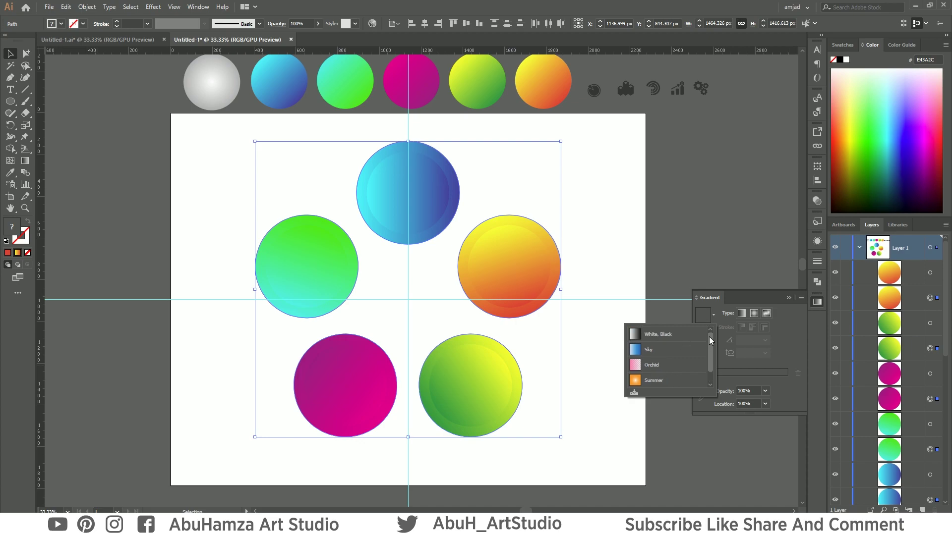
{"action": "left_click", "coordinate": [647, 336]}
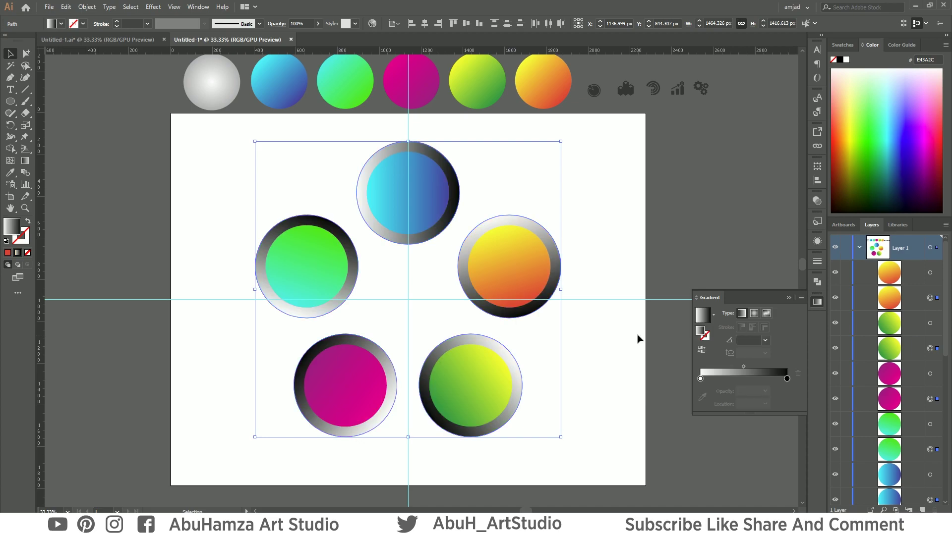
{"action": "left_click", "coordinate": [786, 379]}
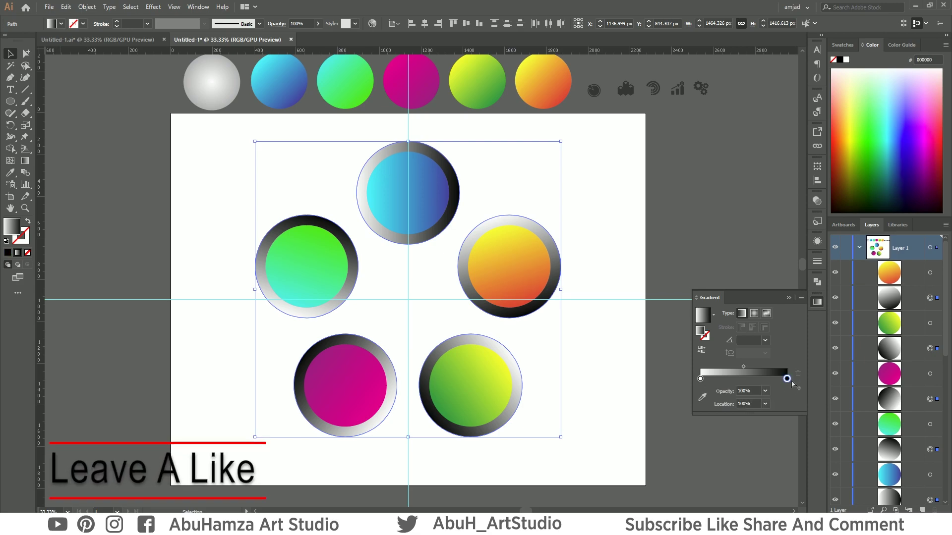
{"action": "double_click", "coordinate": [787, 379]}
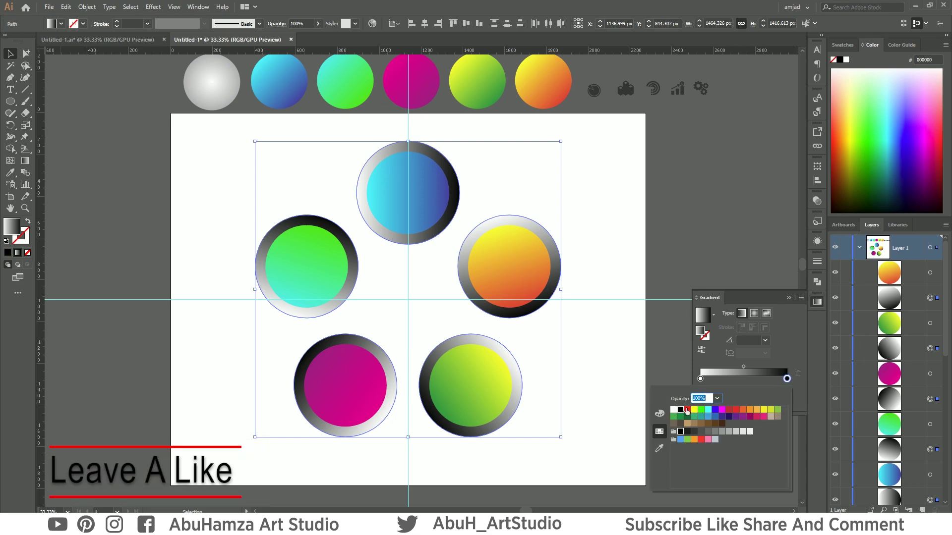
{"action": "left_click", "coordinate": [673, 410]}
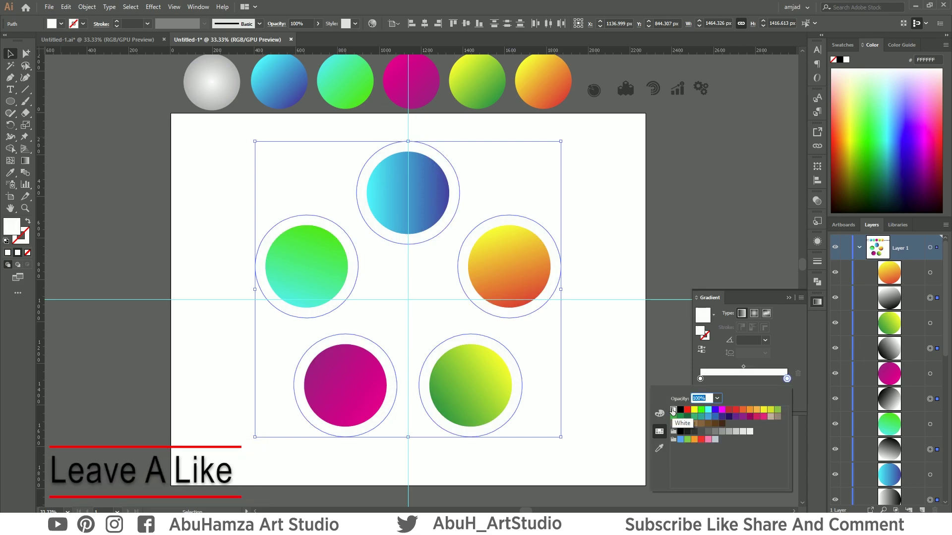
{"action": "left_click", "coordinate": [719, 400]}
- Set the gradient's end stop to 0% opacity and its start stop to 50%
{"action": "left_click", "coordinate": [730, 281]}
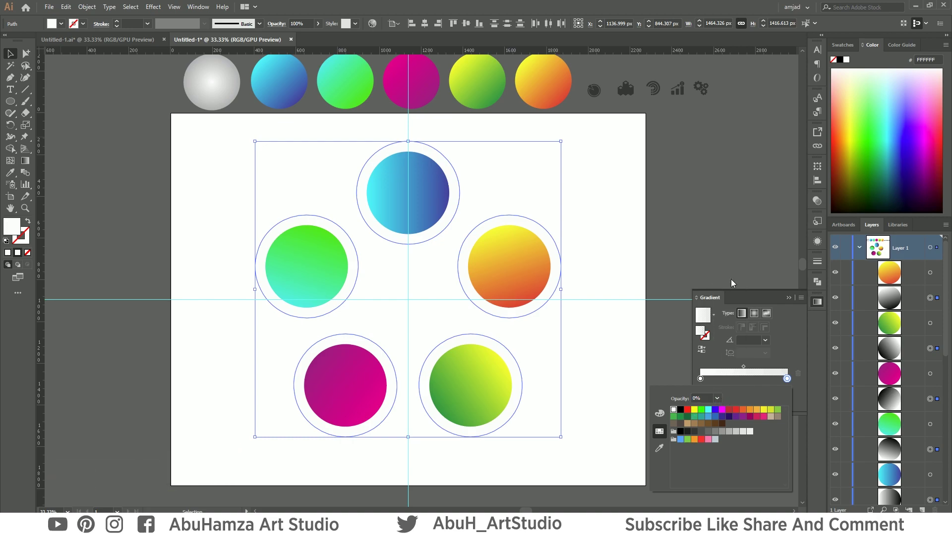
{"action": "left_click", "coordinate": [699, 379]}
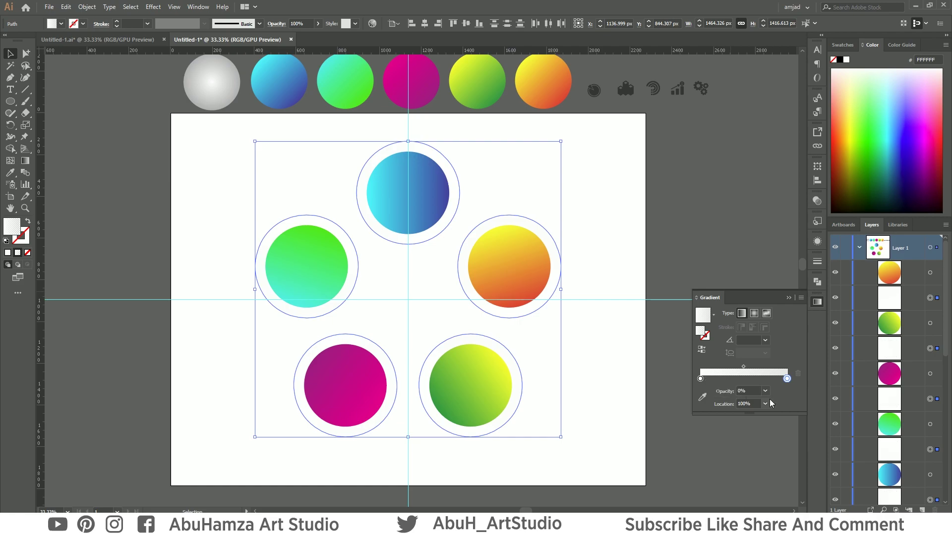
{"action": "left_click", "coordinate": [700, 378]}
{"action": "left_click", "coordinate": [764, 392]}
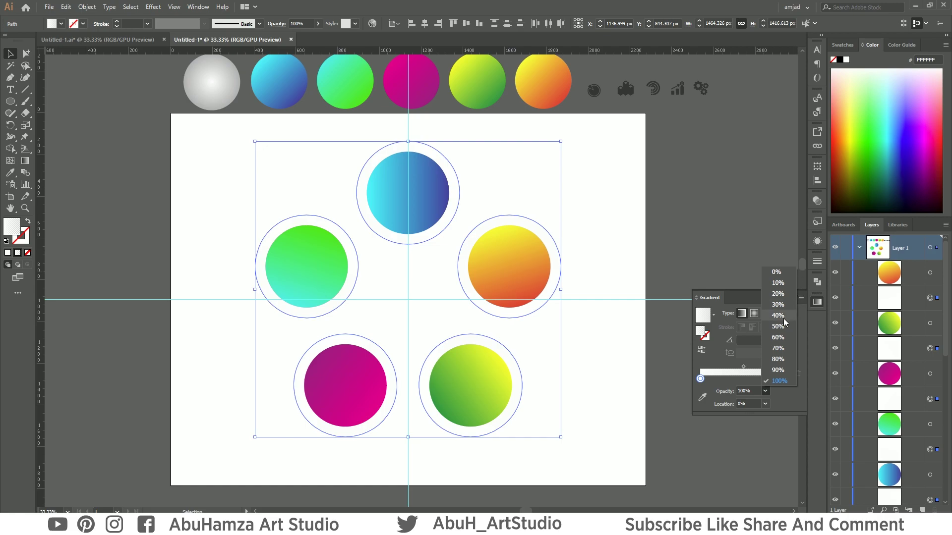
{"action": "left_click", "coordinate": [782, 324]}
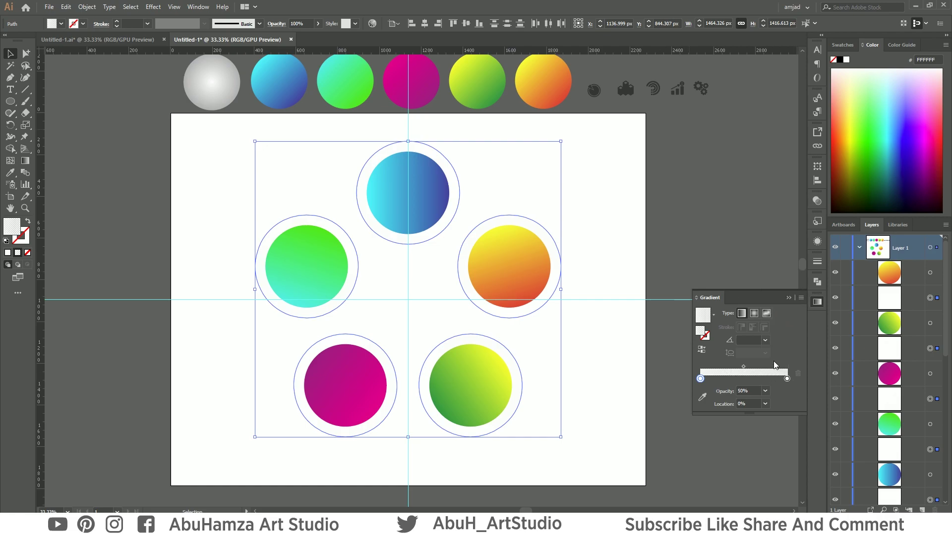
- Angle the gradient at -45° and pull its stops inward to about 18% and 70%
{"action": "left_click", "coordinate": [765, 341]}
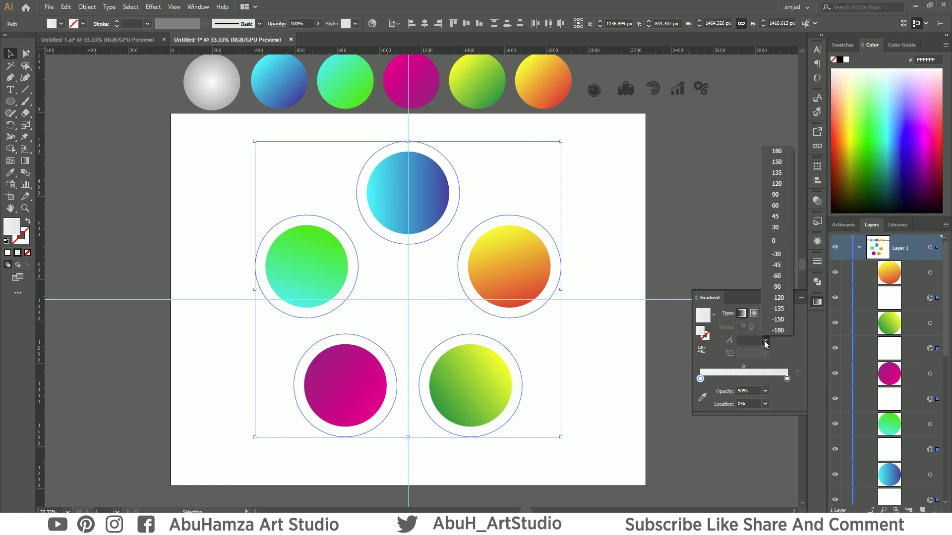
{"action": "left_click", "coordinate": [776, 265]}
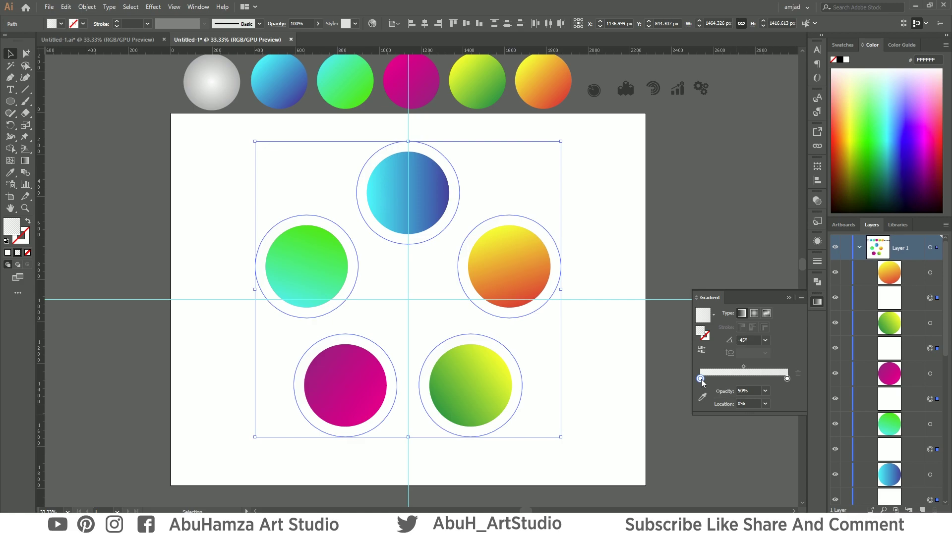
{"action": "left_click_drag", "start_coordinate": [700, 379], "coordinate": [716, 379]}
{"action": "left_click_drag", "start_coordinate": [787, 378], "coordinate": [748, 379]}
{"action": "left_click", "coordinate": [707, 336]}
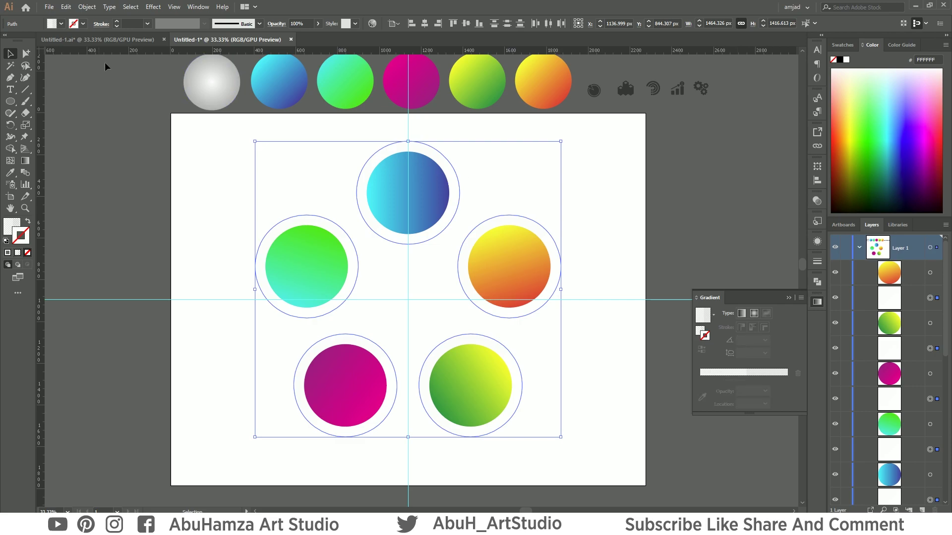
- Give the rings a 2 pt White, Black gradient stroke with the black stop near the start
{"action": "left_click", "coordinate": [147, 24]}
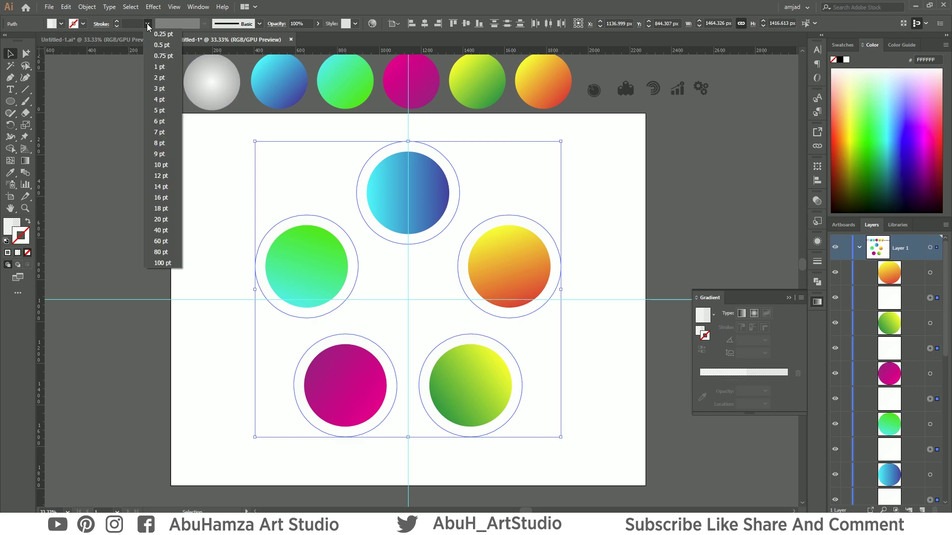
{"action": "left_click", "coordinate": [165, 78]}
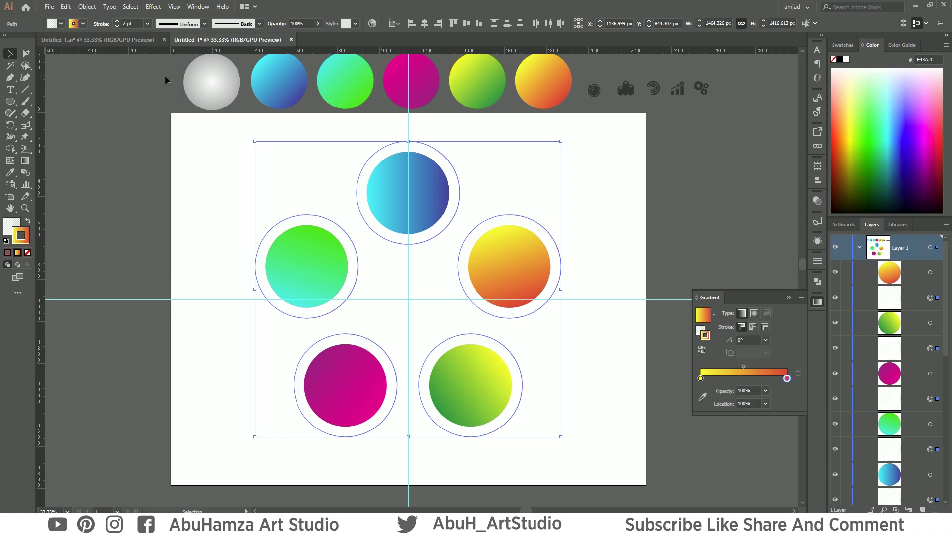
{"action": "left_click", "coordinate": [712, 314]}
{"action": "scroll", "coordinate": [709, 366], "scroll_direction": "up", "scroll_amount": 1}
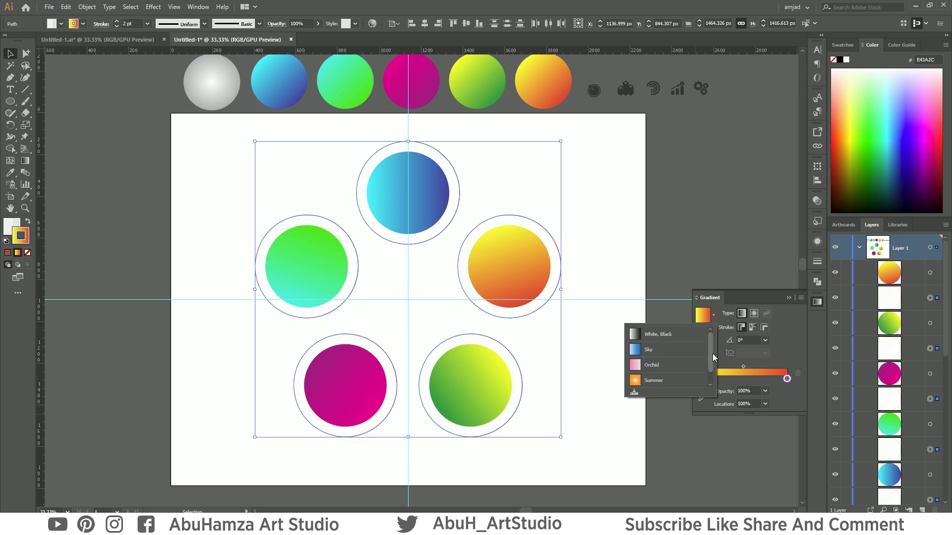
{"action": "left_click", "coordinate": [632, 335]}
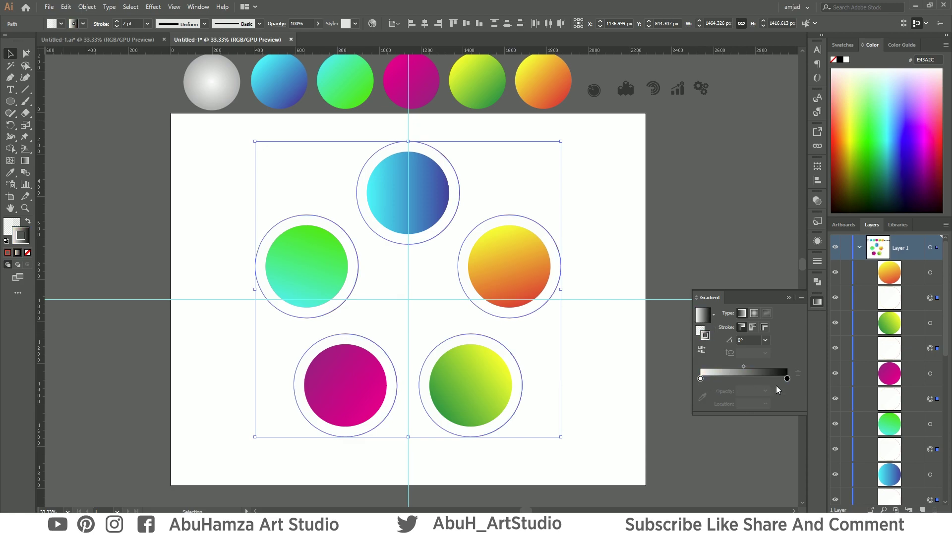
{"action": "mouse_move", "coordinate": [786, 378]}
{"action": "left_mouse_down"}
{"action": "mouse_move", "coordinate": [704, 378]}
{"action": "mouse_move", "coordinate": [718, 379]}
{"action": "left_mouse_up"}
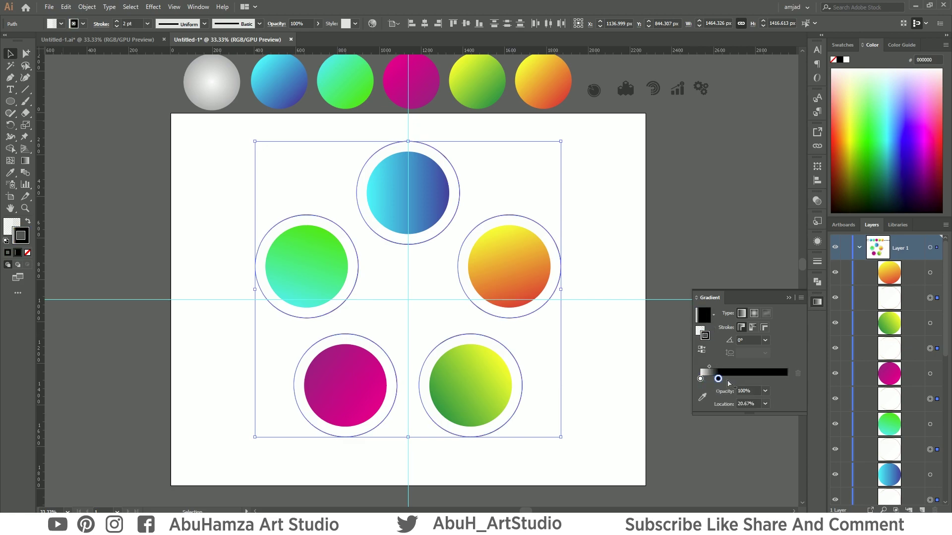
- Add two stops to the rings' stroke gradient, coloured light grey and darker grey
{"action": "left_click", "coordinate": [734, 380]}
{"action": "double_click", "coordinate": [732, 380]}
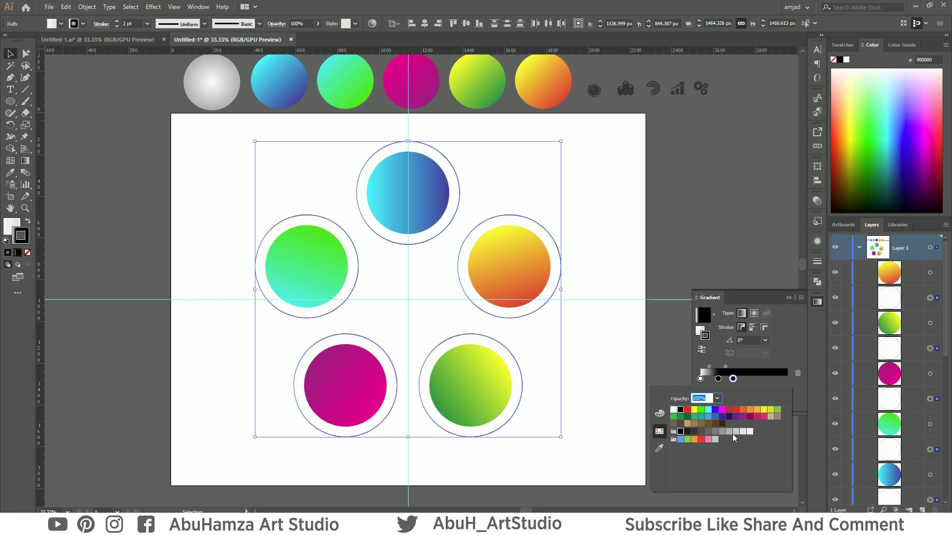
{"action": "left_click", "coordinate": [751, 431]}
{"action": "left_click", "coordinate": [749, 380]}
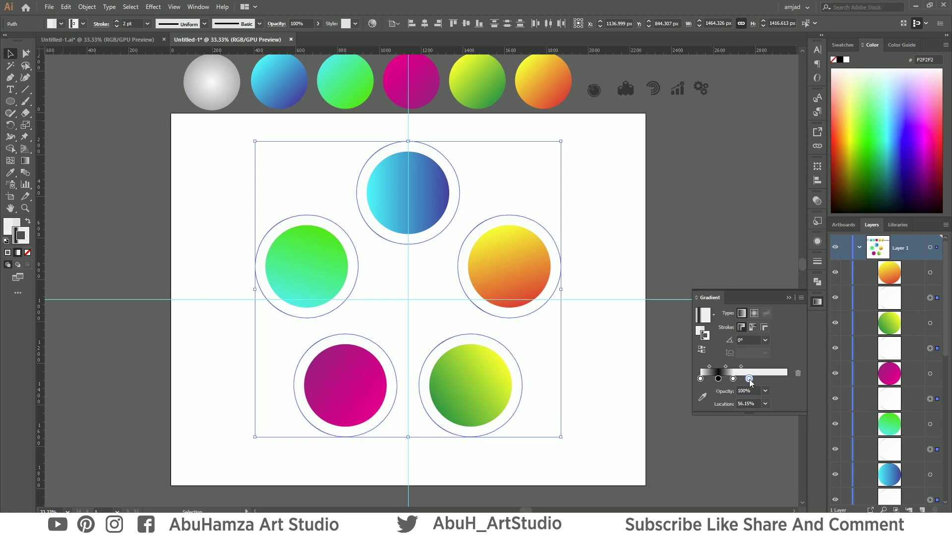
{"action": "double_click", "coordinate": [748, 379]}
{"action": "left_click", "coordinate": [714, 433]}
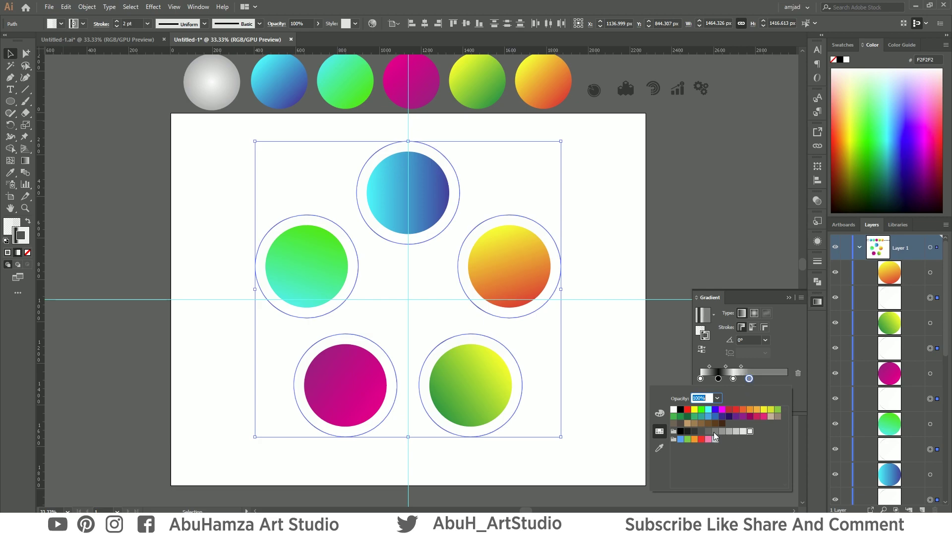
- Add a white stop near 70% and a dark grey stop near the right end, then reposition the black stop
{"action": "left_click", "coordinate": [761, 379]}
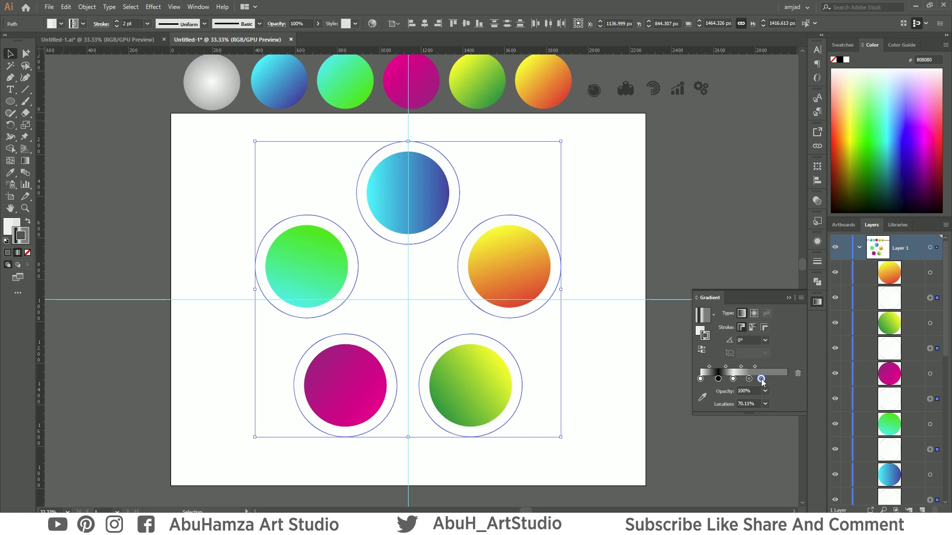
{"action": "double_click", "coordinate": [761, 379]}
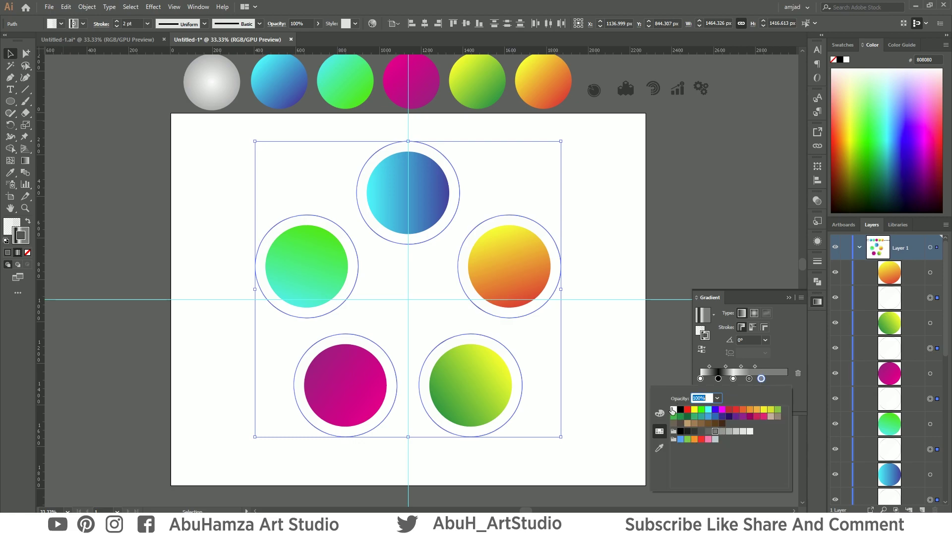
{"action": "left_click", "coordinate": [673, 410]}
{"action": "left_click", "coordinate": [774, 379]}
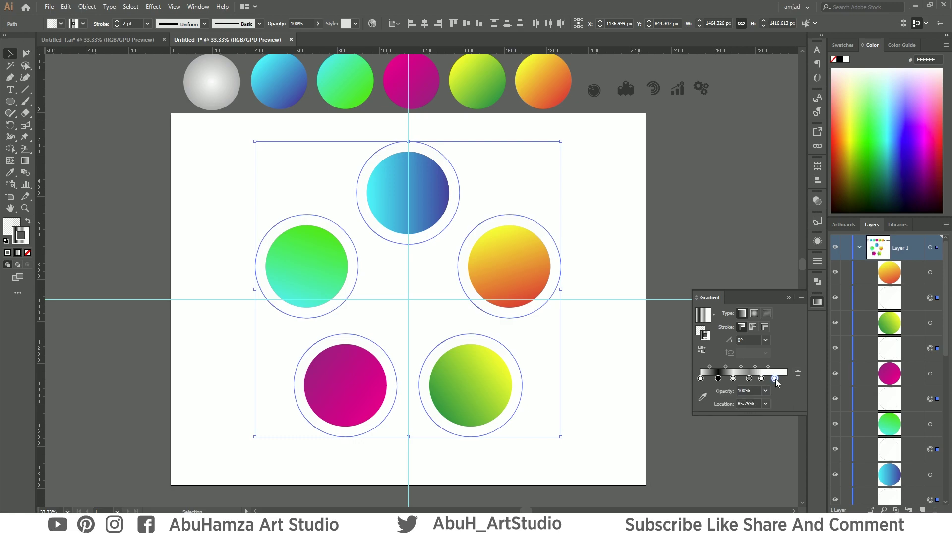
{"action": "double_click", "coordinate": [775, 379]}
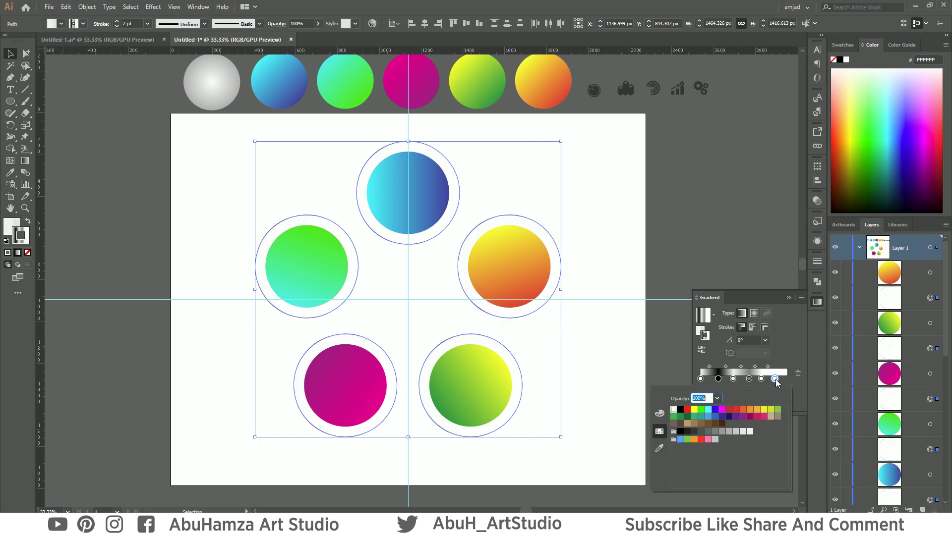
{"action": "left_click", "coordinate": [693, 433]}
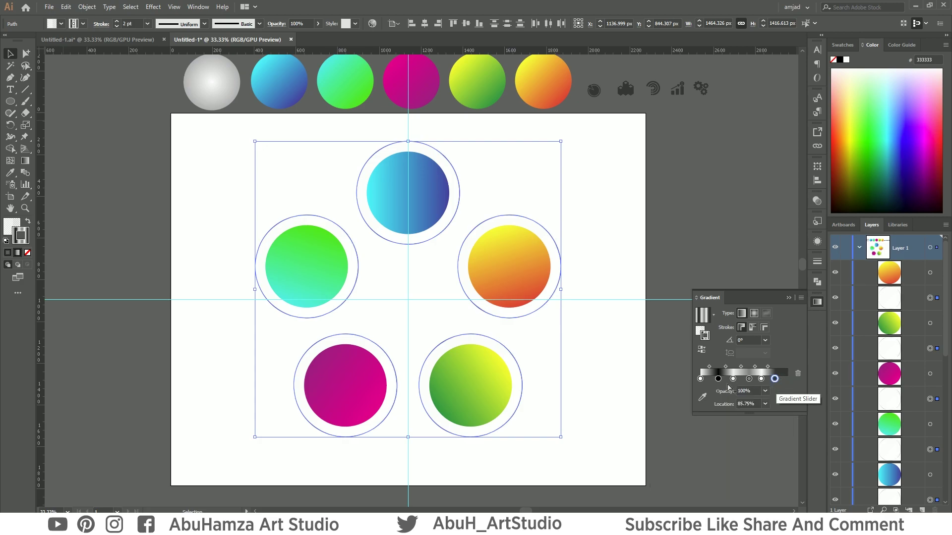
{"action": "left_click_drag", "start_coordinate": [718, 379], "coordinate": [782, 378]}
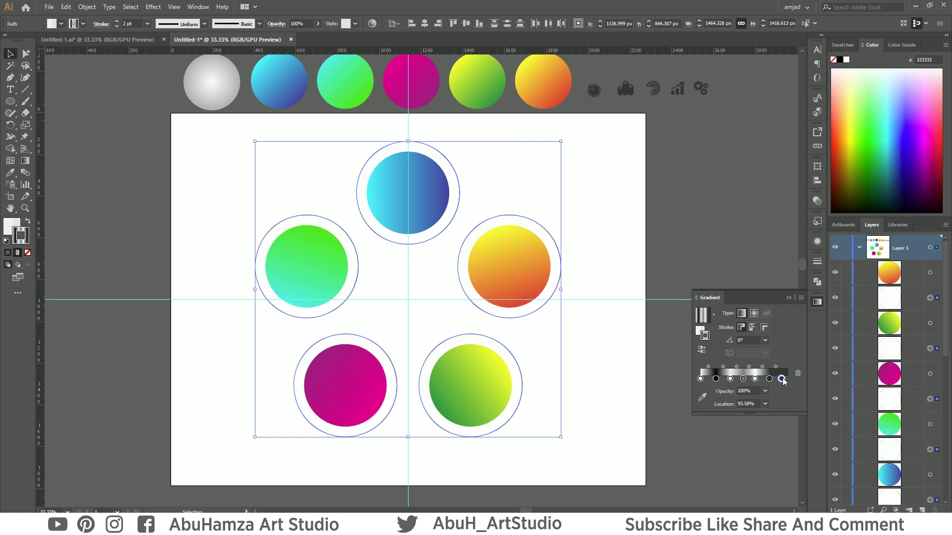
- Make the rightmost stop white, then add a final near-black 1A1A1A stop at 96.37%
{"action": "double_click", "coordinate": [782, 378]}
{"action": "left_click", "coordinate": [673, 410]}
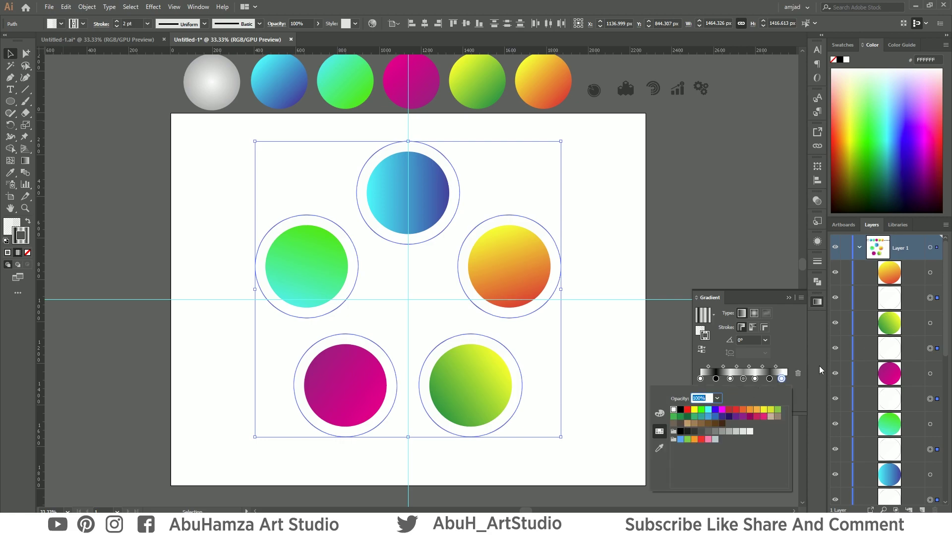
{"action": "left_click", "coordinate": [784, 381]}
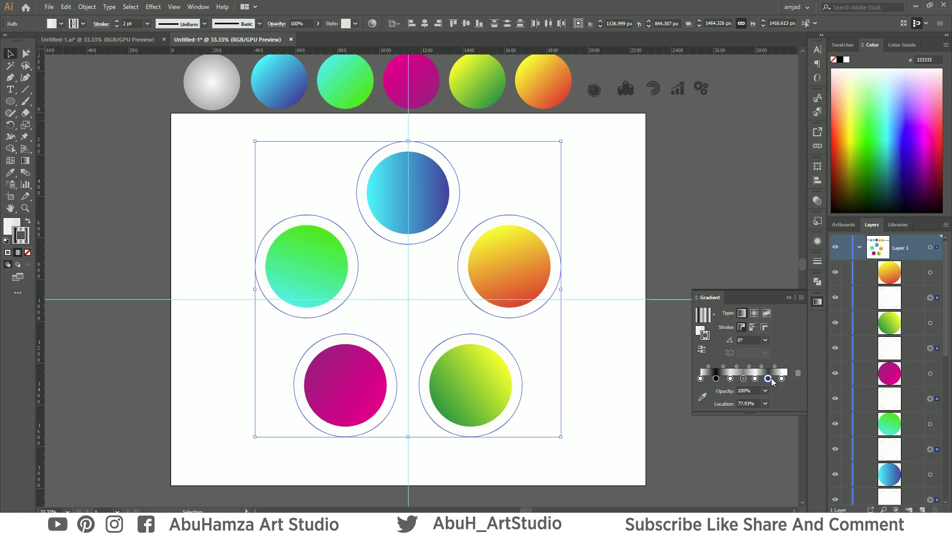
{"action": "left_click_drag", "start_coordinate": [782, 379], "coordinate": [789, 380]}
{"action": "double_click", "coordinate": [787, 379]}
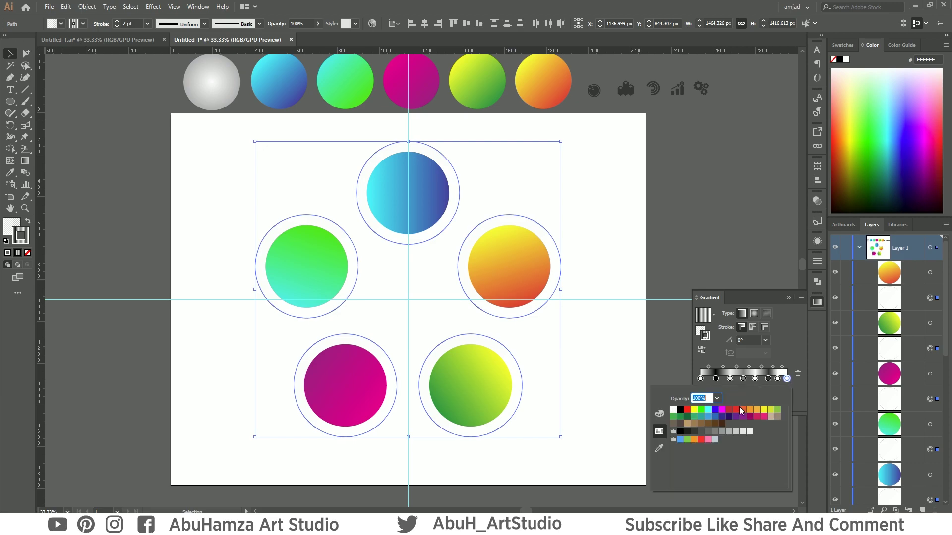
{"action": "left_click", "coordinate": [687, 431]}
{"action": "left_click", "coordinate": [703, 209]}
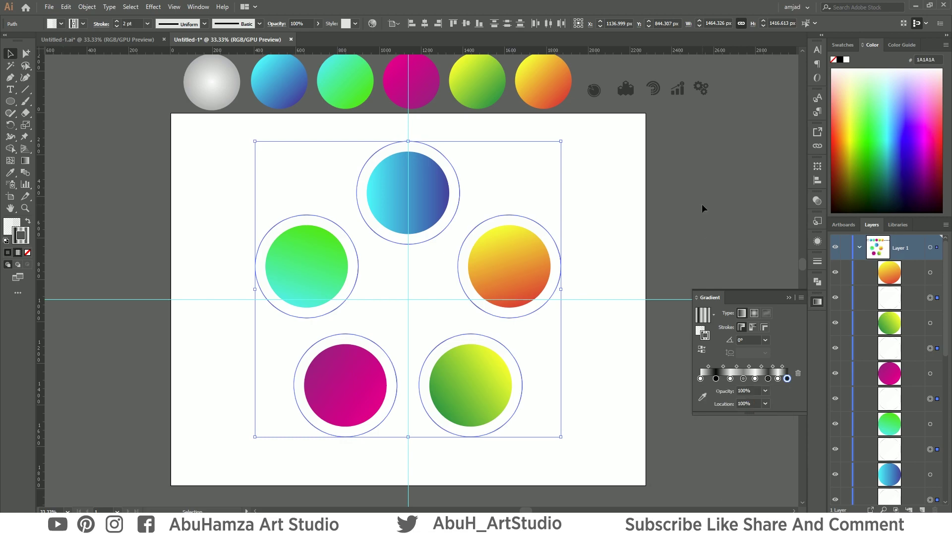
{"action": "left_click", "coordinate": [701, 208]}
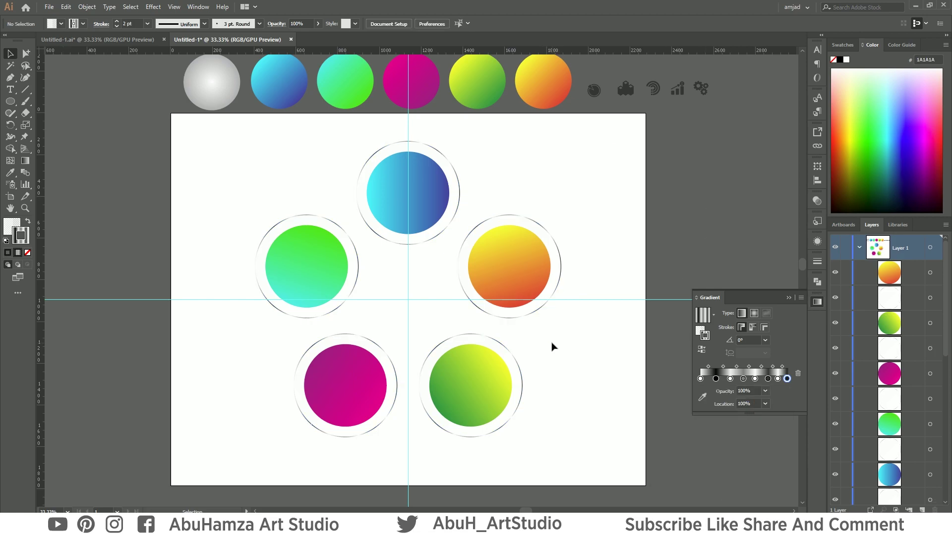
- Select the rings around all five coloured circles
{"action": "left_click", "coordinate": [558, 246]}
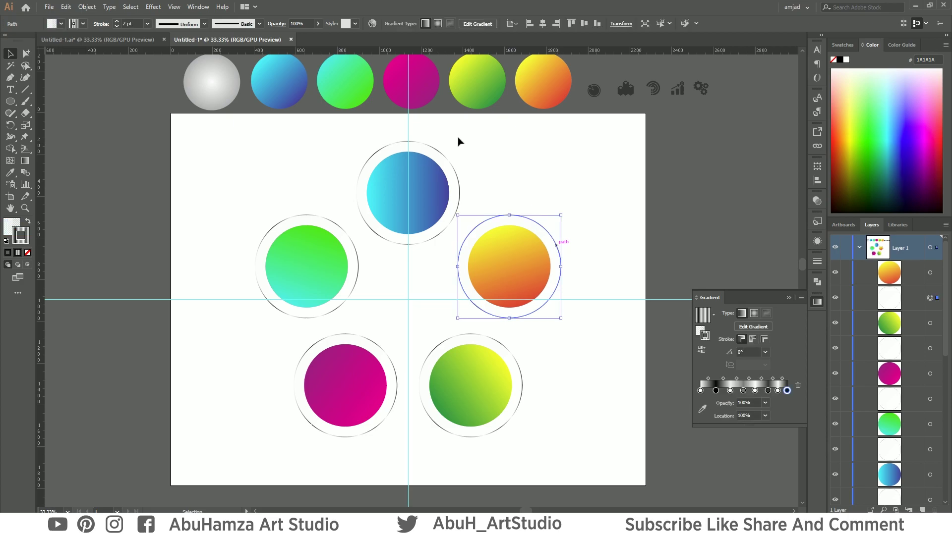
{"action": "left_click", "coordinate": [453, 166], "text": "shift"}
{"action": "left_click", "coordinate": [330, 222], "text": "shift"}
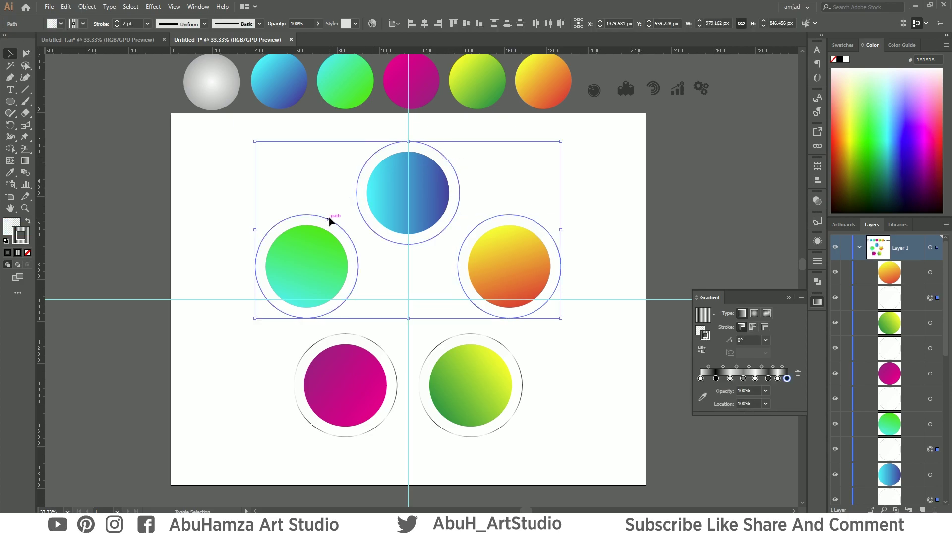
{"action": "left_click", "coordinate": [384, 347], "text": "shift"}
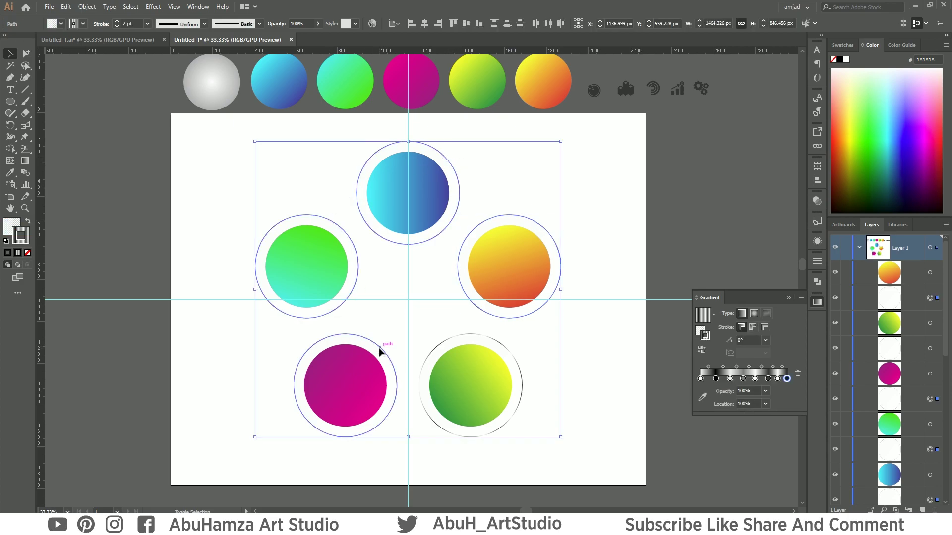
{"action": "left_click", "coordinate": [452, 342], "text": "shift"}
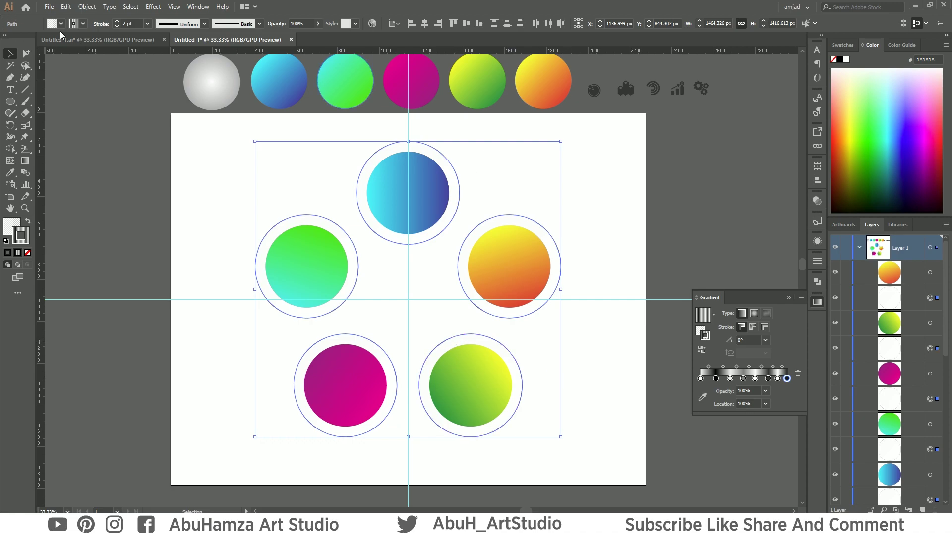
{"action": "key", "text": "a"}
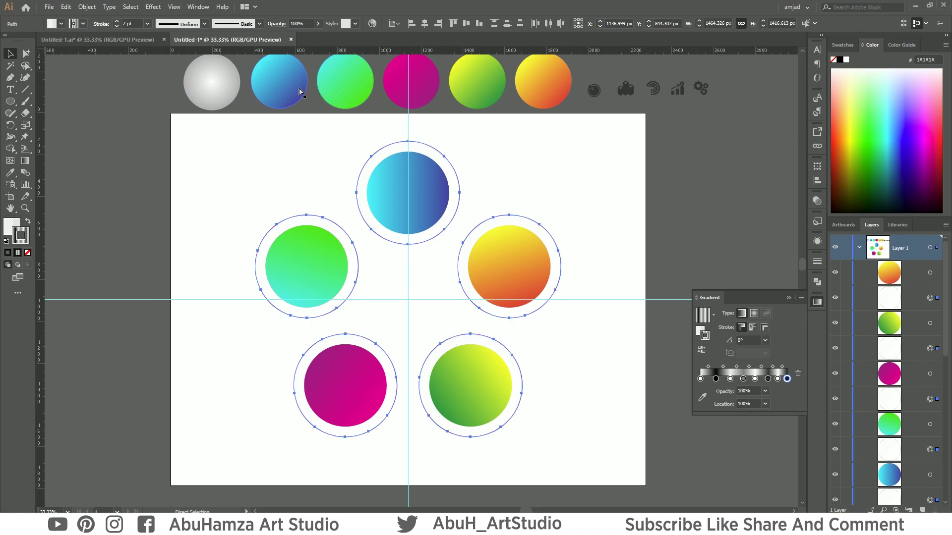
{"action": "key", "text": "v"}
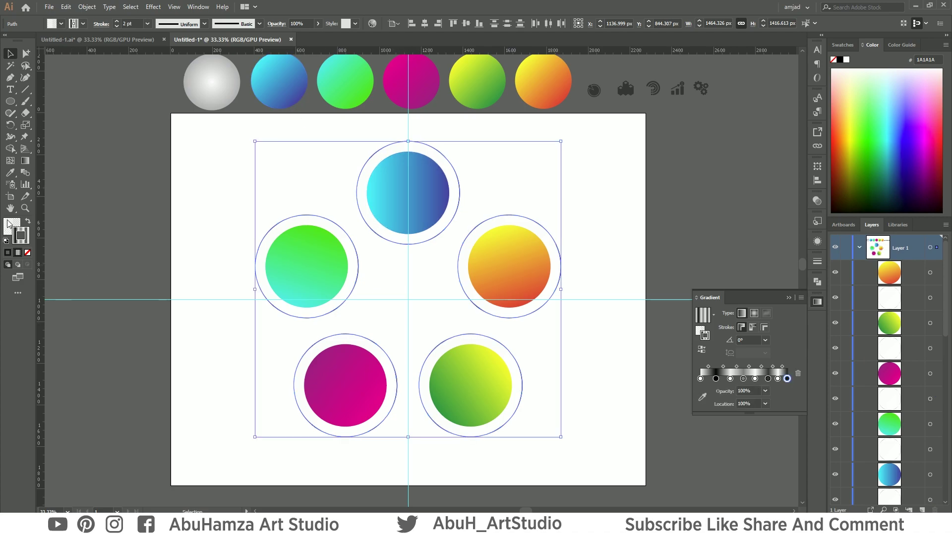
- Set the five rings' fill to None, leaving only their outlines
{"action": "left_click", "coordinate": [8, 229]}
{"action": "left_click", "coordinate": [27, 252]}
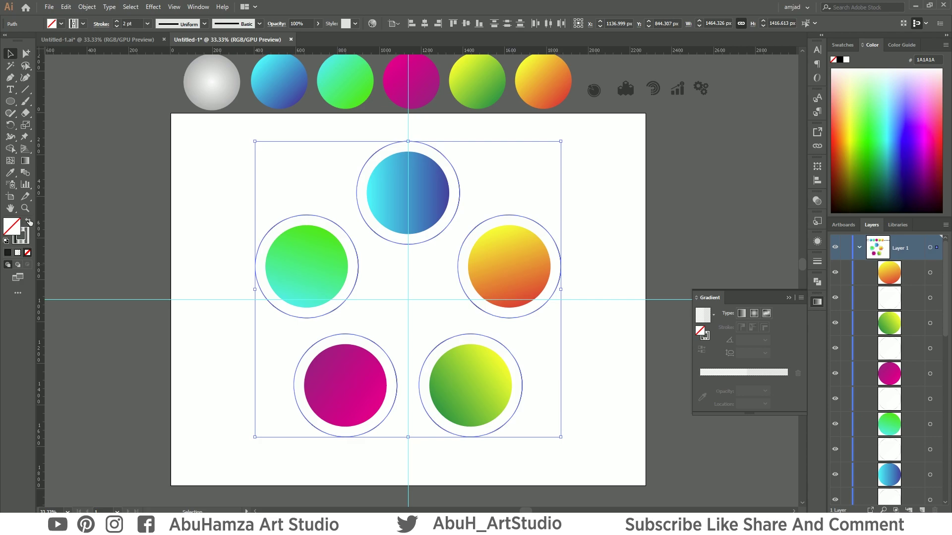
{"action": "left_click", "coordinate": [21, 236]}
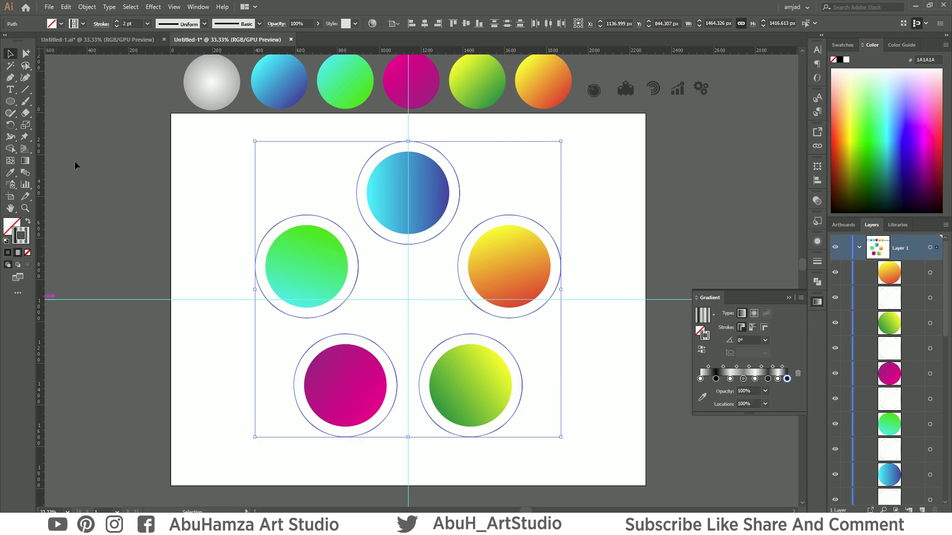
{"action": "left_click", "coordinate": [83, 25]}
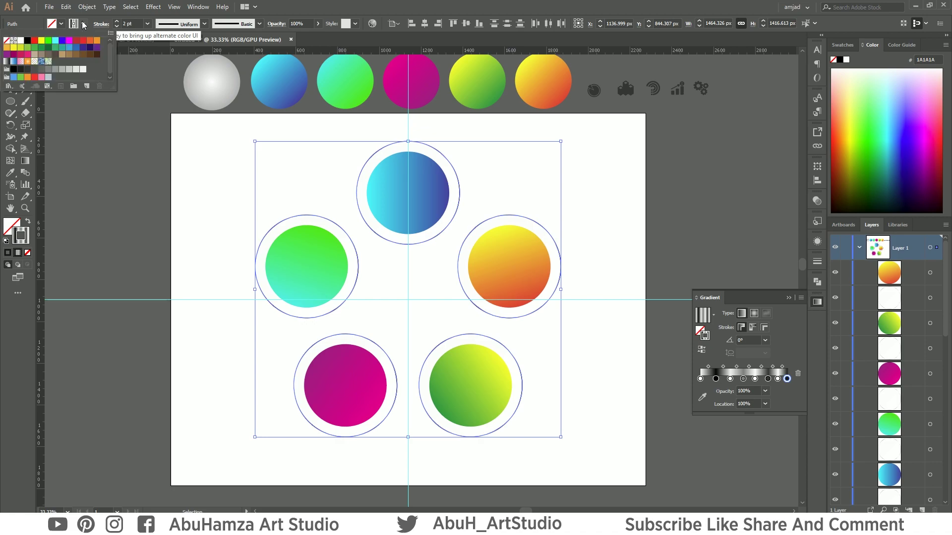
- Give the ring outlines an R=26 G=26 B=26 stroke and nudge them right and down
{"action": "left_click", "coordinate": [20, 70]}
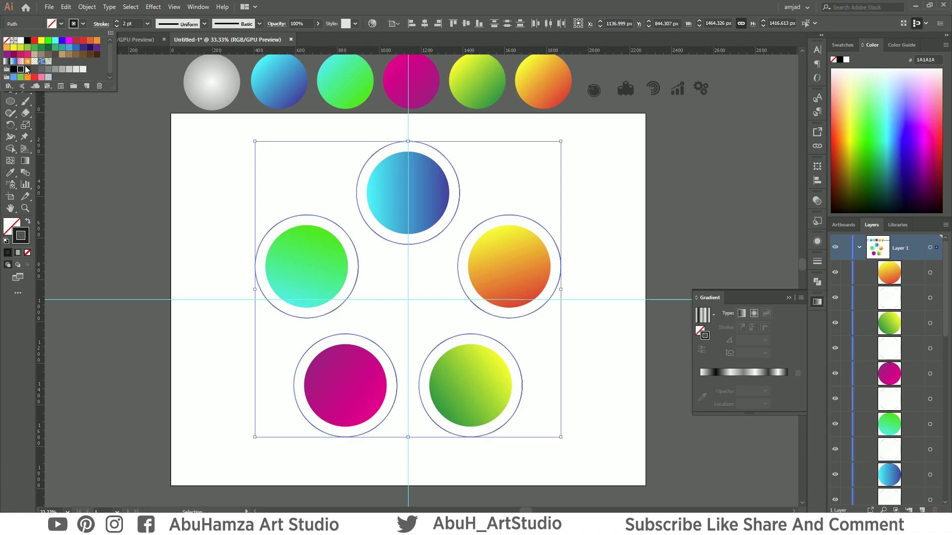
{"action": "key", "text": "Escape"}
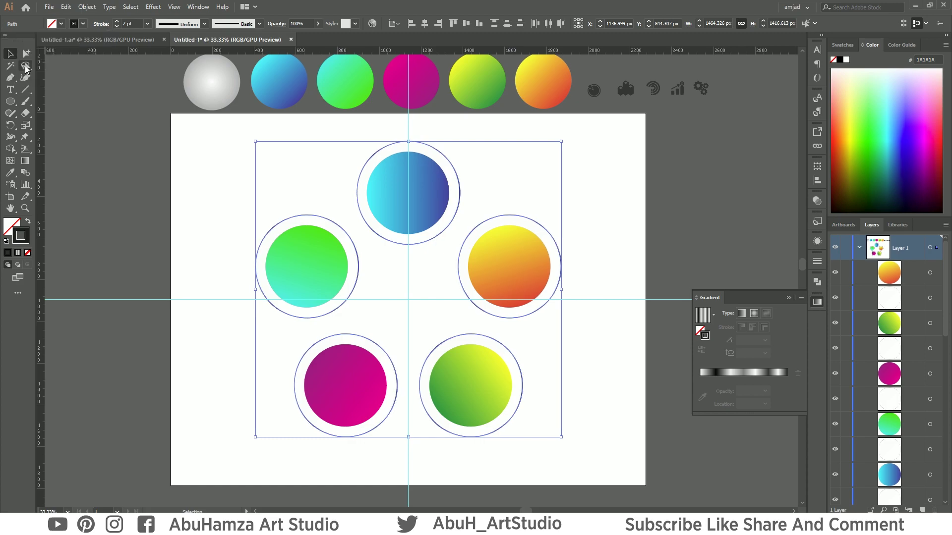
{"action": "key", "text": "shift+Right"}
{"action": "key", "text": "Right"}
{"action": "key", "text": "Right"}
{"action": "key", "text": "Right"}
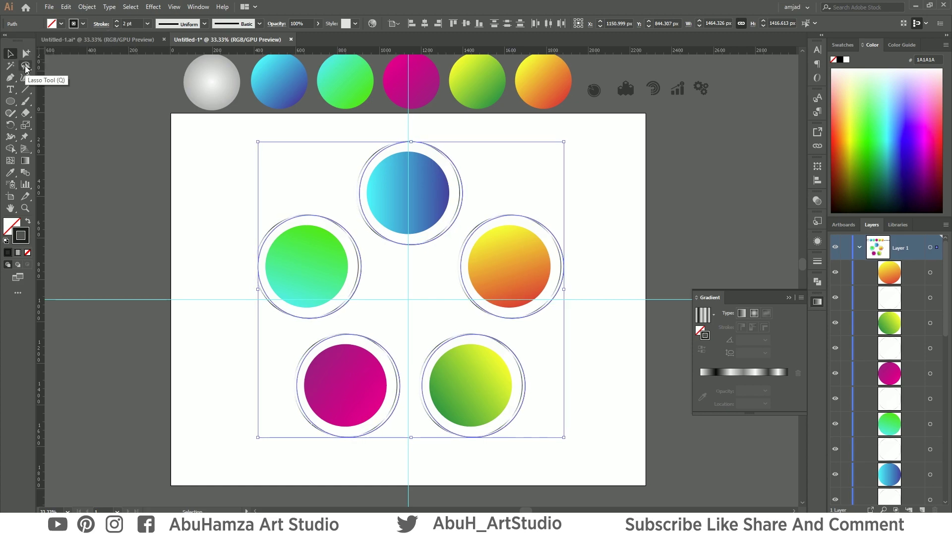
{"action": "key", "text": "Down"}
{"action": "key", "text": "Down"}
{"action": "key", "text": "Down"}
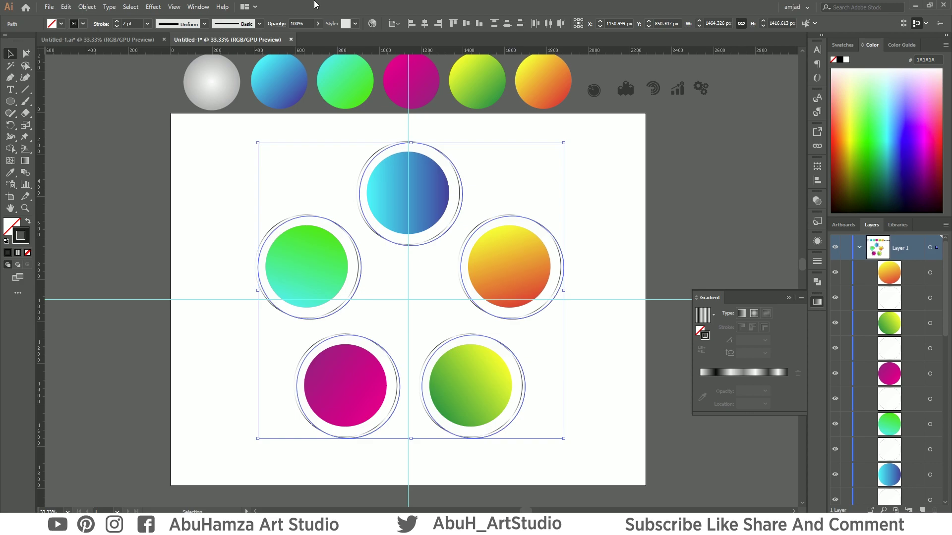
- Apply a 6 px Gaussian Blur to the dark offset outlines
{"action": "left_click", "coordinate": [153, 7]}
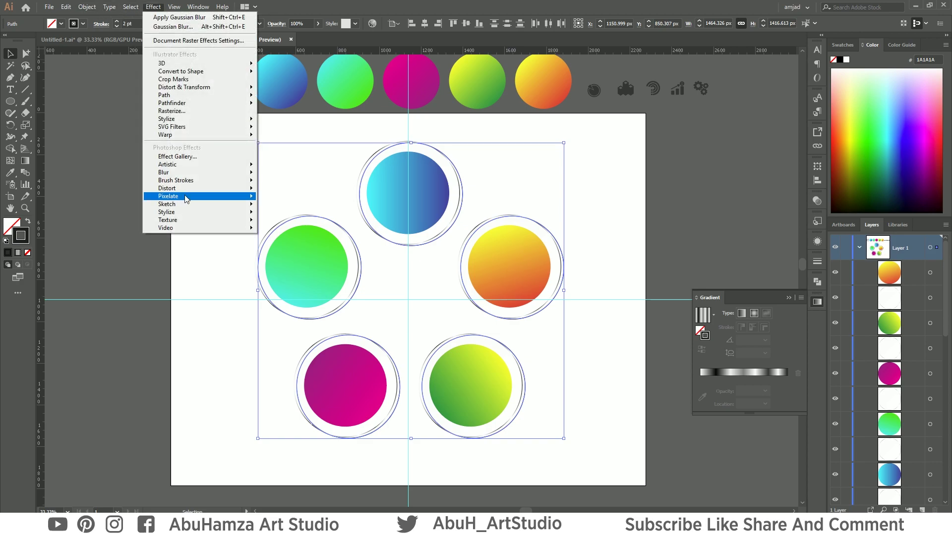
{"action": "mouse_move", "coordinate": [163, 171]}
{"action": "left_click", "coordinate": [281, 176]}
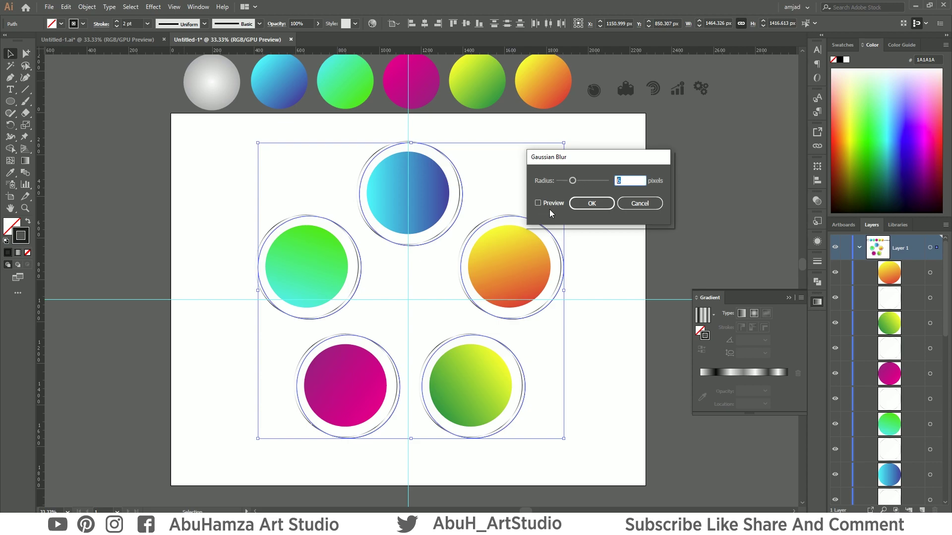
{"action": "left_click", "coordinate": [602, 202]}
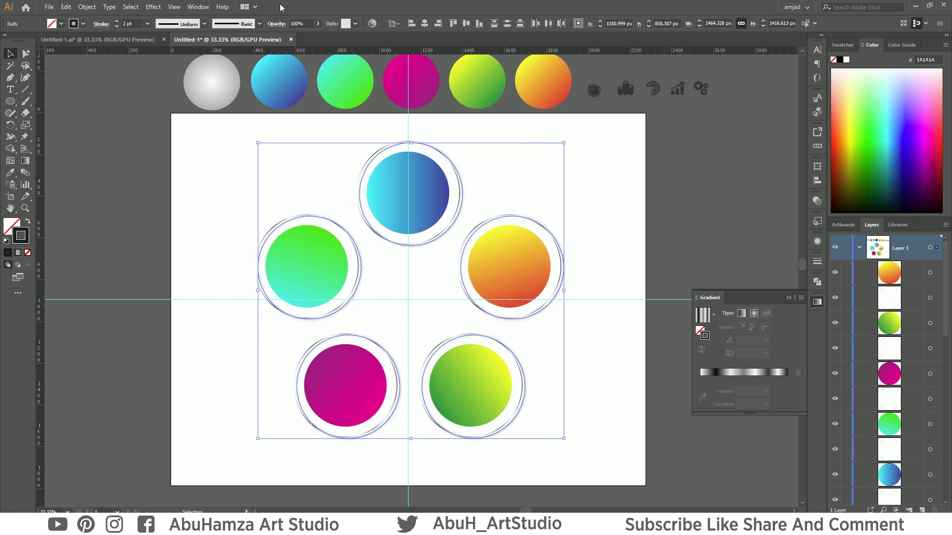
- Set the blurred outlines' opacity to 75% and deselect
{"action": "left_click", "coordinate": [310, 24]}
{"action": "type", "text": "75"}
{"action": "key", "text": "Return"}
{"action": "left_click", "coordinate": [618, 192]}
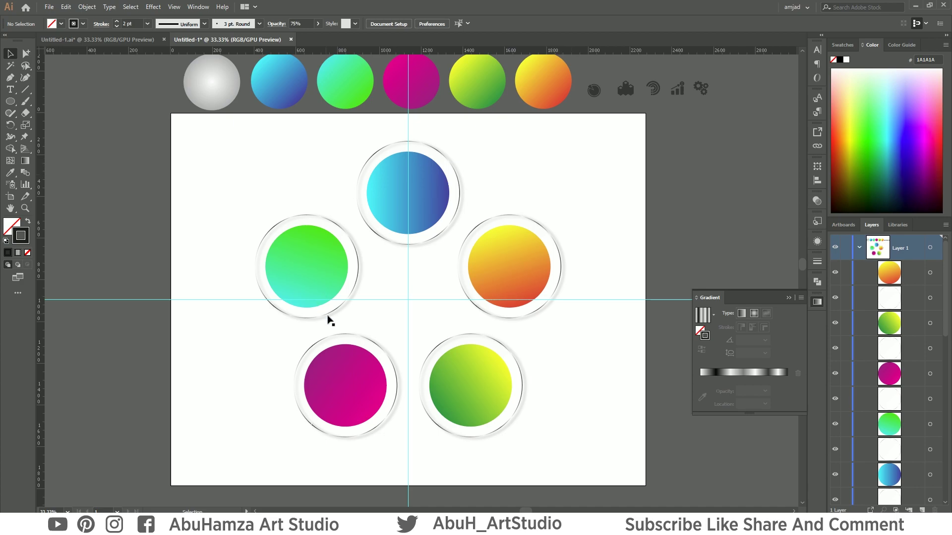
- Select the green, blue, orange, yellow-green and magenta gradient circles
{"action": "left_click", "coordinate": [300, 274]}
{"action": "left_click", "coordinate": [425, 191], "text": "shift"}
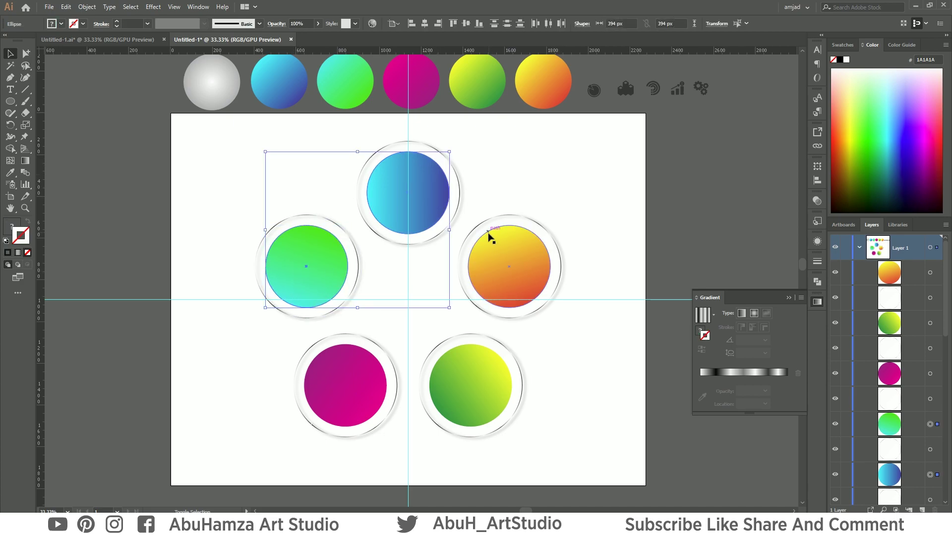
{"action": "left_click", "coordinate": [500, 257], "text": "shift"}
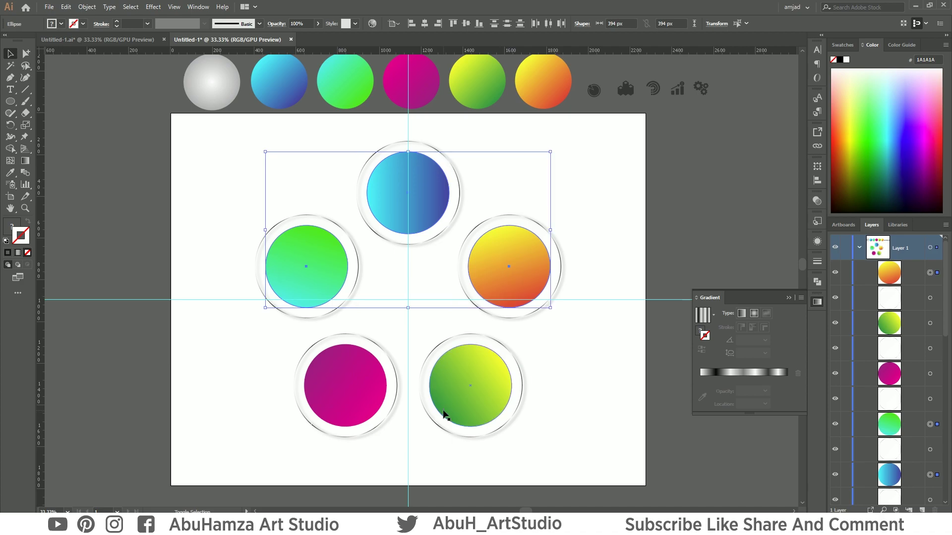
{"action": "left_click", "coordinate": [462, 396], "text": "shift"}
{"action": "left_click", "coordinate": [344, 388], "text": "shift"}
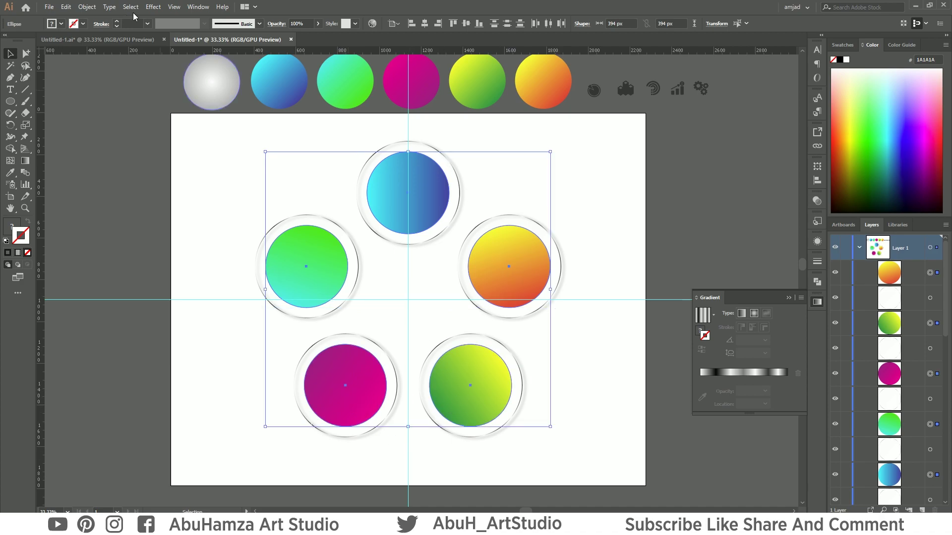
- Apply Offset Path with a -3 px offset to create inset copies
{"action": "left_click", "coordinate": [80, 9]}
{"action": "mouse_move", "coordinate": [141, 231]}
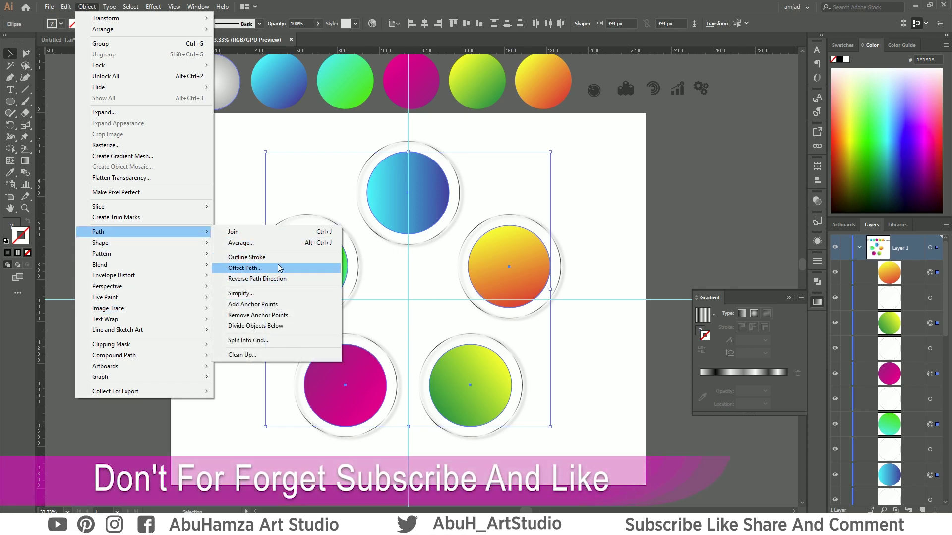
{"action": "left_click", "coordinate": [278, 267]}
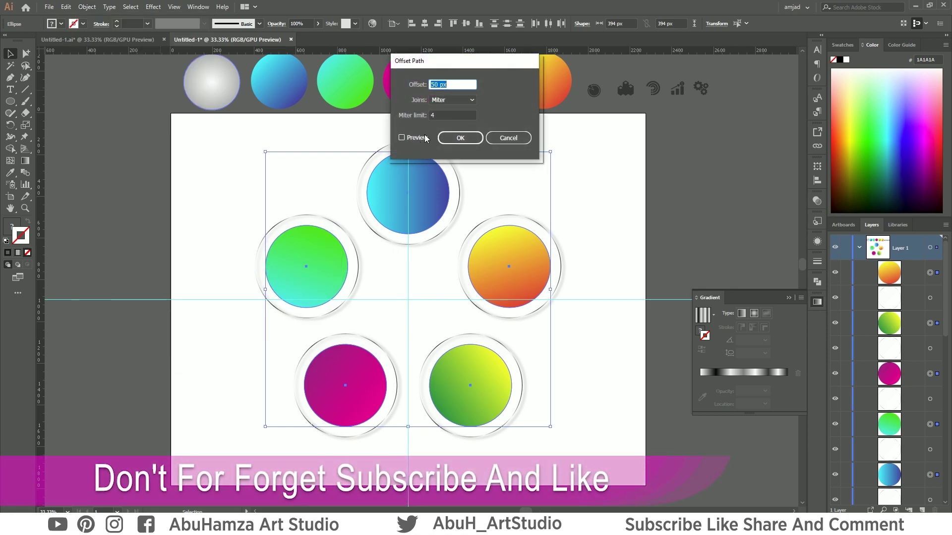
{"action": "left_click", "coordinate": [415, 138]}
{"action": "left_click_drag", "start_coordinate": [457, 85], "coordinate": [403, 85]}
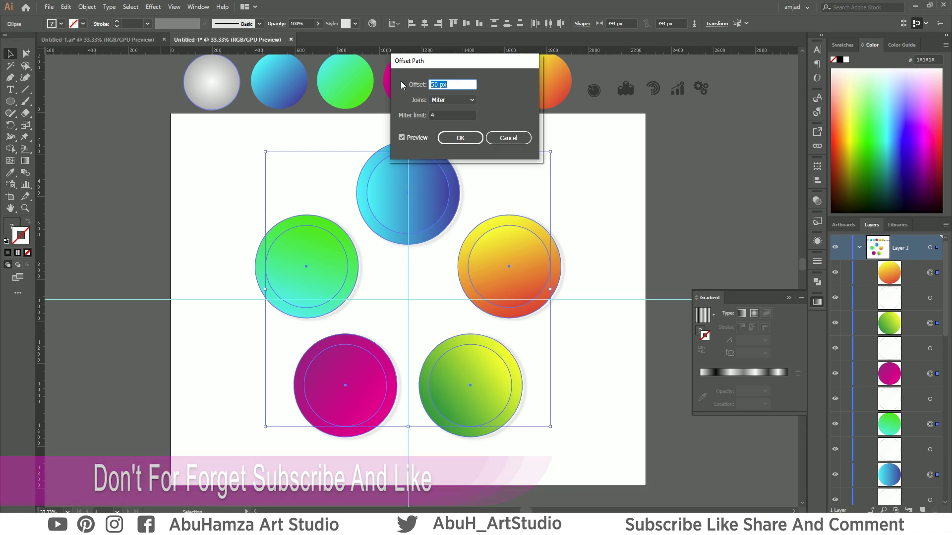
{"action": "type", "text": "-"}
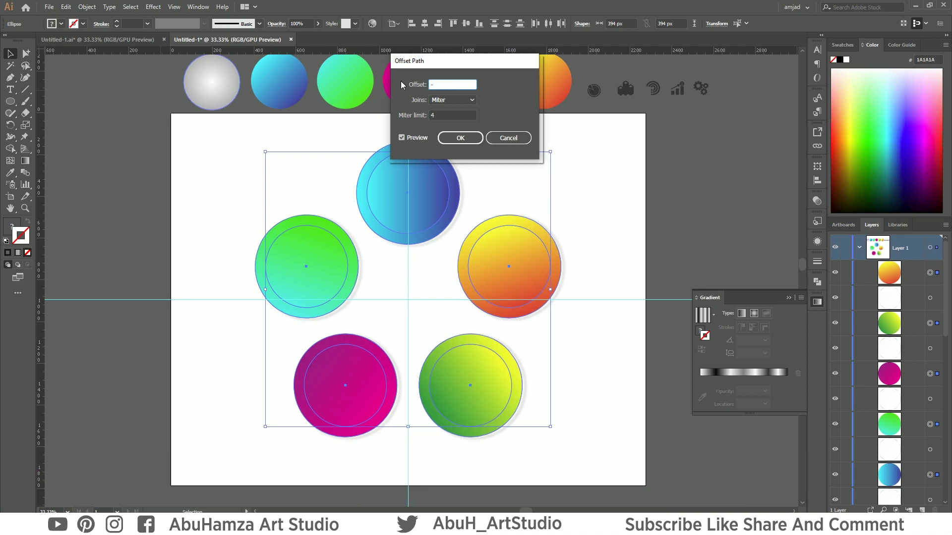
{"action": "type", "text": "3"}
{"action": "left_click", "coordinate": [403, 138]}
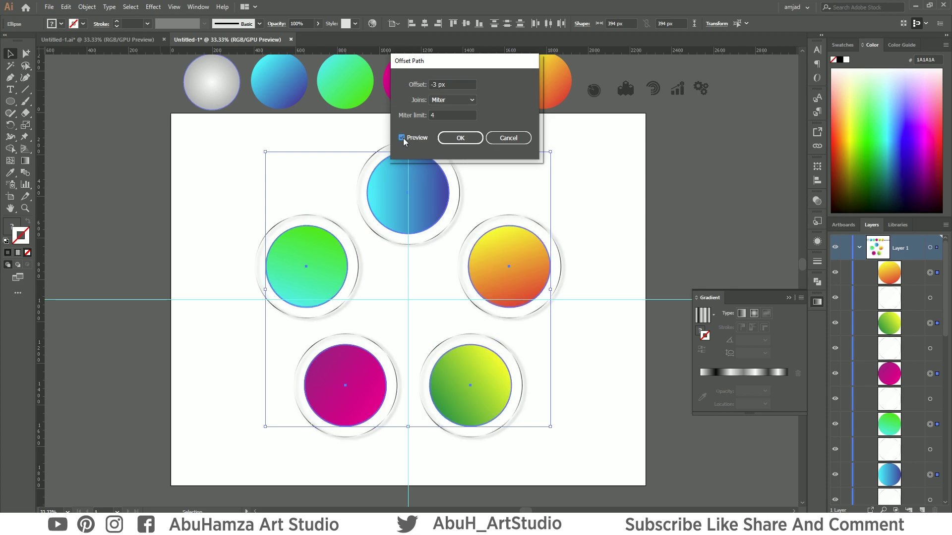
{"action": "left_click", "coordinate": [456, 139]}
{"action": "left_click", "coordinate": [577, 164]}
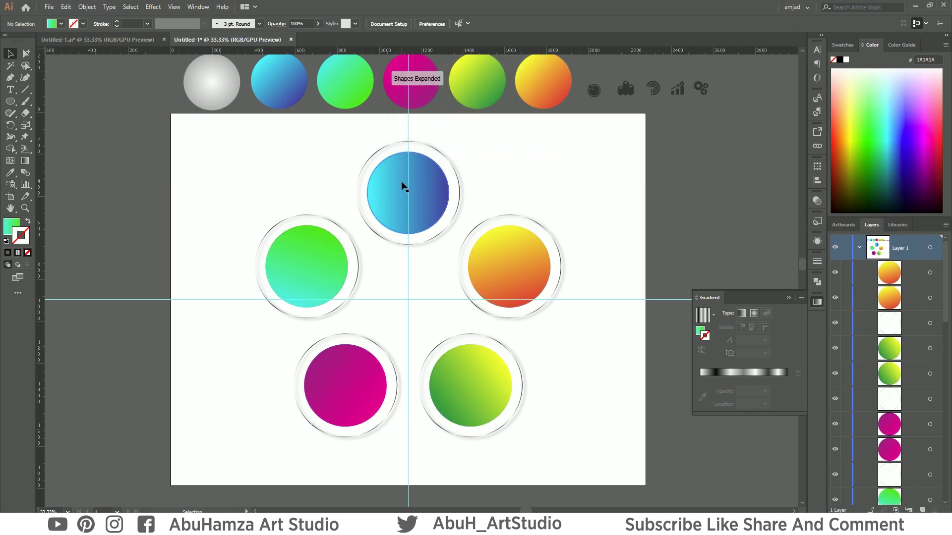
- Reverse the blue and orange inner circles' gradients and tilt them diagonally to -45°
{"action": "left_click", "coordinate": [410, 187]}
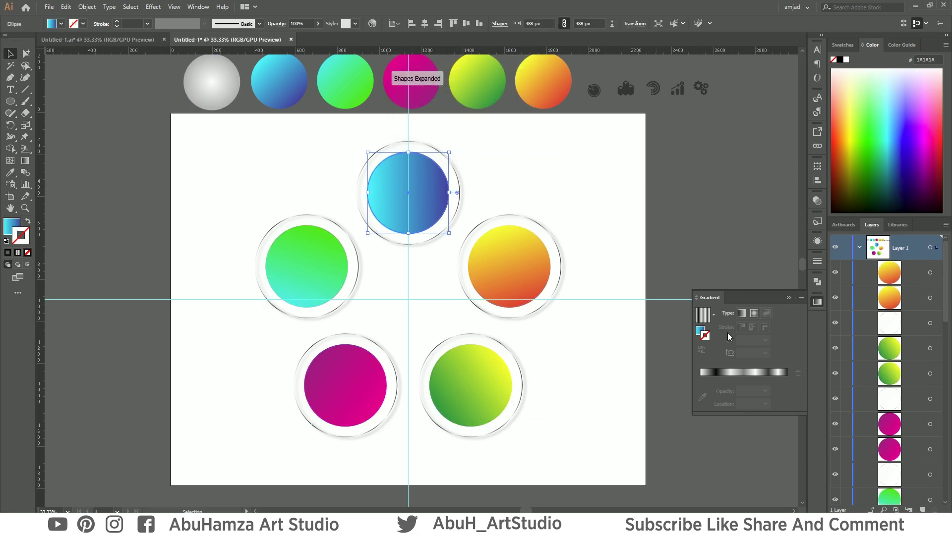
{"action": "left_click", "coordinate": [699, 332]}
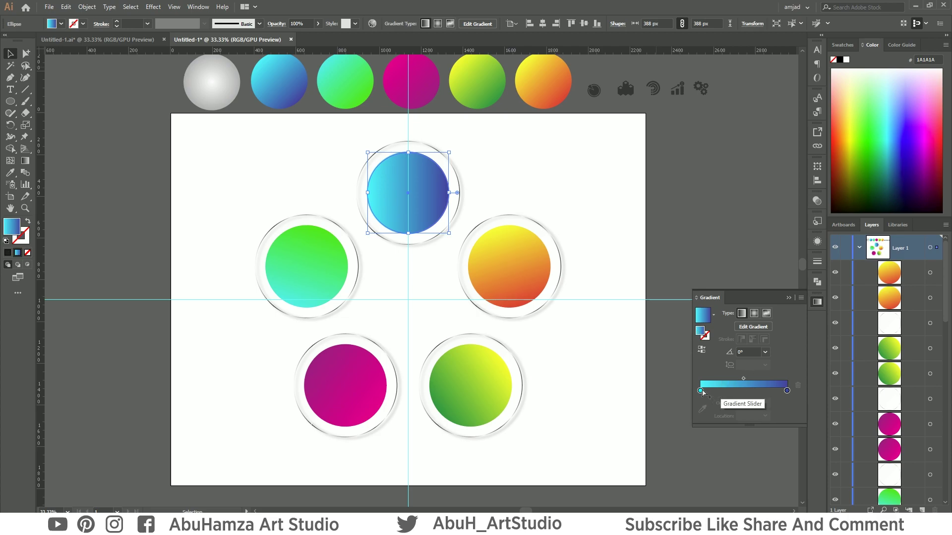
{"action": "left_click", "coordinate": [701, 350]}
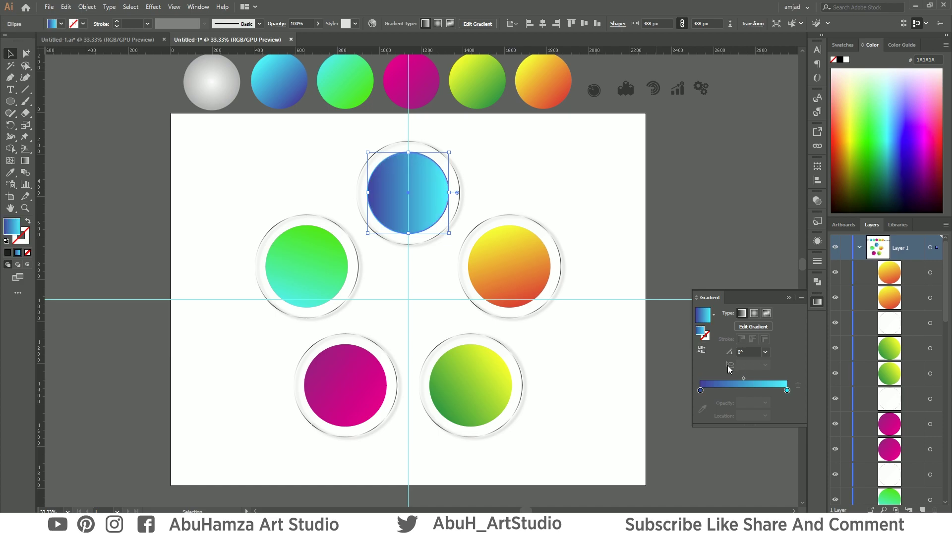
{"action": "left_click", "coordinate": [765, 352]}
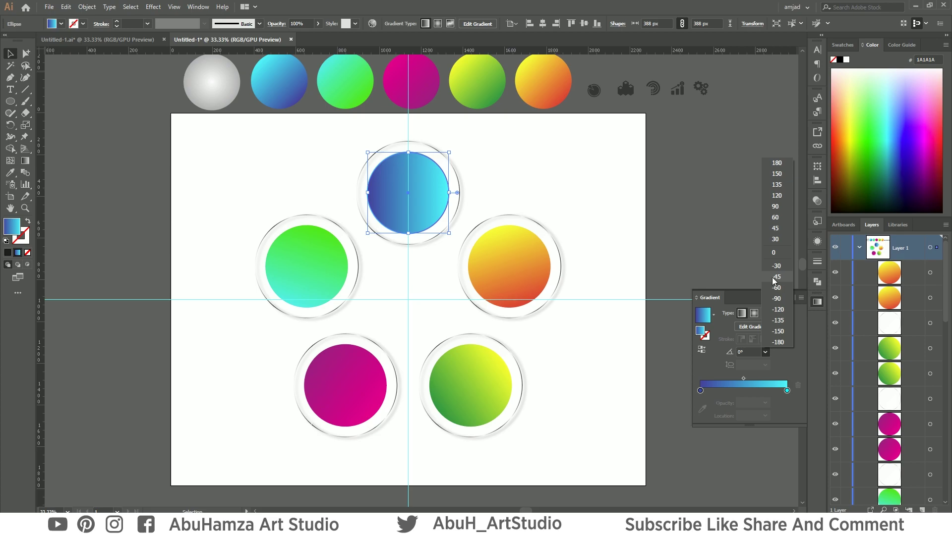
{"action": "left_click", "coordinate": [777, 277]}
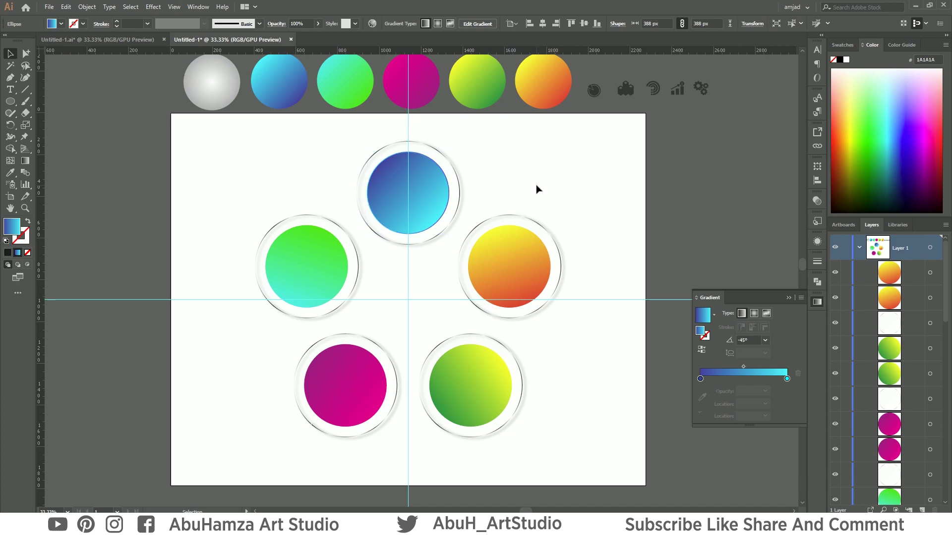
{"action": "left_click", "coordinate": [513, 275]}
{"action": "left_click", "coordinate": [703, 351]}
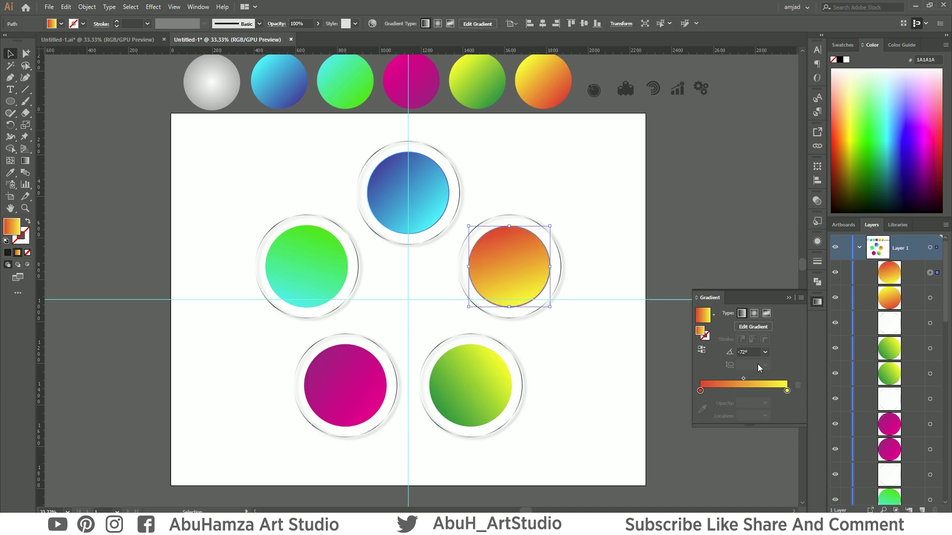
{"action": "left_click", "coordinate": [764, 353]}
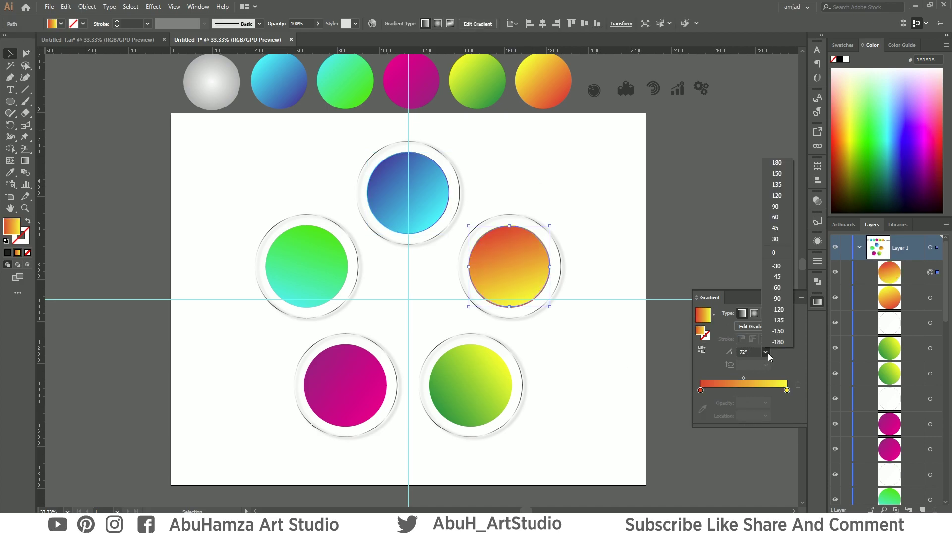
{"action": "left_click", "coordinate": [782, 281]}
{"action": "left_click", "coordinate": [597, 168]}
- Reverse the green inner circle's gradient and set green and yellow-green gradient angles to -45°
{"action": "left_click", "coordinate": [312, 262]}
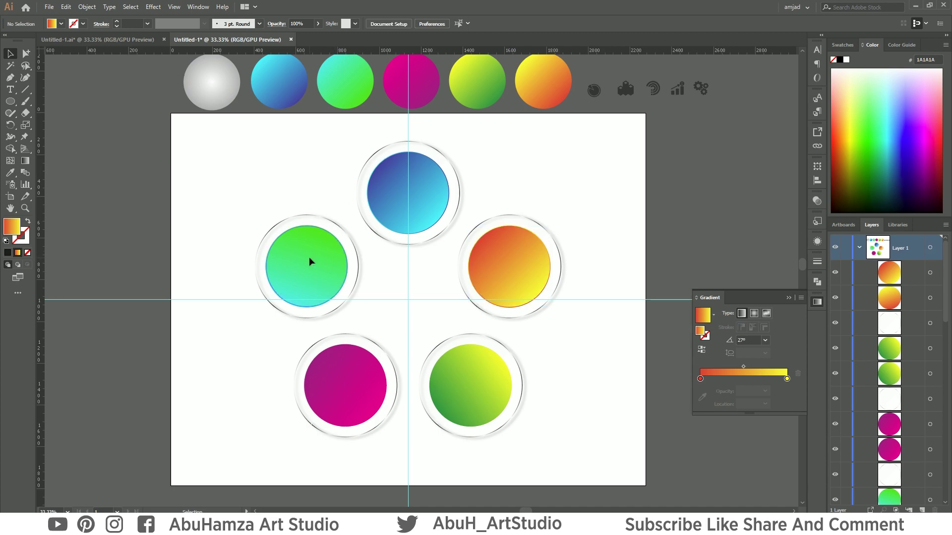
{"action": "left_click", "coordinate": [701, 349]}
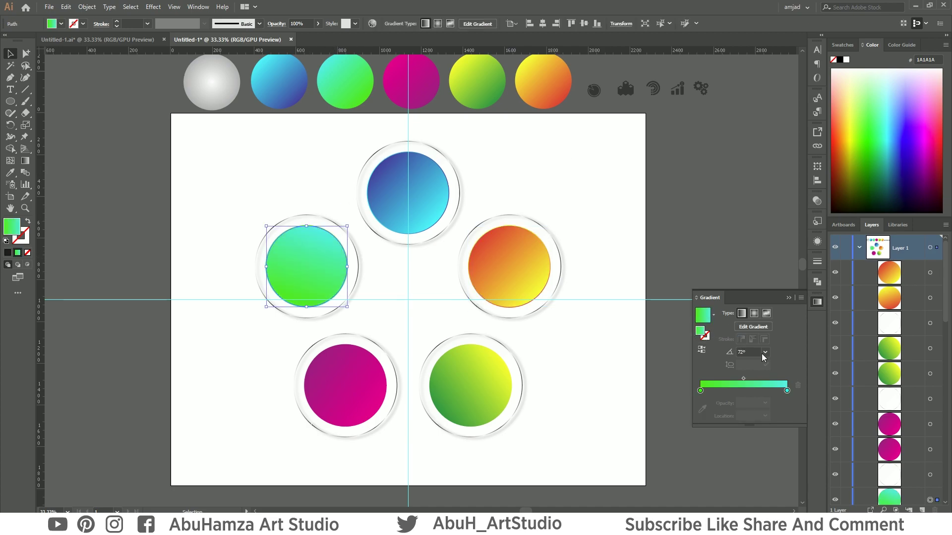
{"action": "left_click", "coordinate": [766, 353]}
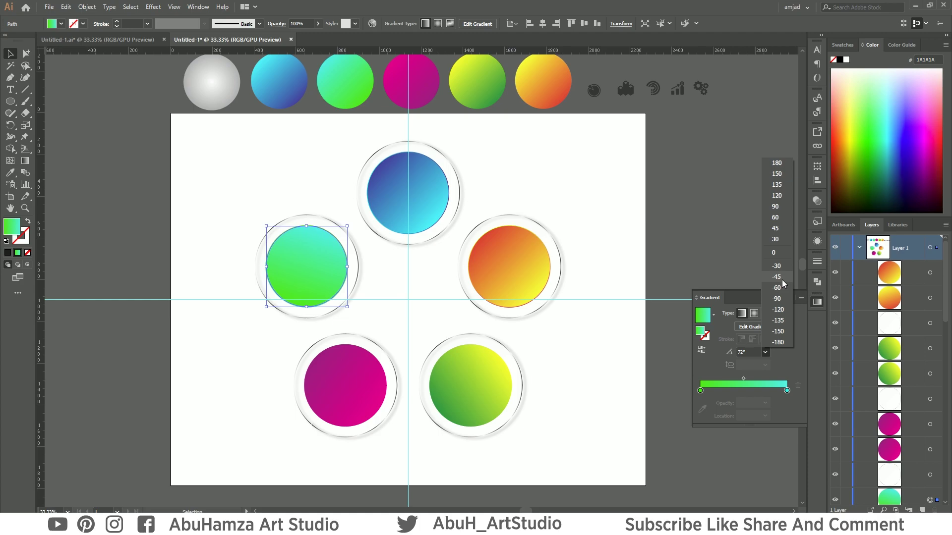
{"action": "left_click", "coordinate": [777, 280]}
{"action": "left_click", "coordinate": [545, 372]}
{"action": "left_click", "coordinate": [432, 381]}
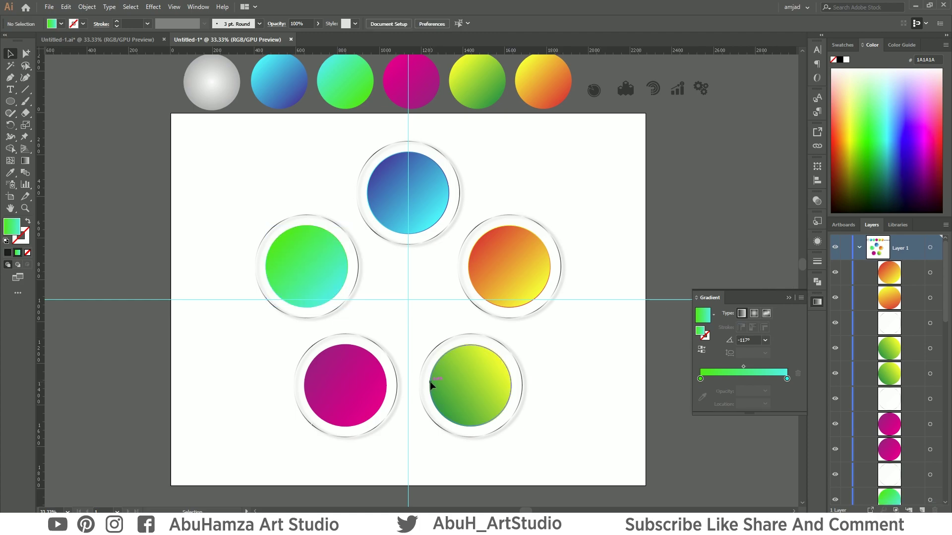
{"action": "left_click", "coordinate": [638, 384]}
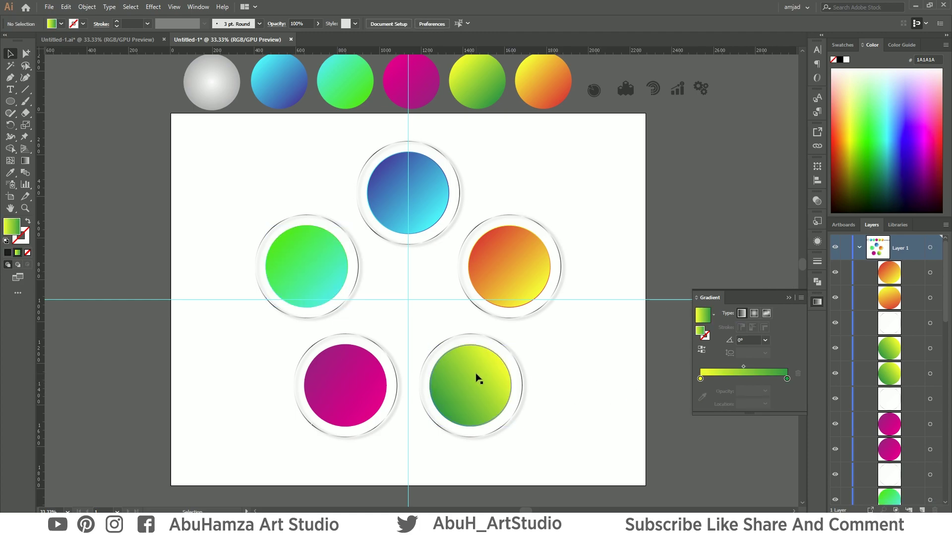
{"action": "left_click", "coordinate": [479, 380]}
{"action": "left_click", "coordinate": [765, 352]}
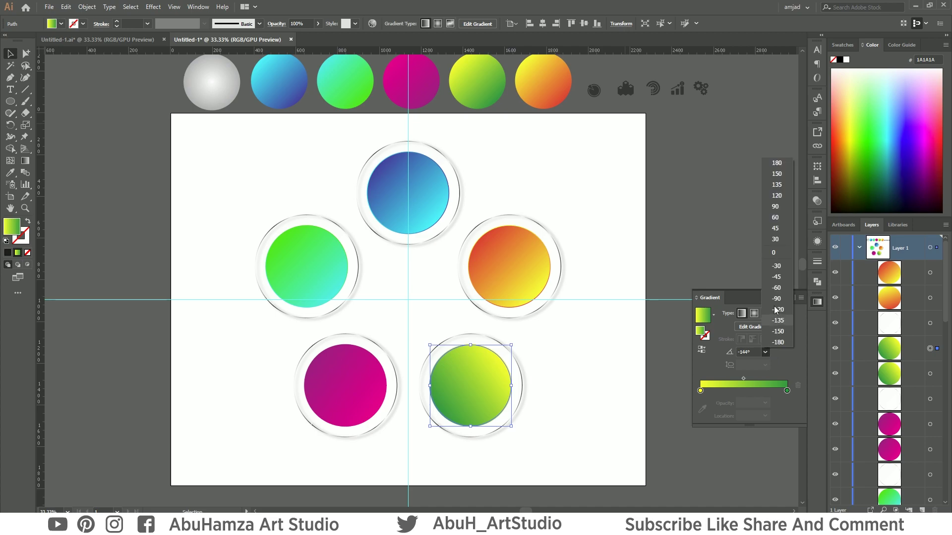
{"action": "left_click", "coordinate": [777, 277]}
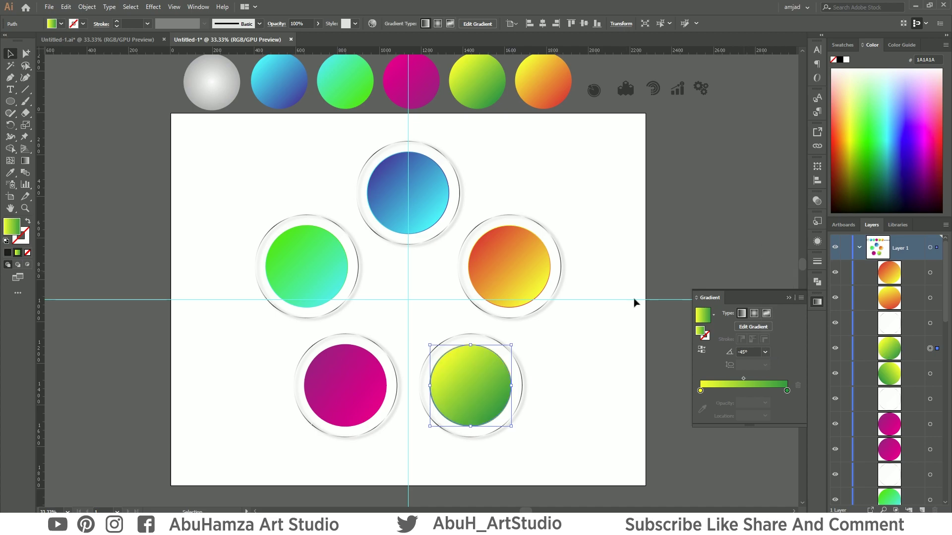
{"action": "left_click", "coordinate": [559, 403]}
- Change the magenta inner circle's gradient angle to flip its direction
{"action": "left_click", "coordinate": [358, 400]}
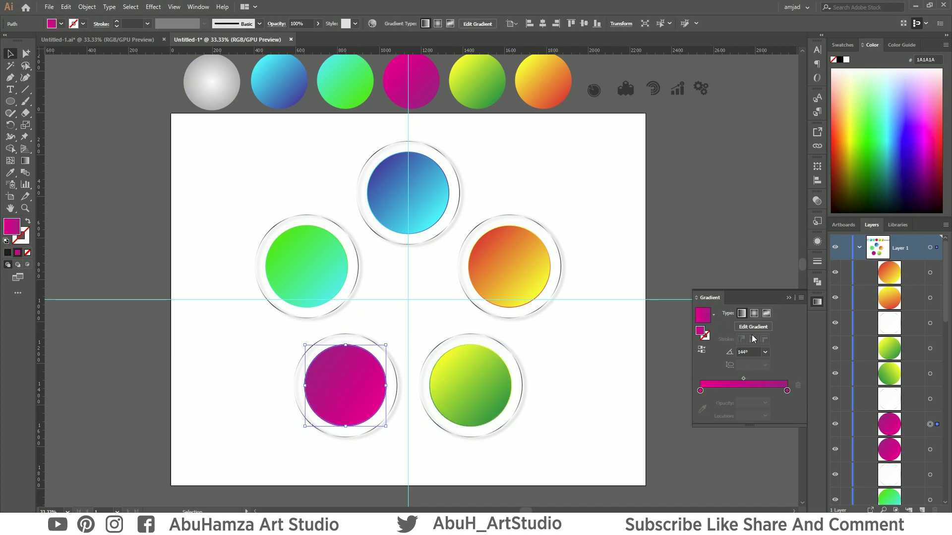
{"action": "left_click", "coordinate": [765, 352]}
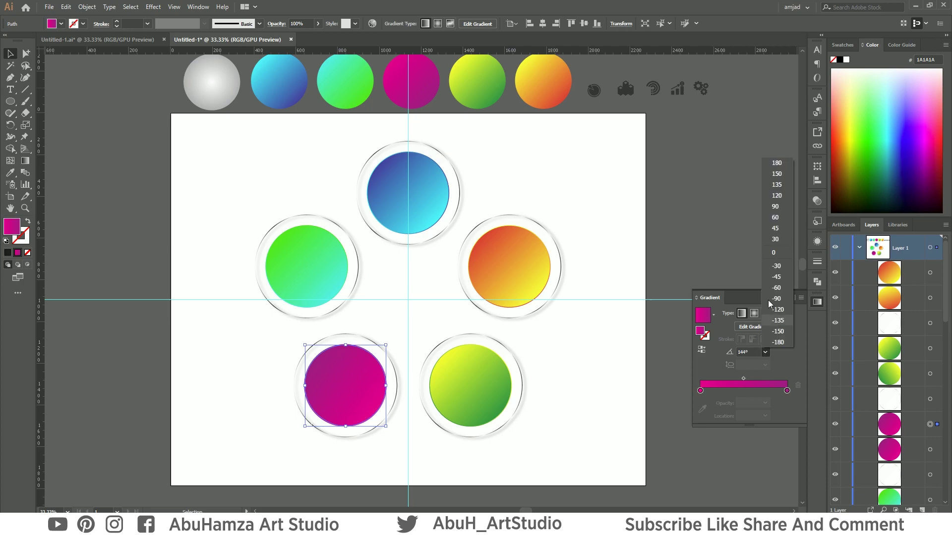
{"action": "left_click", "coordinate": [786, 278]}
{"action": "left_click", "coordinate": [615, 406]}
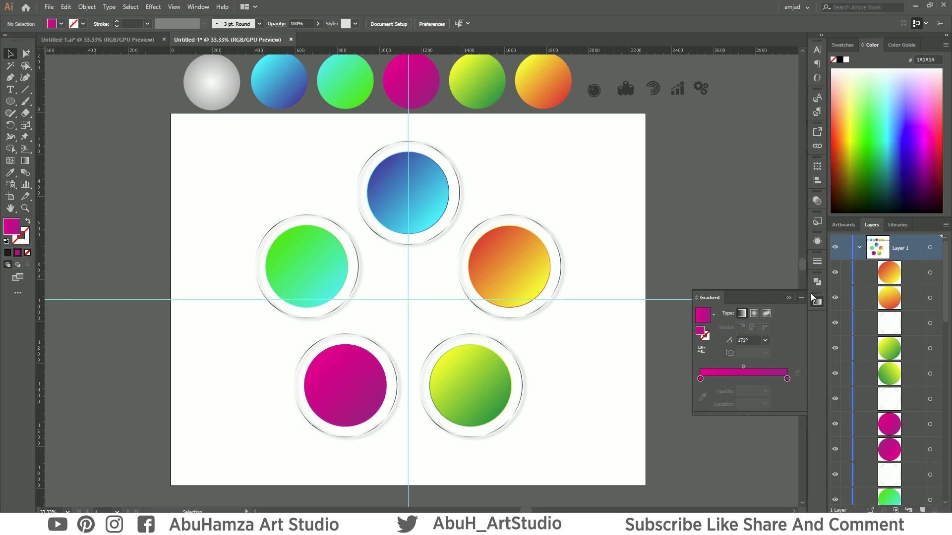
{"action": "left_click", "coordinate": [789, 297]}
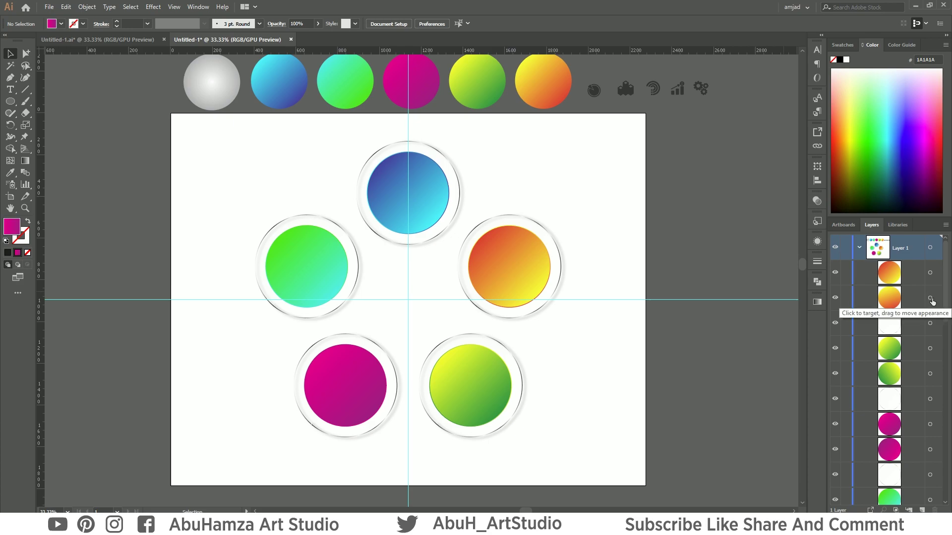
{"action": "key", "text": "z"}
{"action": "left_click_drag", "start_coordinate": [510, 243], "coordinate": [685, 321]}
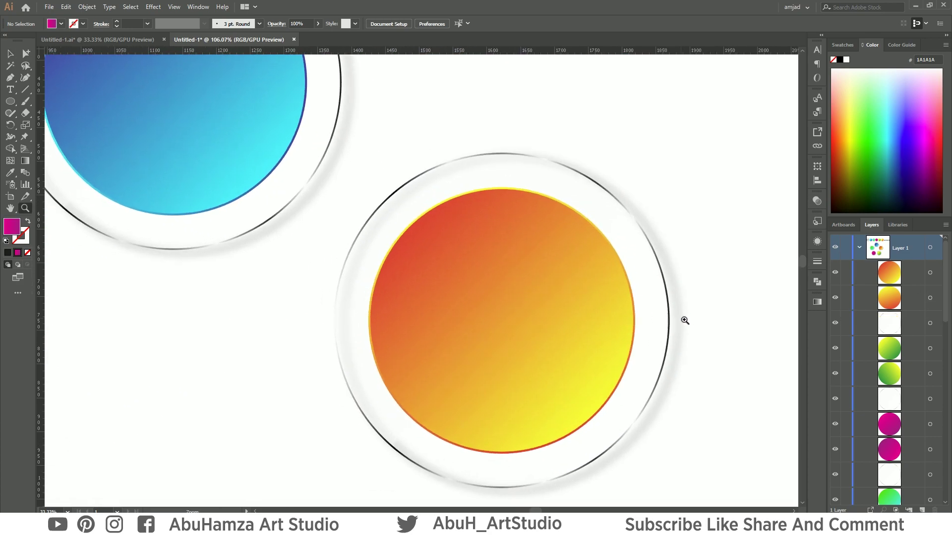
{"action": "key", "text": "v"}
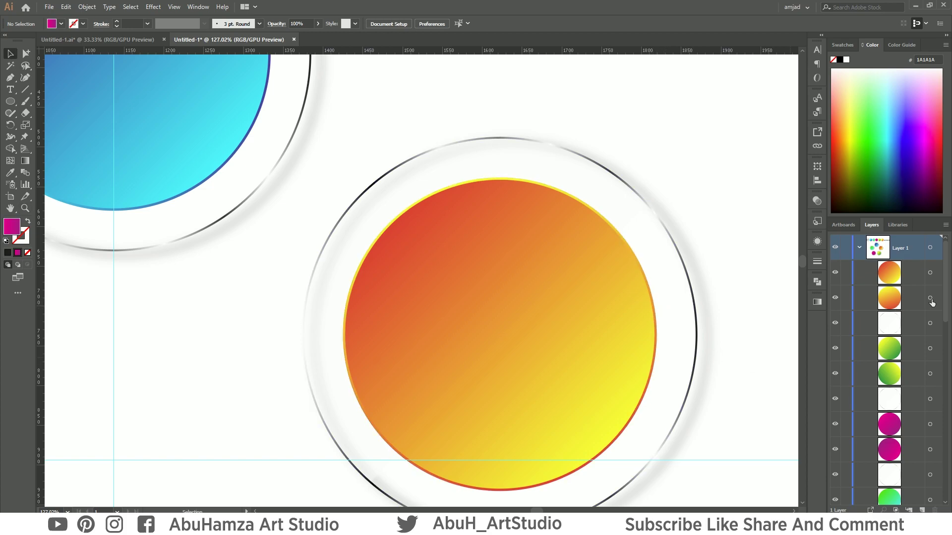
{"action": "key", "text": "ctrl+0"}
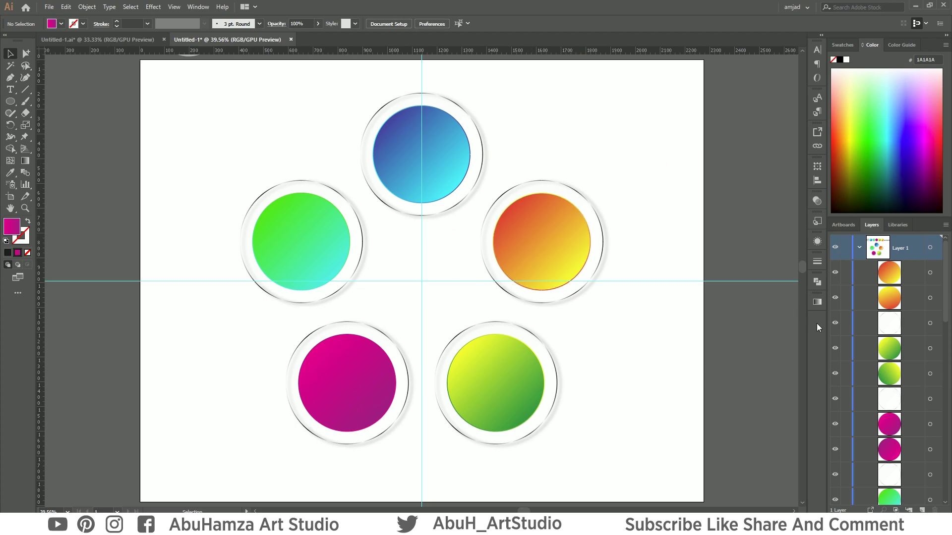
- Select all five inner circles in the Layers panel
{"action": "left_click", "coordinate": [930, 298]}
{"action": "left_click", "coordinate": [930, 373], "text": "shift"}
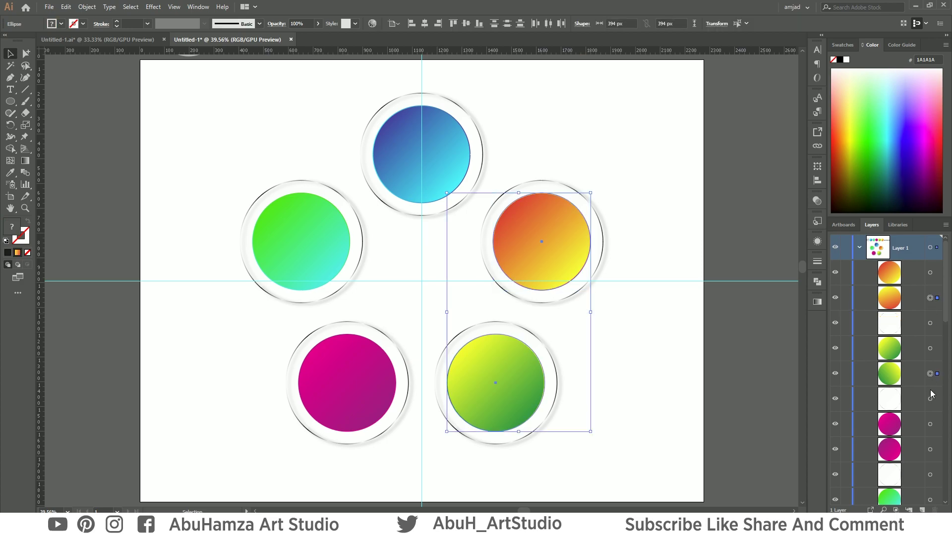
{"action": "left_click", "coordinate": [929, 449], "text": "shift"}
{"action": "left_click_drag", "start_coordinate": [946, 313], "coordinate": [946, 361]}
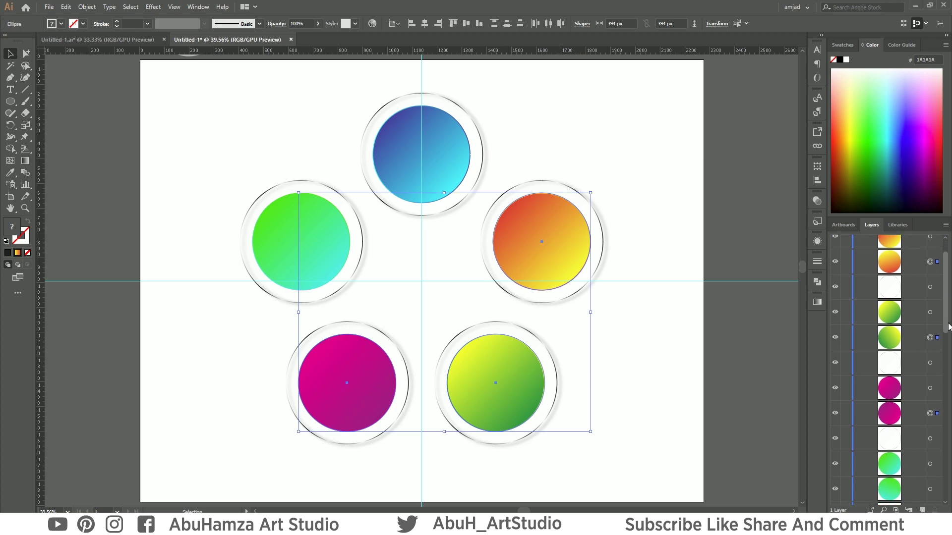
{"action": "left_click", "coordinate": [930, 368], "text": "shift"}
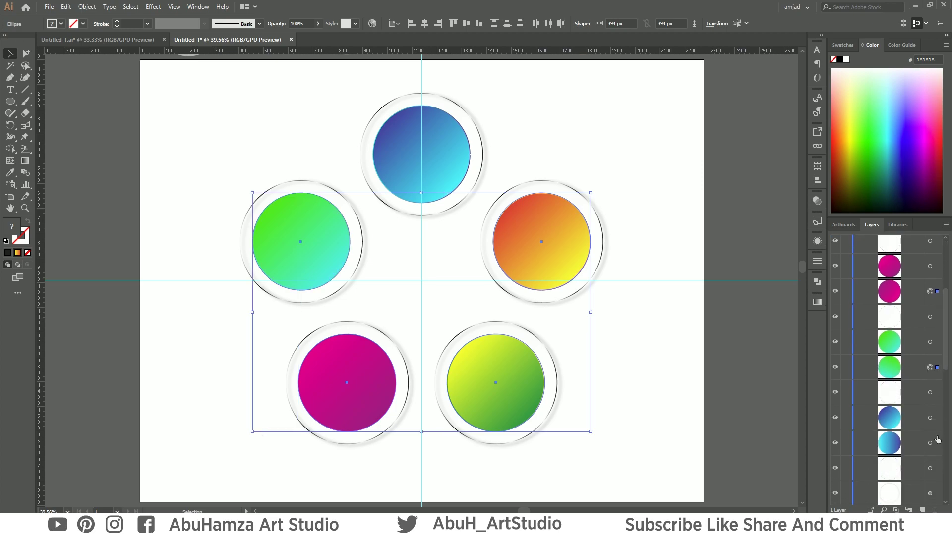
{"action": "left_click", "coordinate": [930, 443], "text": "shift"}
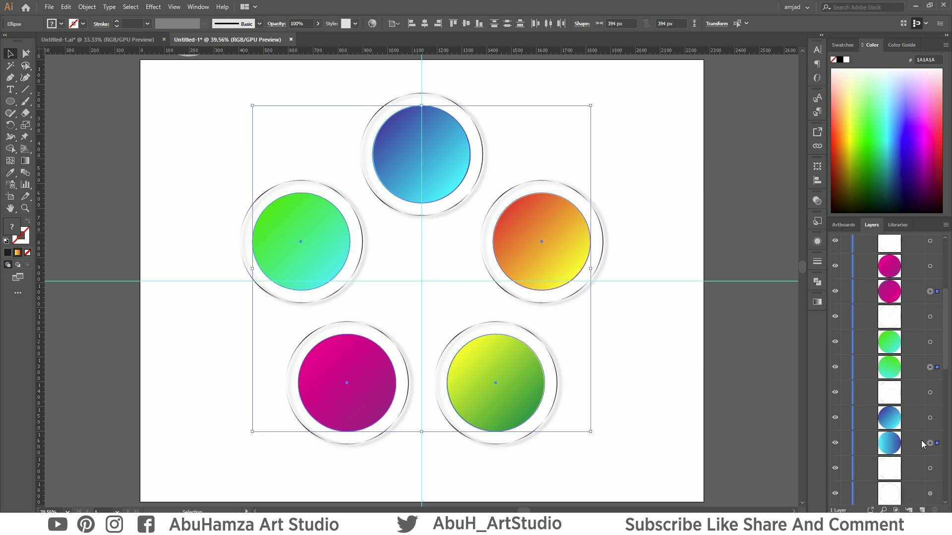
- Add a Drop Shadow: Multiply 75%, 7 px X and Y offset, 5 px blur
{"action": "left_click", "coordinate": [154, 6]}
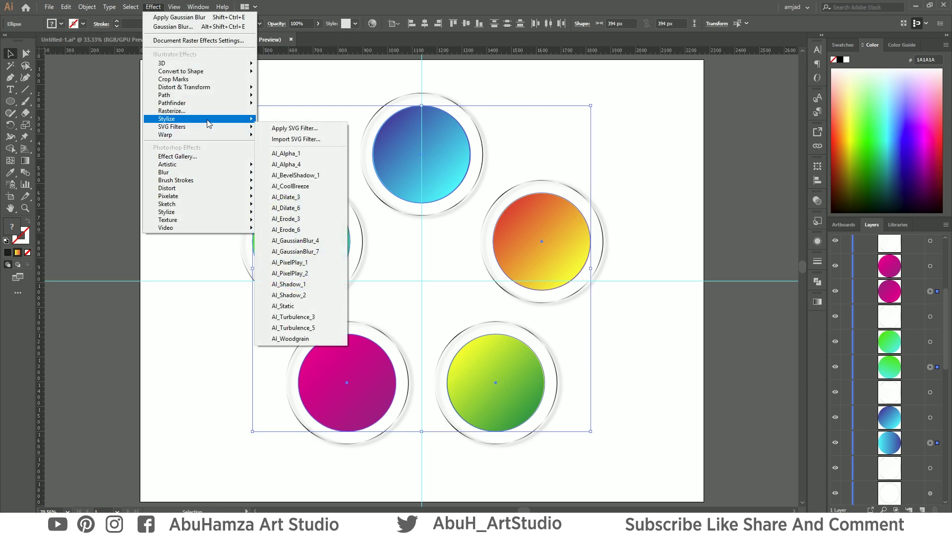
{"action": "mouse_move", "coordinate": [178, 119]}
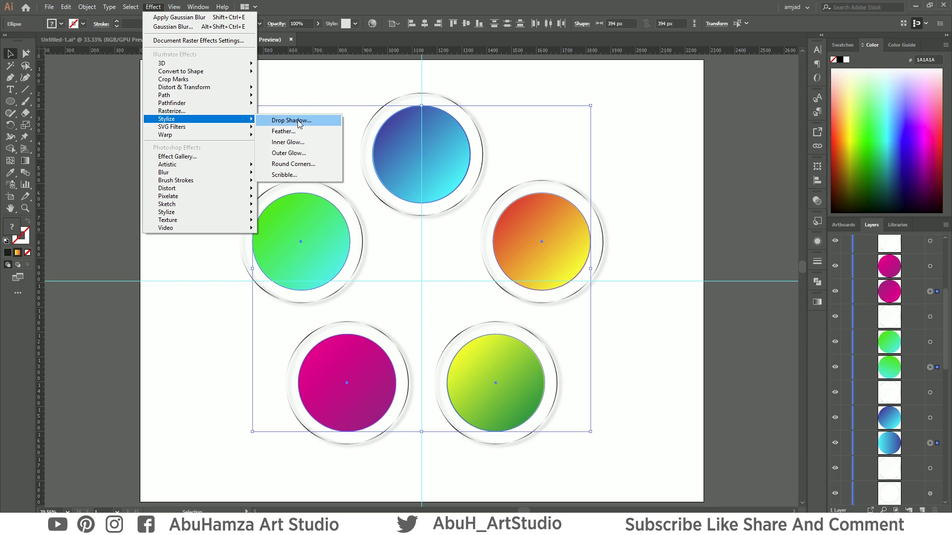
{"action": "left_click", "coordinate": [309, 123]}
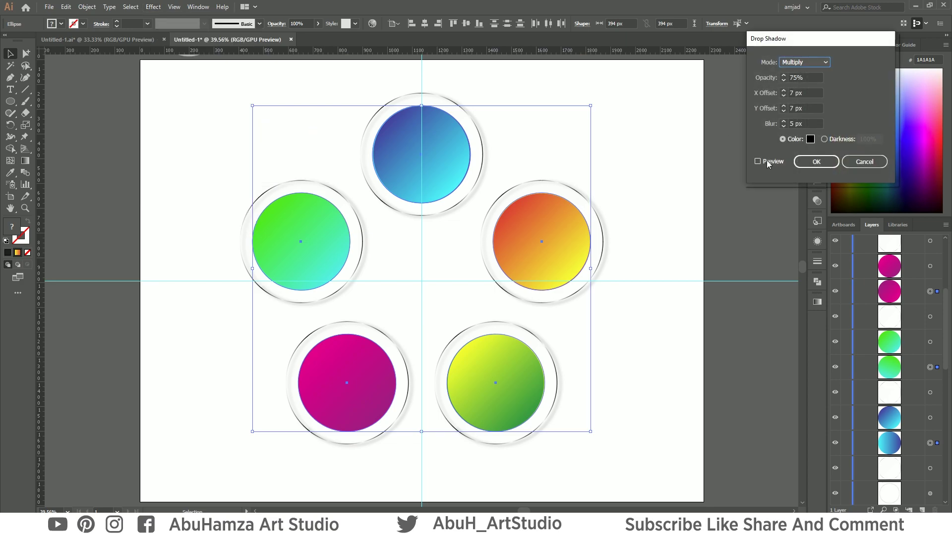
{"action": "left_click", "coordinate": [774, 162]}
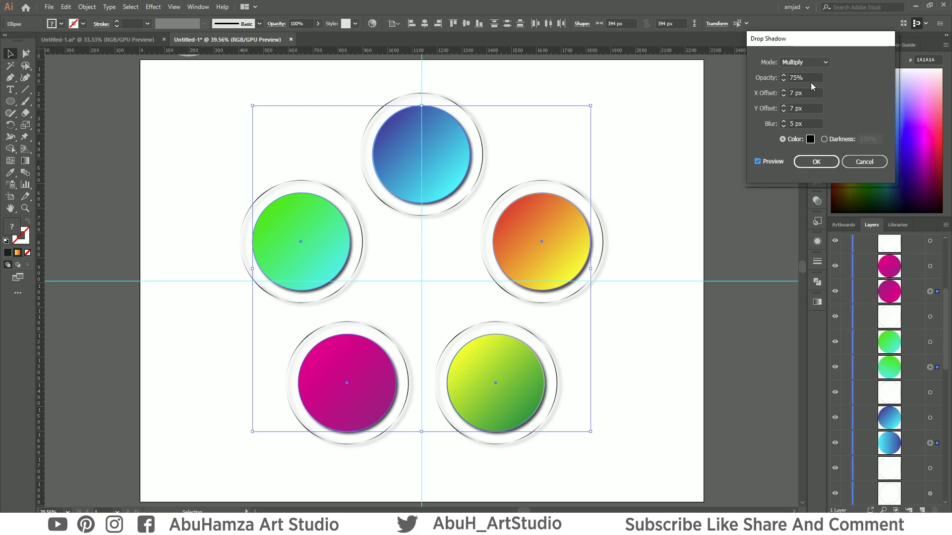
{"action": "left_click", "coordinate": [813, 77]}
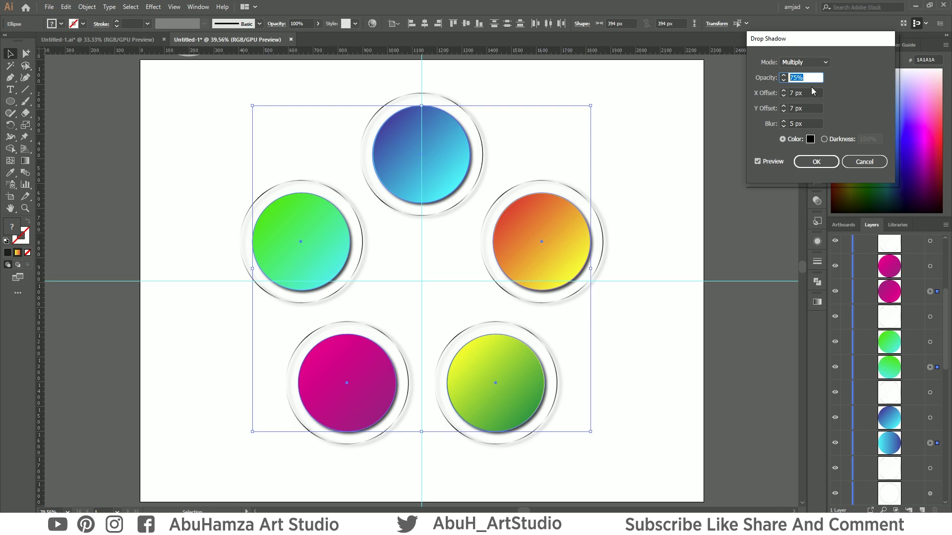
{"action": "left_click", "coordinate": [824, 63]}
{"action": "left_click", "coordinate": [838, 84]}
{"action": "left_click", "coordinate": [812, 92]}
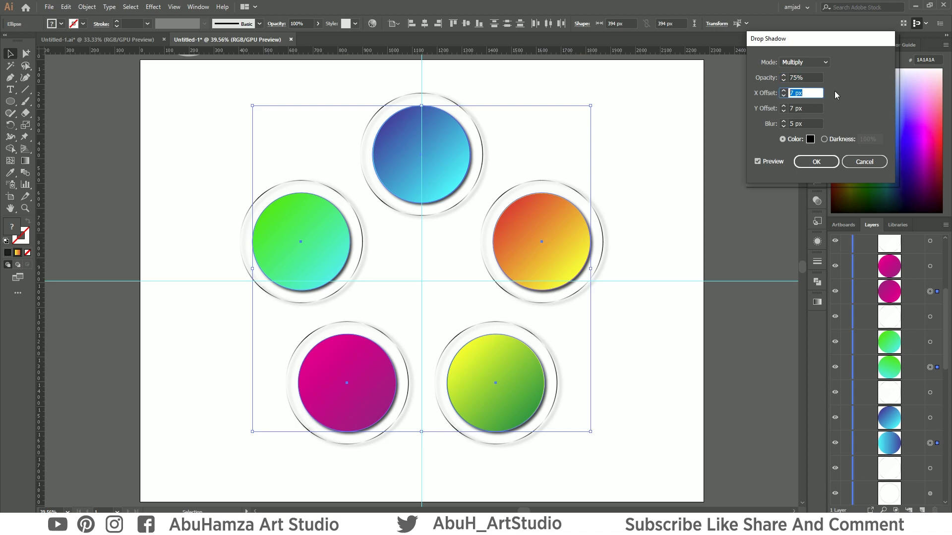
{"action": "left_click", "coordinate": [812, 107]}
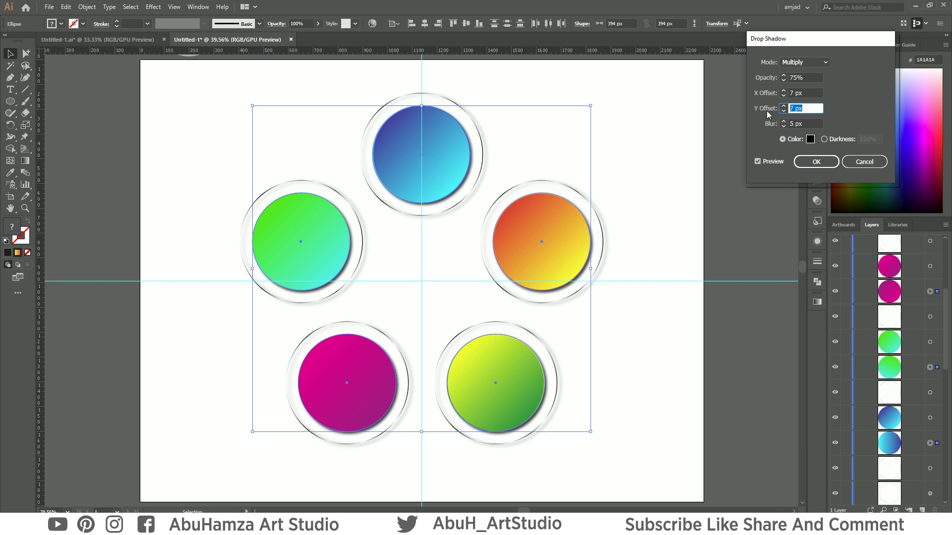
{"action": "left_click", "coordinate": [814, 123]}
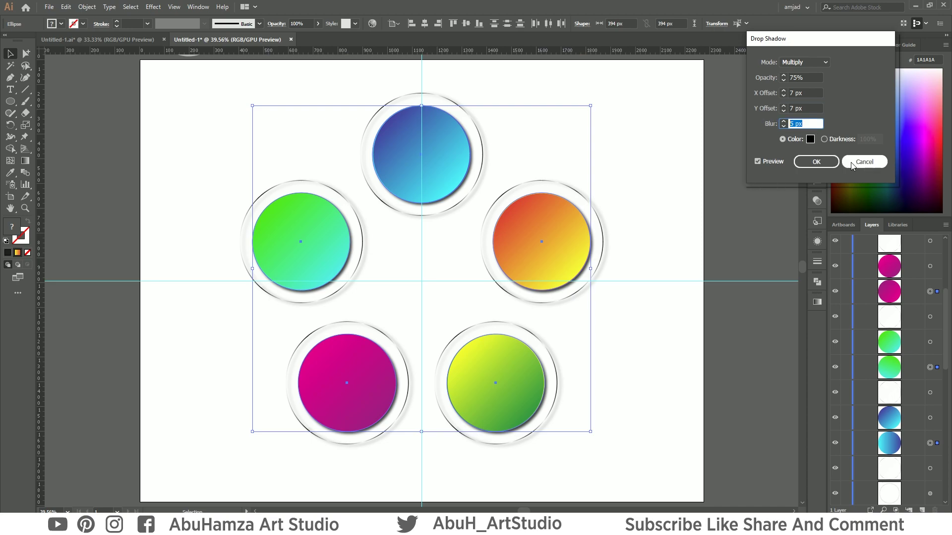
{"action": "left_click", "coordinate": [818, 162]}
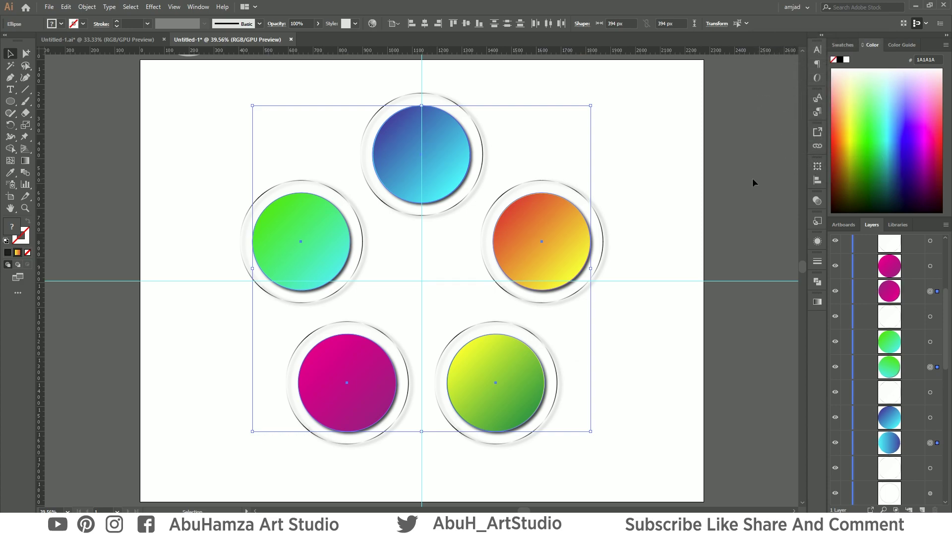
- Draw a large circle centred on the guide crossing with the Ellipse tool
{"action": "left_click", "coordinate": [675, 157]}
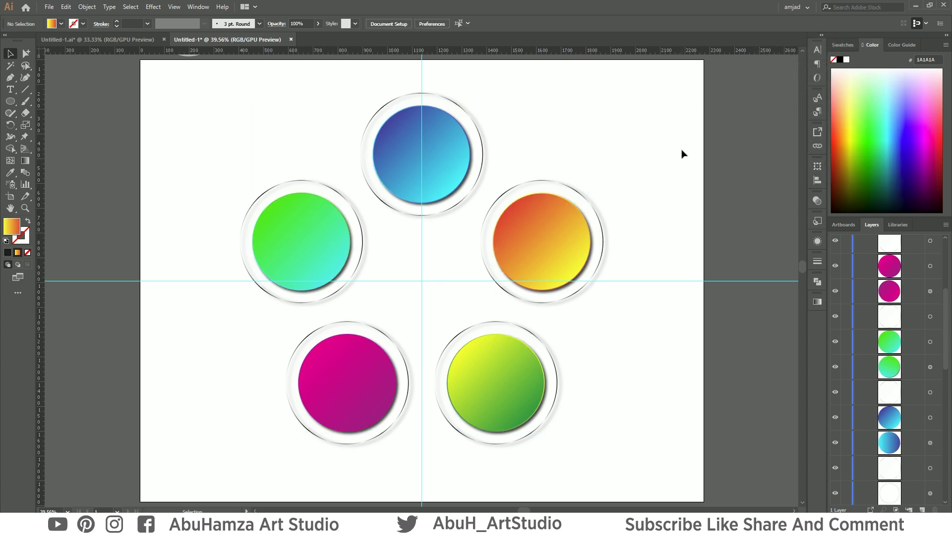
{"action": "left_click", "coordinate": [10, 101]}
{"action": "right_click", "coordinate": [10, 103]}
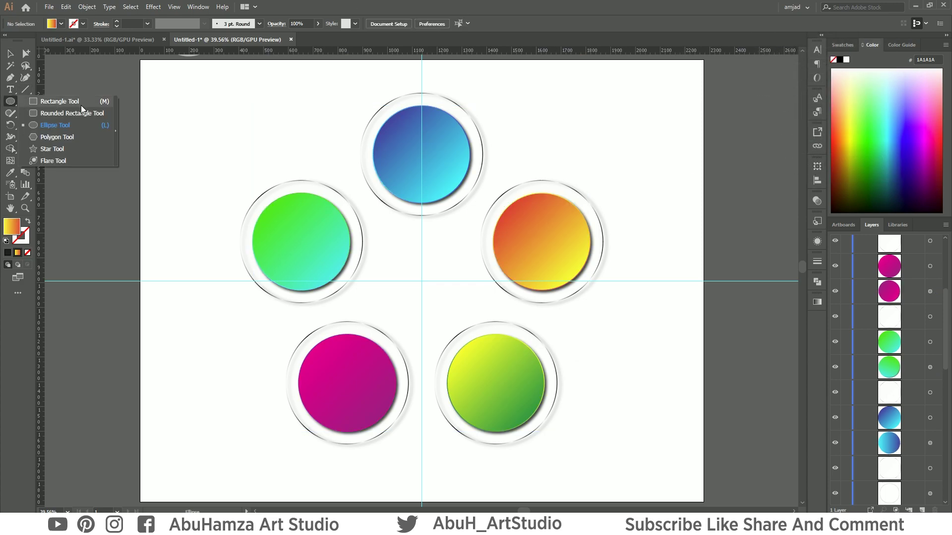
{"action": "left_click", "coordinate": [70, 131]}
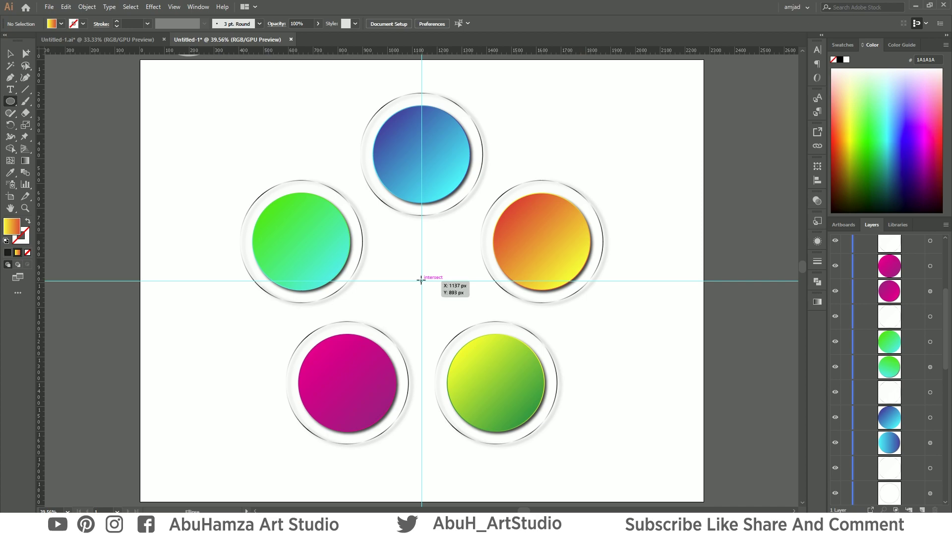
{"action": "left_click_drag", "start_coordinate": [421, 280], "coordinate": [511, 421]}
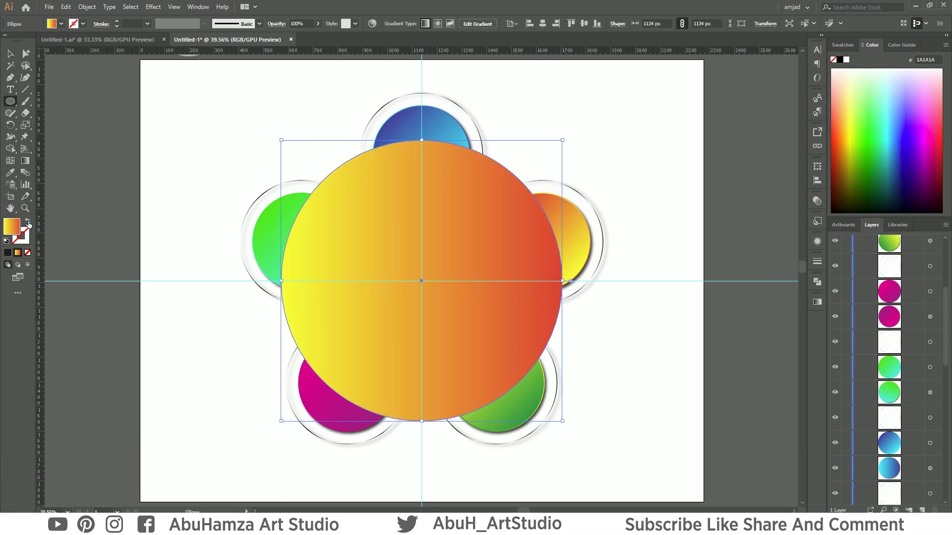
- Give the circle no fill and a black 80 pt stroke
{"action": "left_click", "coordinate": [28, 253]}
{"action": "left_click", "coordinate": [83, 23]}
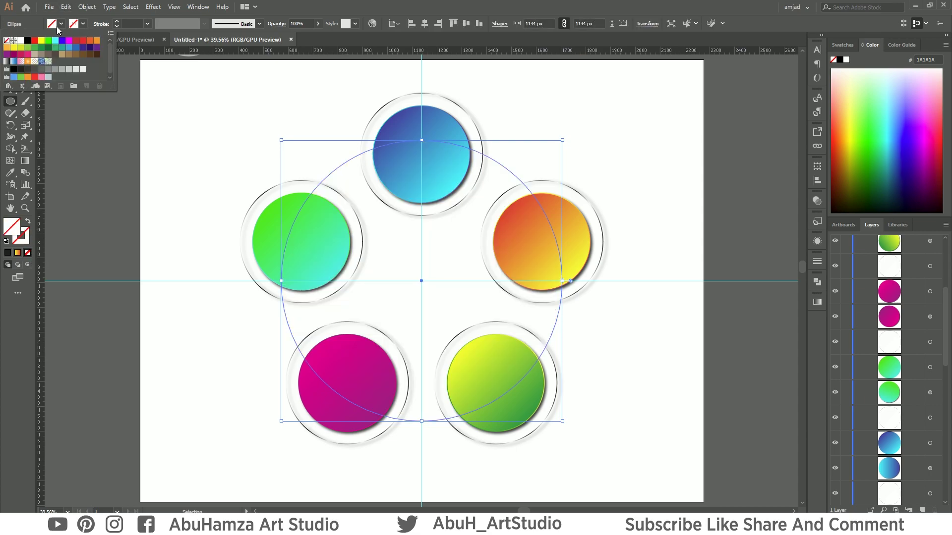
{"action": "left_click", "coordinate": [28, 40]}
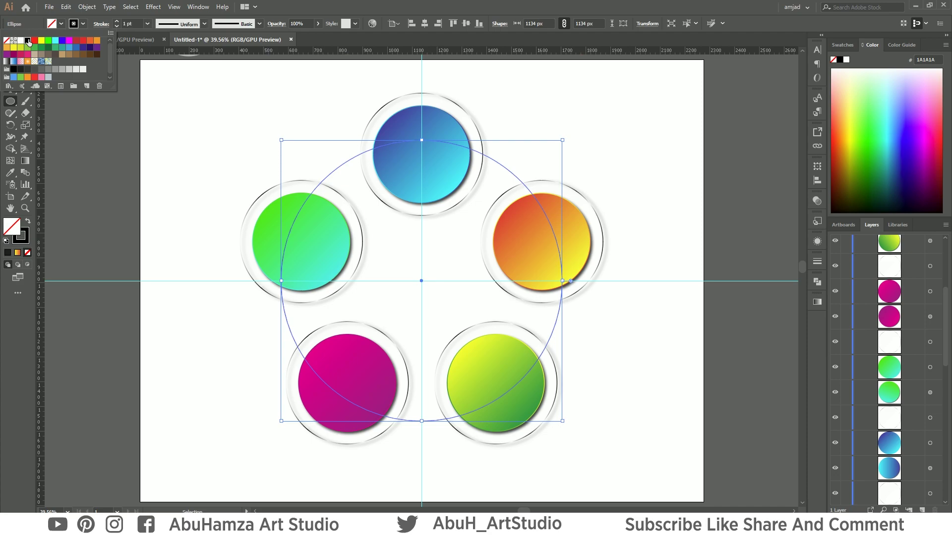
{"action": "left_click", "coordinate": [148, 22]}
{"action": "left_click", "coordinate": [148, 24]}
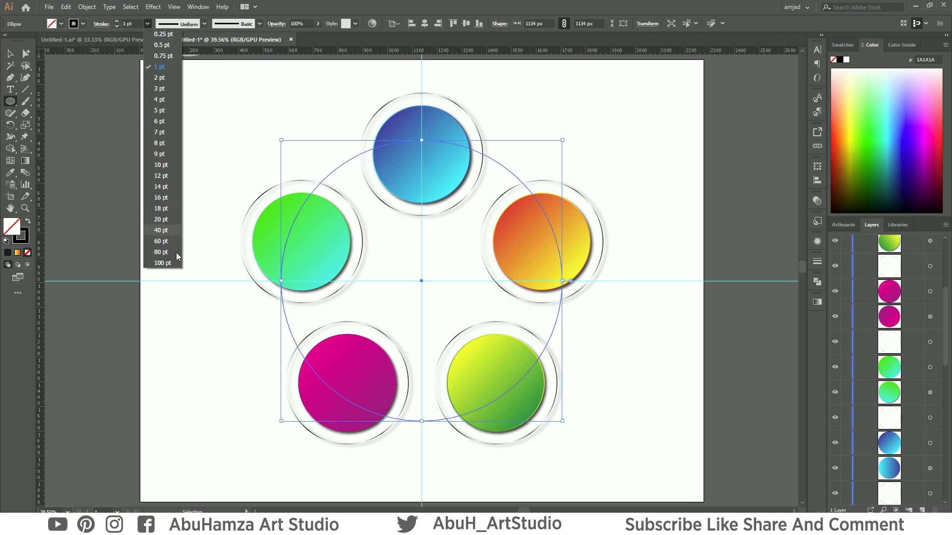
{"action": "left_click", "coordinate": [173, 252]}
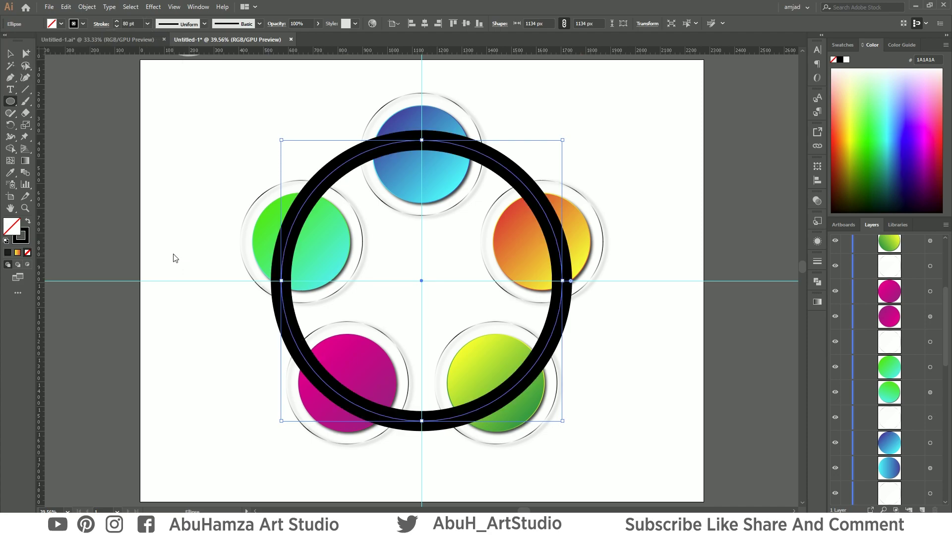
- Expand the ring's stroke into a filled shape via Object > Expand
{"action": "left_click", "coordinate": [87, 8]}
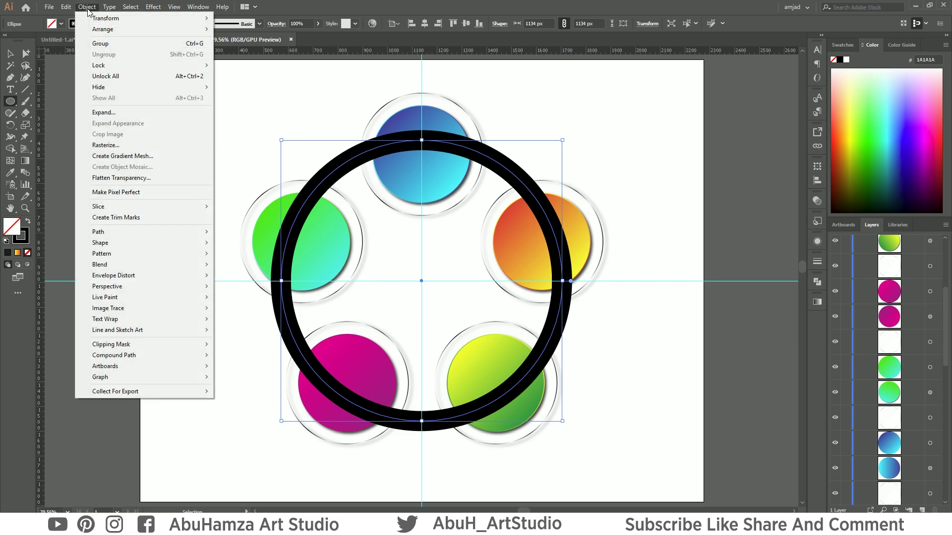
{"action": "left_click", "coordinate": [103, 112]}
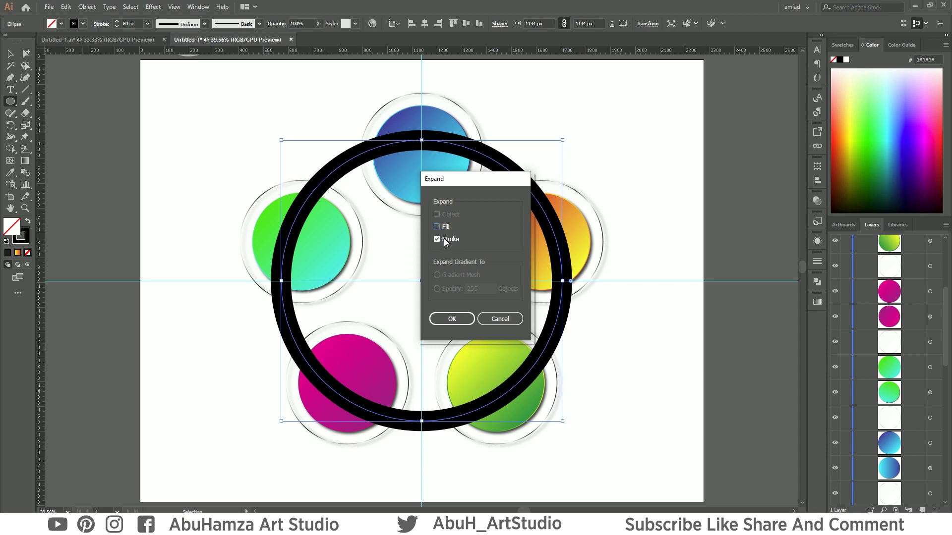
{"action": "left_click", "coordinate": [453, 319]}
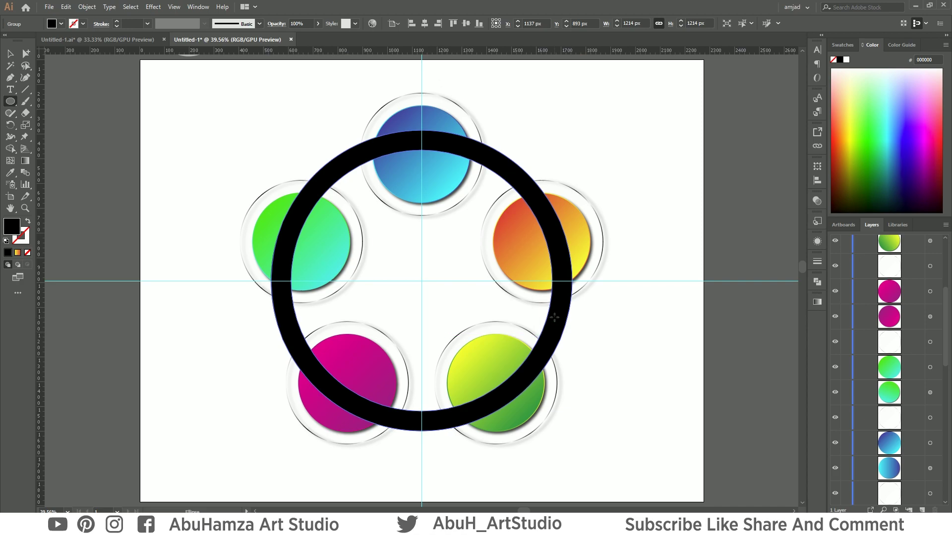
- Draw a vertical line down from the centre with a 1 pt black stroke
{"action": "left_click", "coordinate": [25, 91]}
{"action": "left_click_drag", "start_coordinate": [421, 281], "coordinate": [420, 454]}
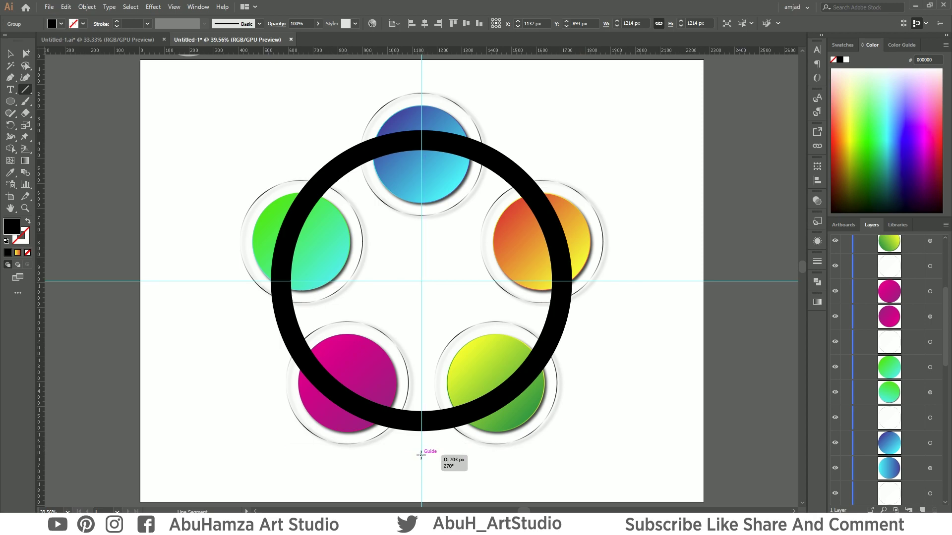
{"action": "left_click", "coordinate": [84, 26]}
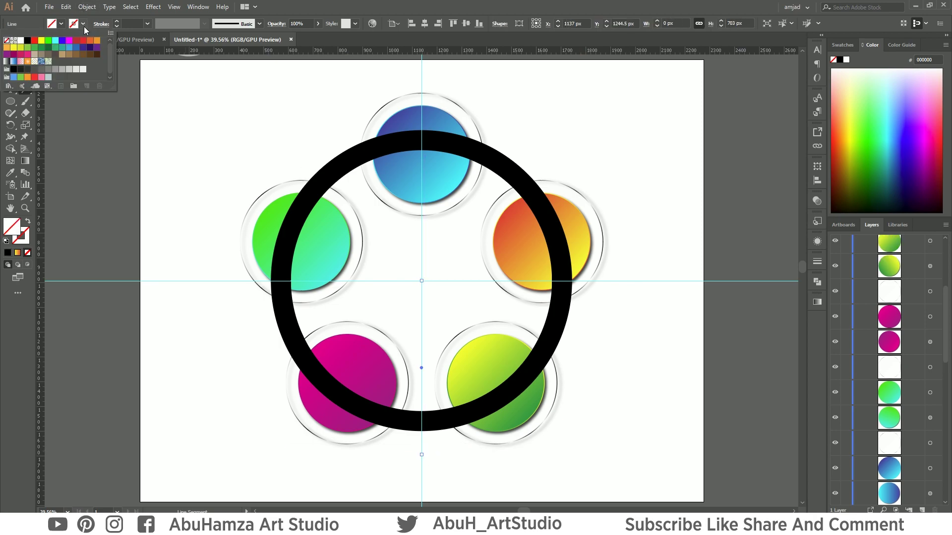
{"action": "left_click", "coordinate": [27, 40]}
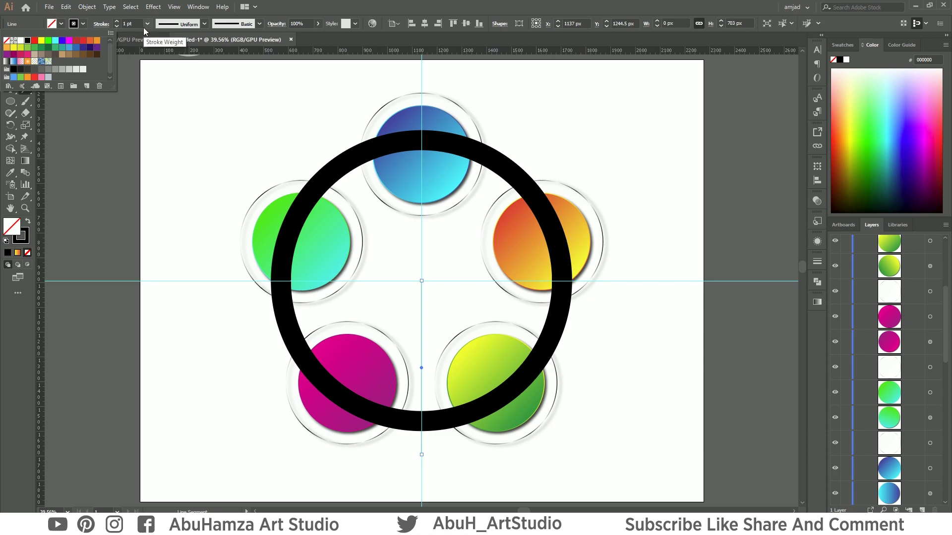
{"action": "key", "text": "Escape"}
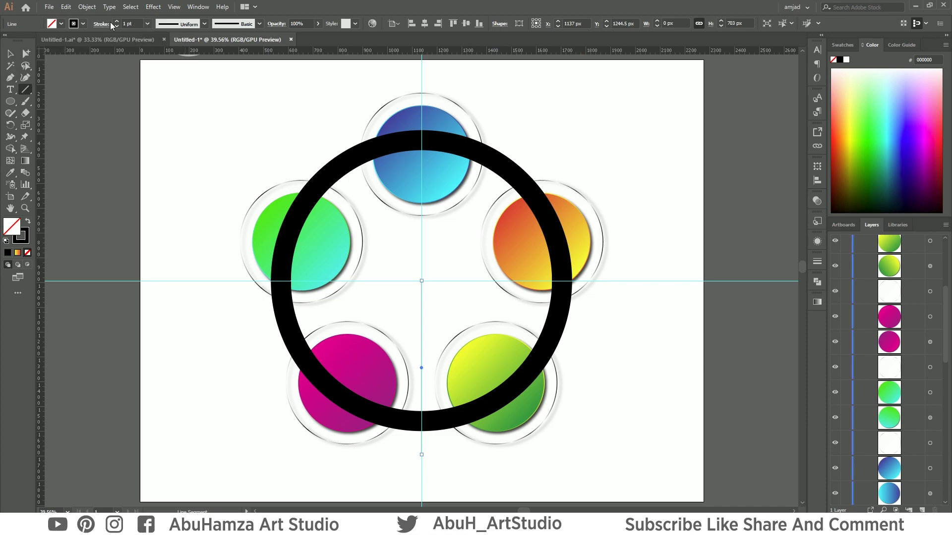
{"action": "left_click", "coordinate": [130, 24]}
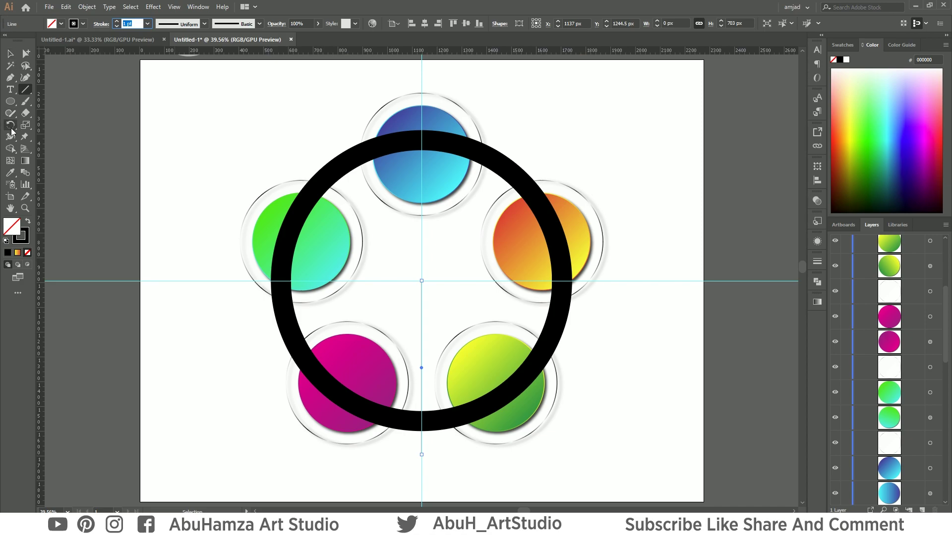
- Rotate copies of the line 72° around the guide crossing to make five spokes
{"action": "left_click_drag", "start_coordinate": [13, 128], "coordinate": [60, 119]}
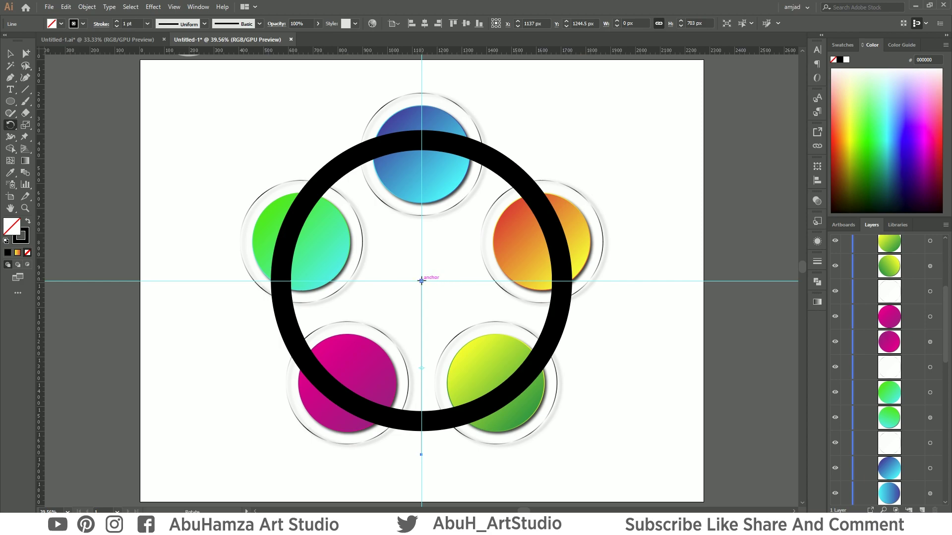
{"action": "left_click", "coordinate": [421, 281], "text": "alt"}
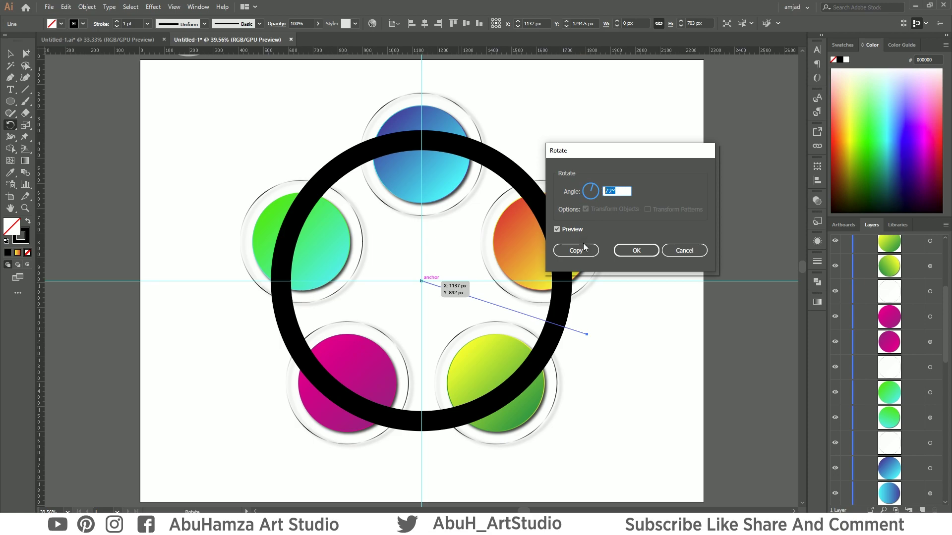
{"action": "left_click", "coordinate": [579, 249]}
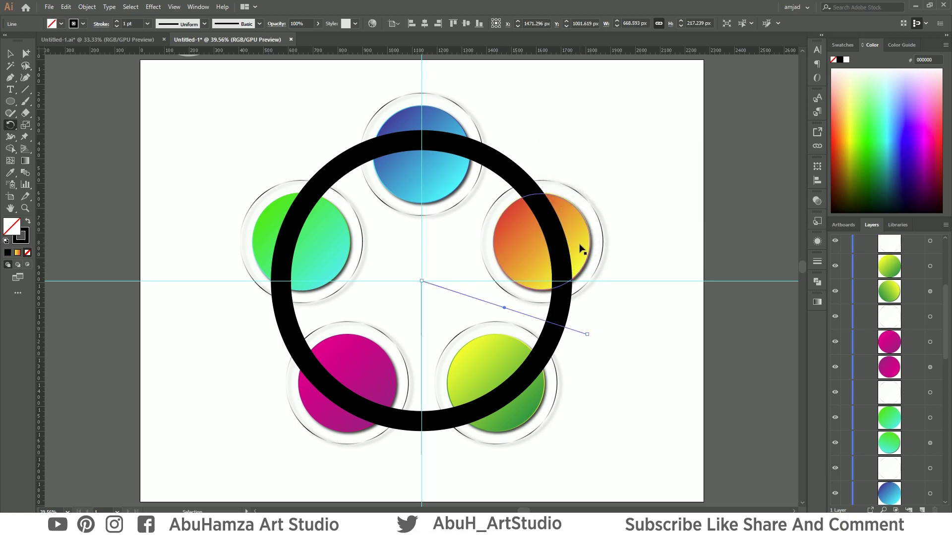
{"action": "key", "text": "ctrl+d"}
{"action": "key", "text": "ctrl+d"}
{"action": "key", "text": "ctrl+d"}
{"action": "key", "text": "ctrl+d"}
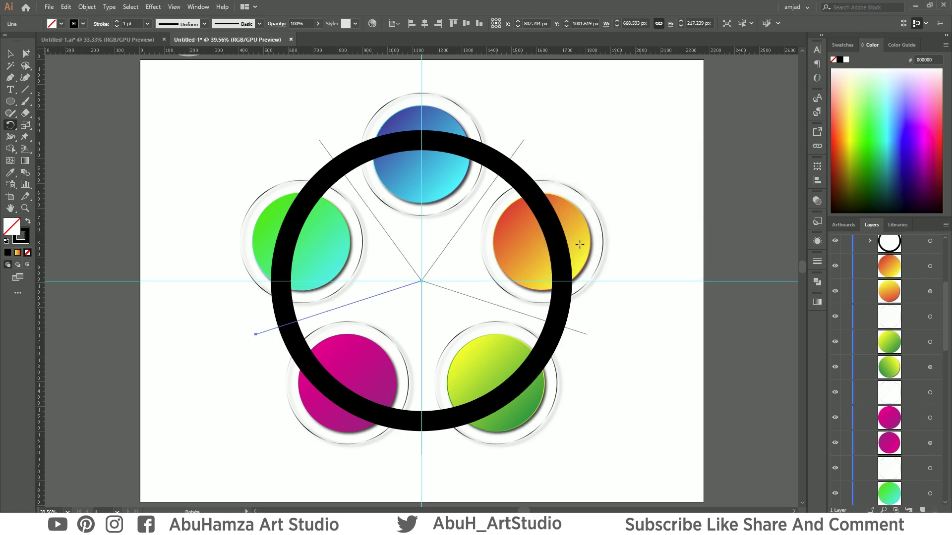
{"action": "key", "text": "v"}
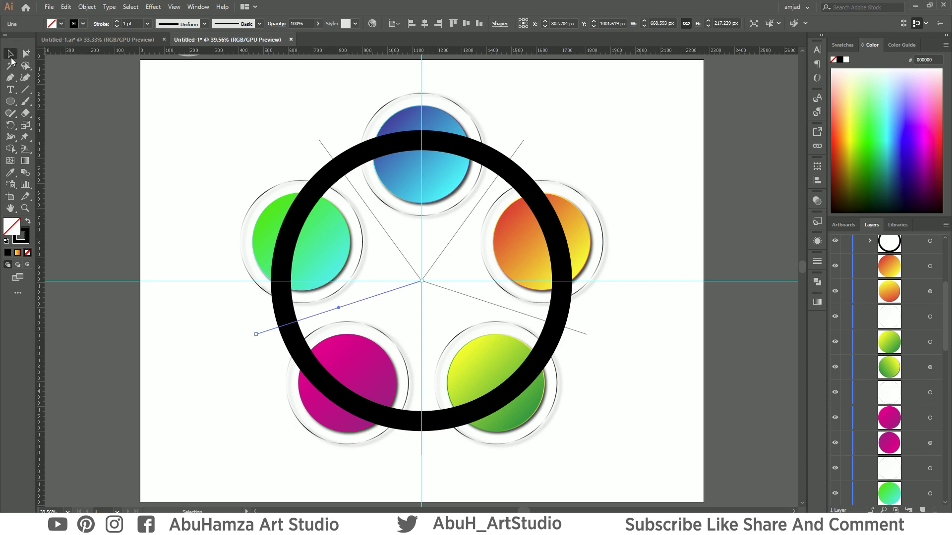
{"action": "left_click_drag", "start_coordinate": [453, 271], "coordinate": [392, 313]}
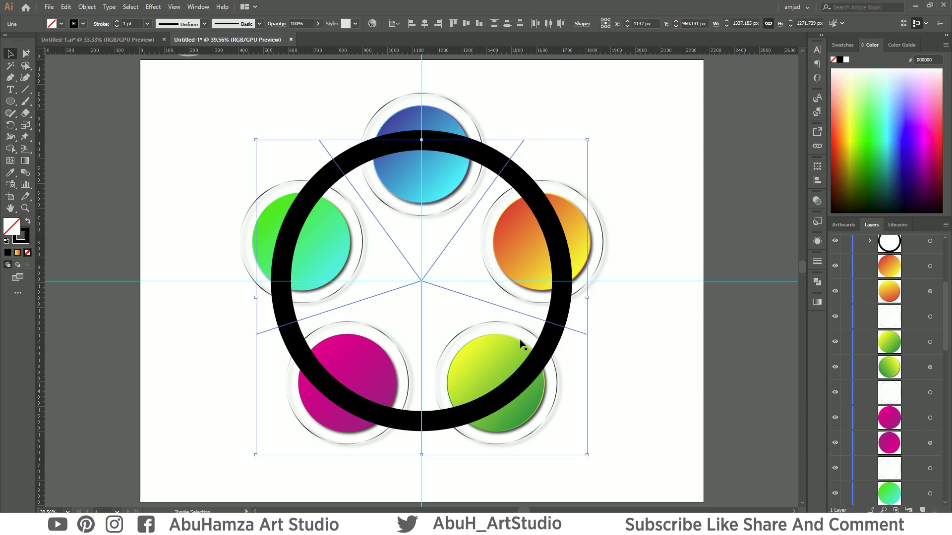
- Divide the black ring along the spoke lines and ungroup the resulting pieces
{"action": "left_click", "coordinate": [518, 184], "text": "shift"}
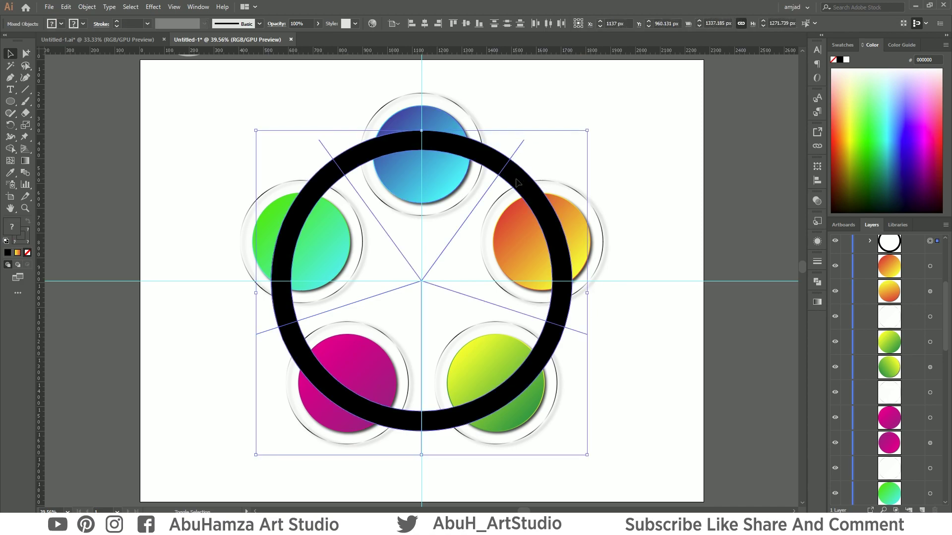
{"action": "left_click", "coordinate": [816, 282]}
{"action": "left_click", "coordinate": [704, 330]}
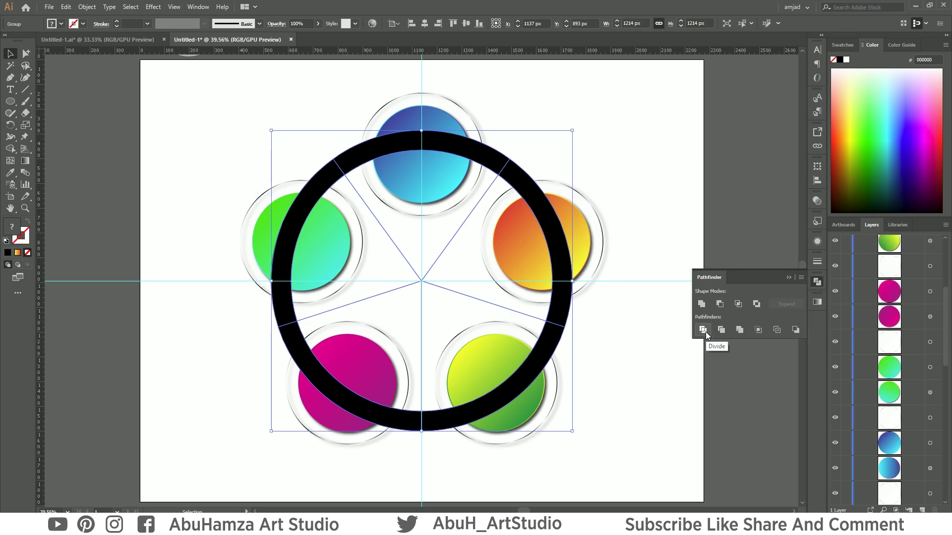
{"action": "right_click", "coordinate": [421, 272]}
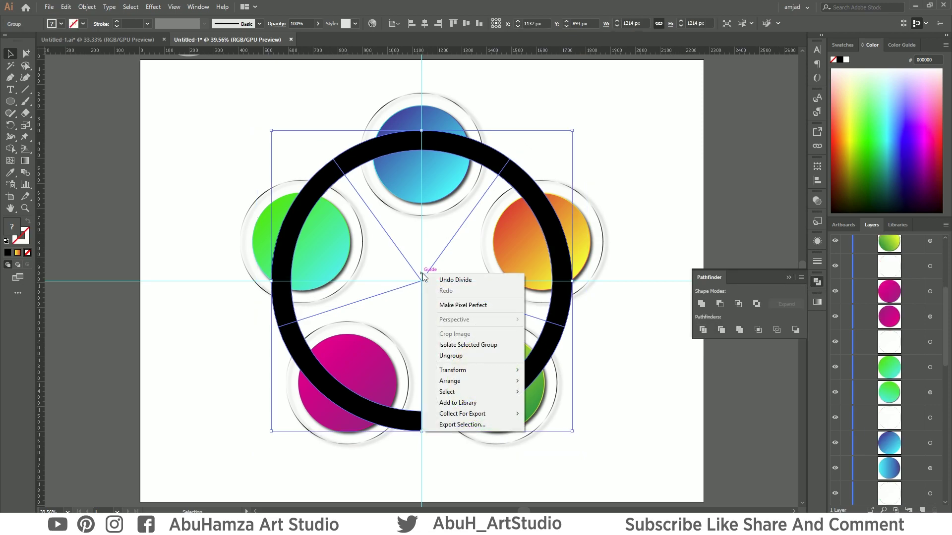
{"action": "left_click", "coordinate": [467, 353]}
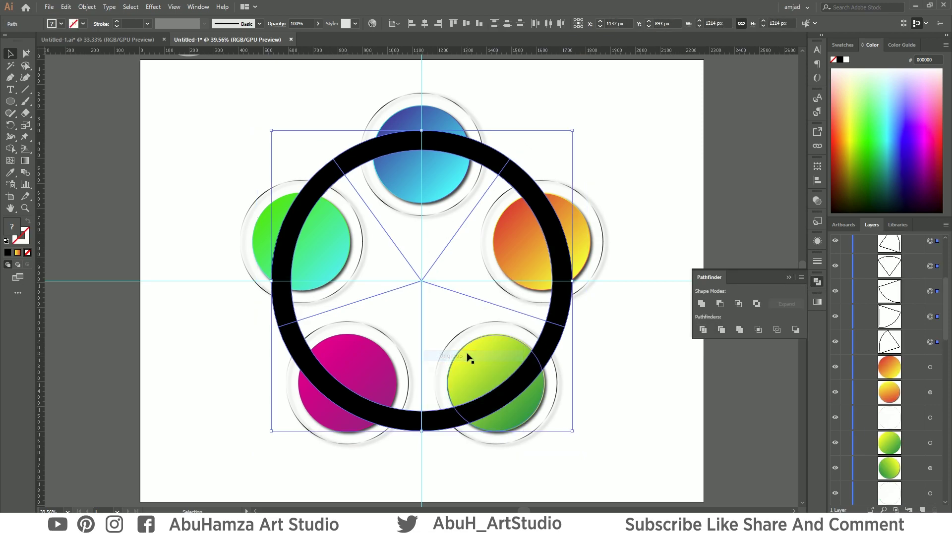
{"action": "left_click", "coordinate": [788, 278]}
- Delete the five pie-wedge pieces inside the ring
{"action": "left_click", "coordinate": [457, 272]}
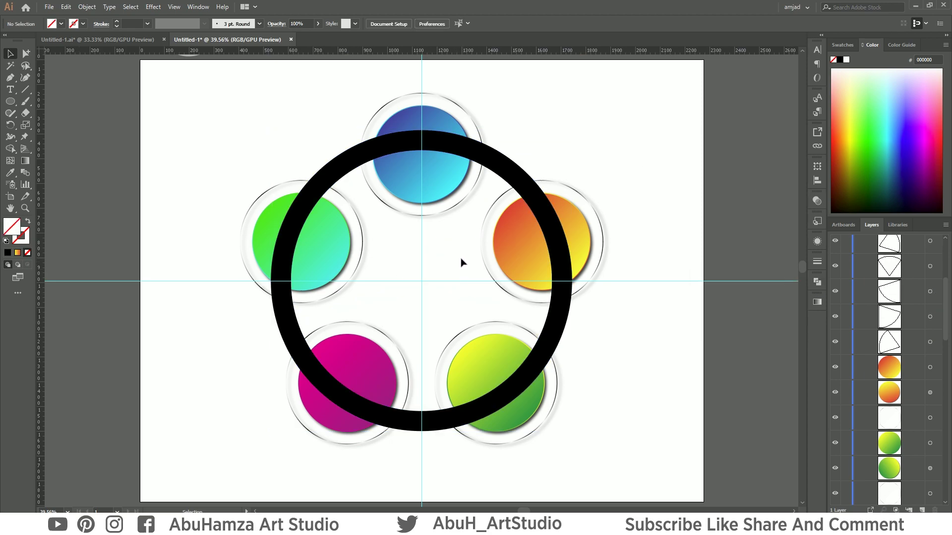
{"action": "left_click_drag", "start_coordinate": [461, 262], "coordinate": [395, 309]}
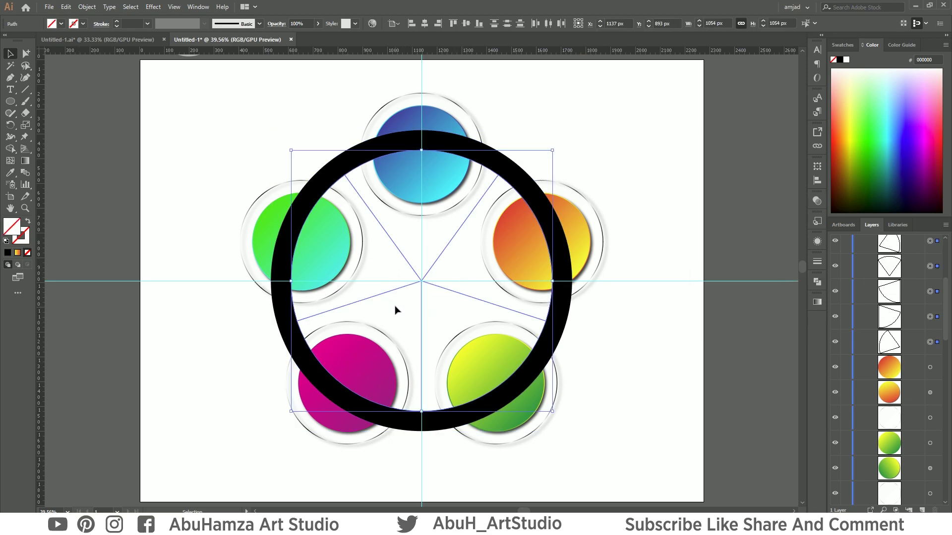
{"action": "key", "text": "Delete"}
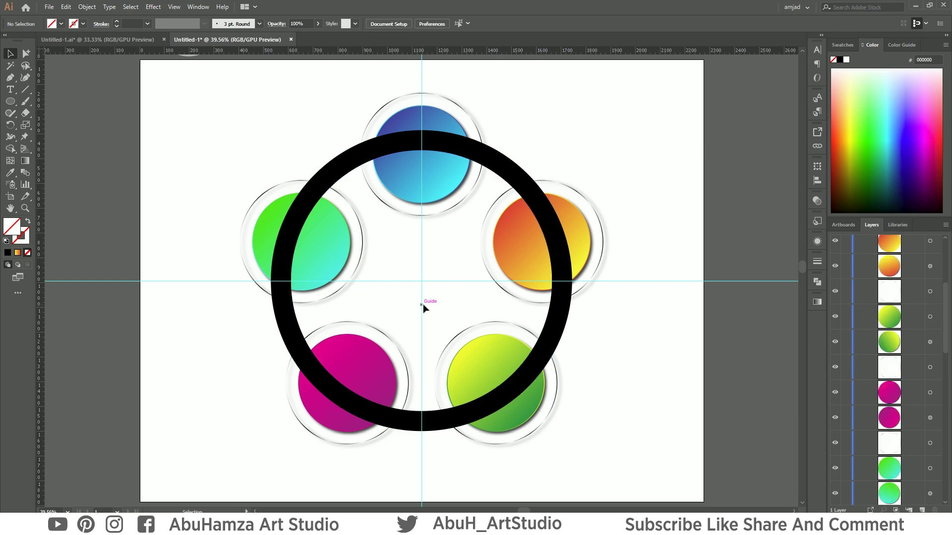
- Send the three black ring pieces behind the five gradient circles
{"action": "left_click", "coordinate": [327, 179]}
{"action": "left_click", "coordinate": [556, 199], "text": "shift"}
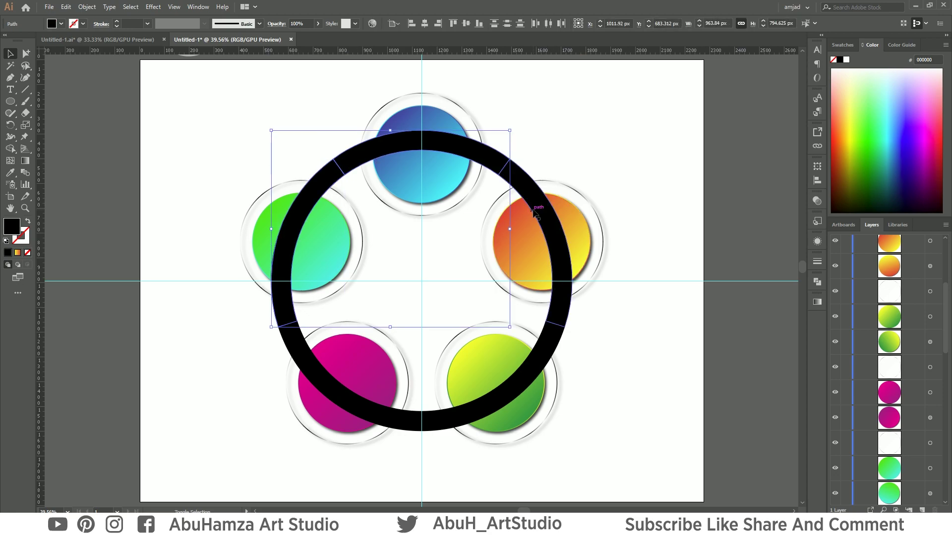
{"action": "left_click", "coordinate": [513, 391], "text": "shift"}
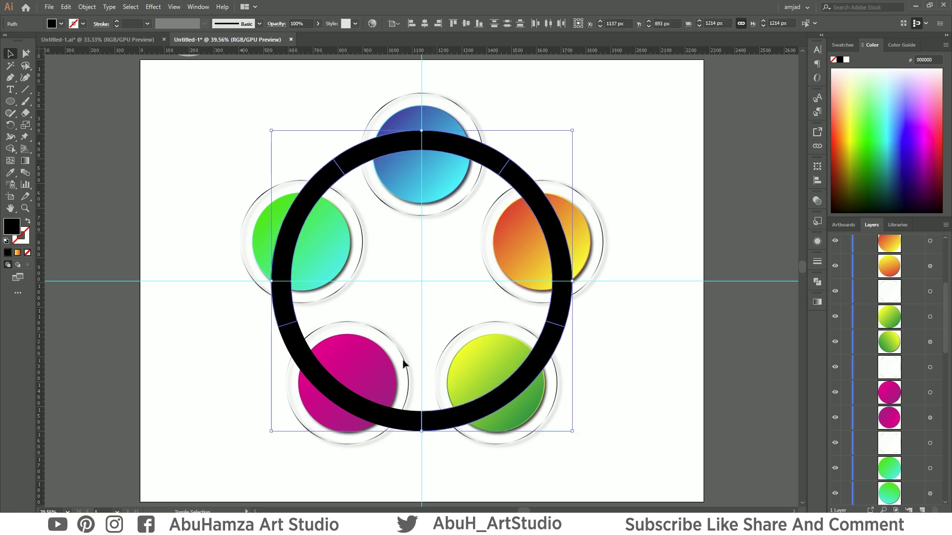
{"action": "right_click", "coordinate": [345, 407]}
{"action": "mouse_move", "coordinate": [372, 354]}
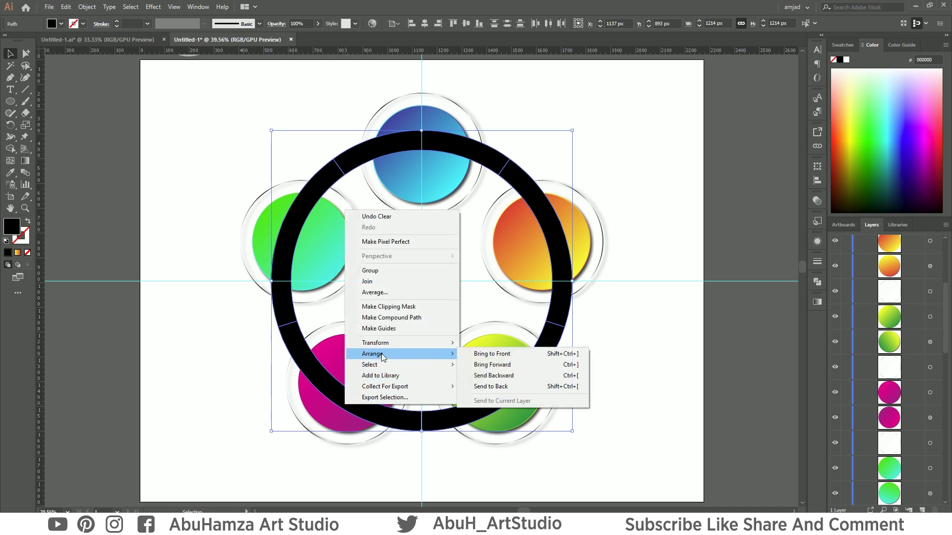
{"action": "left_click", "coordinate": [512, 392]}
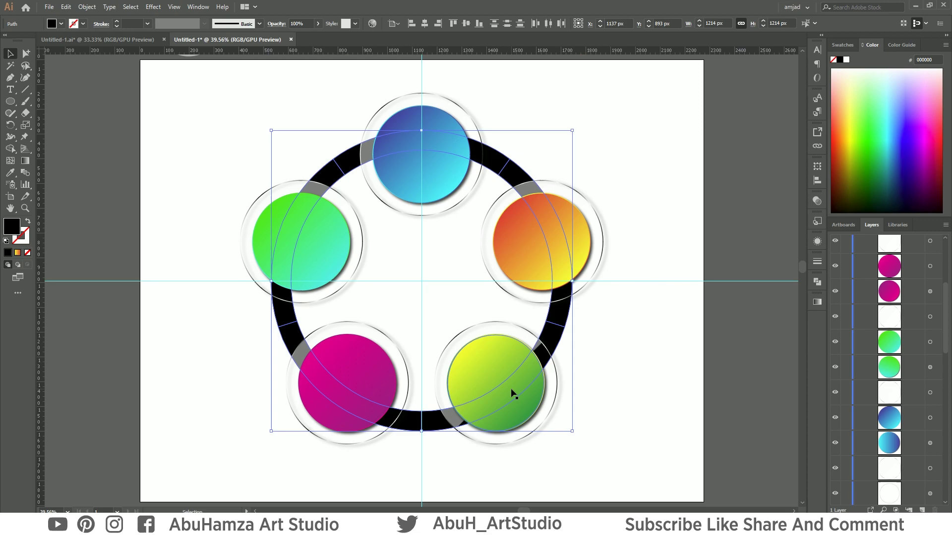
{"action": "left_click", "coordinate": [680, 382]}
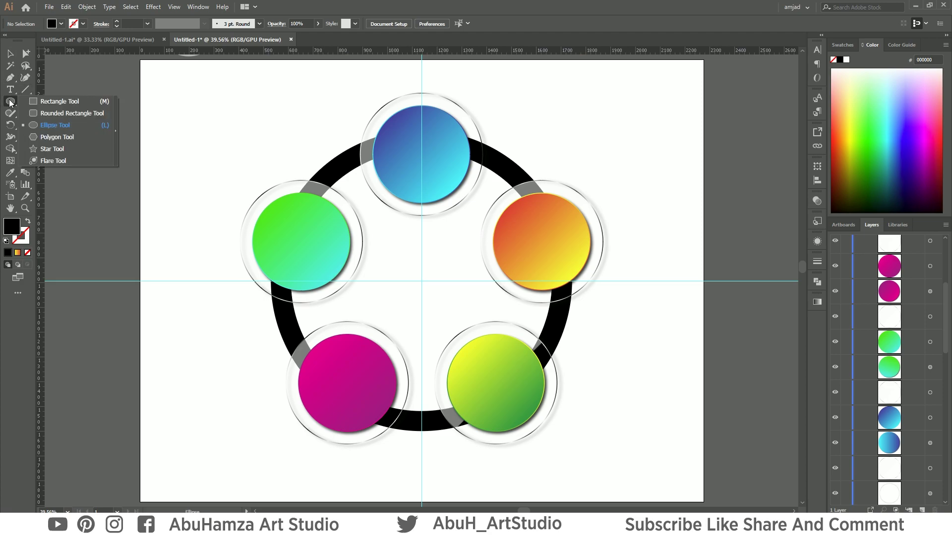
- Draw an 80 px bright green dot centred on the bottom of the black ring
{"action": "left_click_drag", "start_coordinate": [10, 102], "coordinate": [72, 126]}
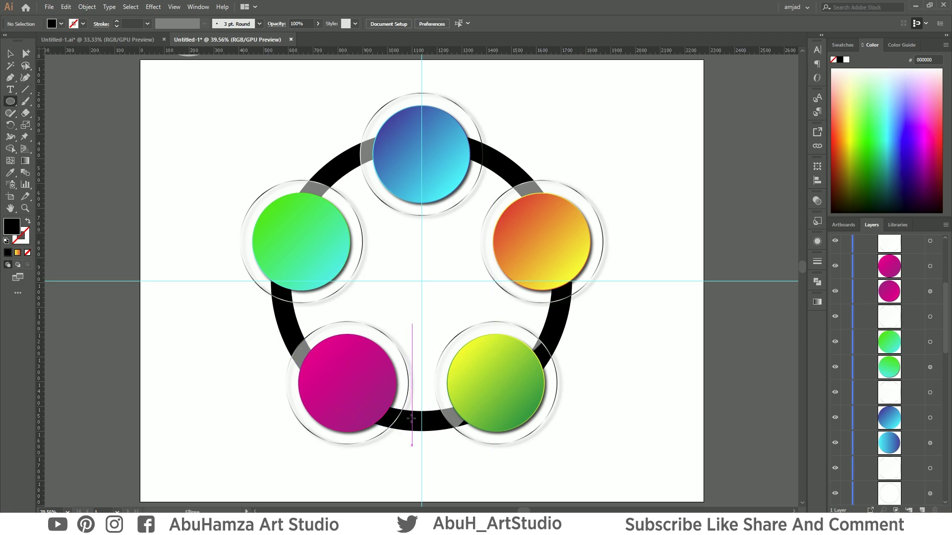
{"action": "key", "text": "z"}
{"action": "mouse_move", "coordinate": [419, 420]}
{"action": "left_mouse_down"}
{"action": "mouse_move", "coordinate": [561, 485]}
{"action": "mouse_move", "coordinate": [632, 494]}
{"action": "left_mouse_up"}
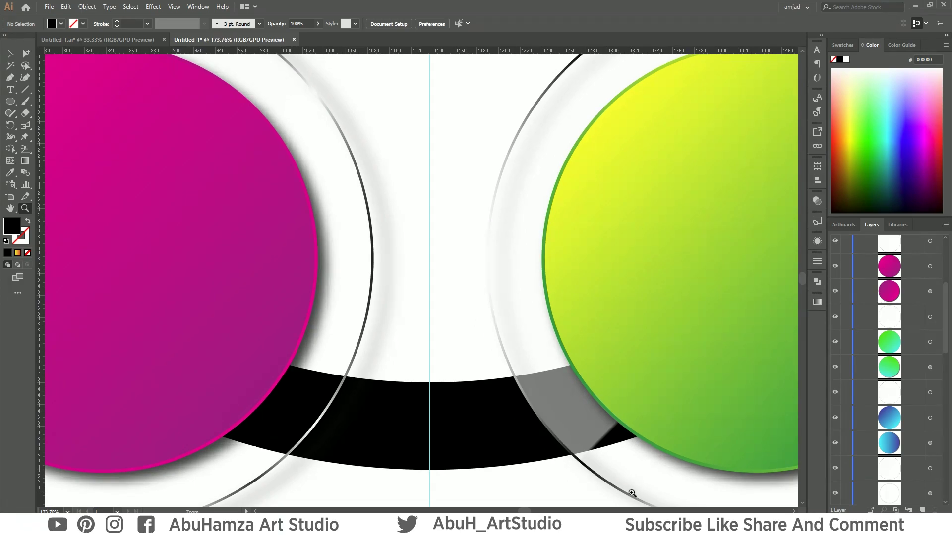
{"action": "left_click", "coordinate": [10, 101]}
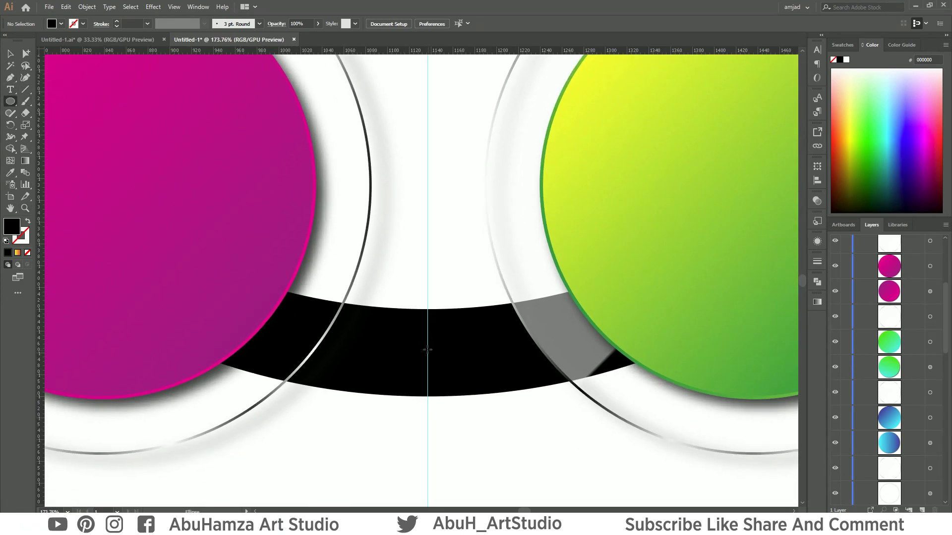
{"action": "left_click_drag", "start_coordinate": [427, 353], "coordinate": [462, 396]}
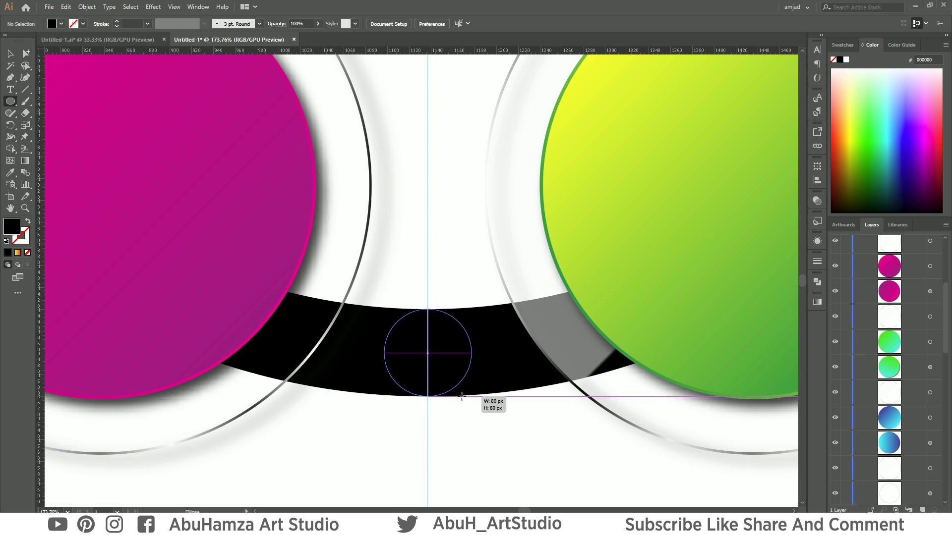
{"action": "left_click_drag", "start_coordinate": [461, 397], "coordinate": [461, 397]}
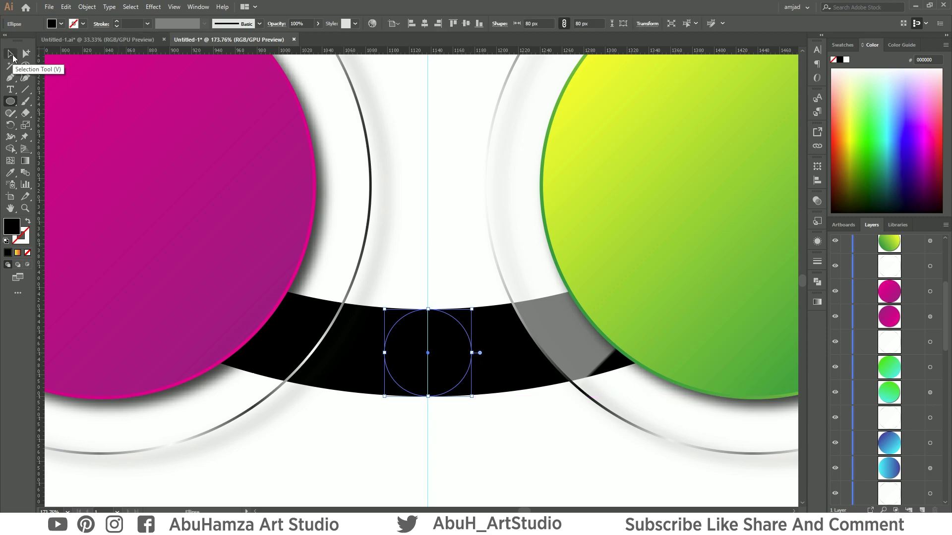
{"action": "left_click", "coordinate": [875, 129]}
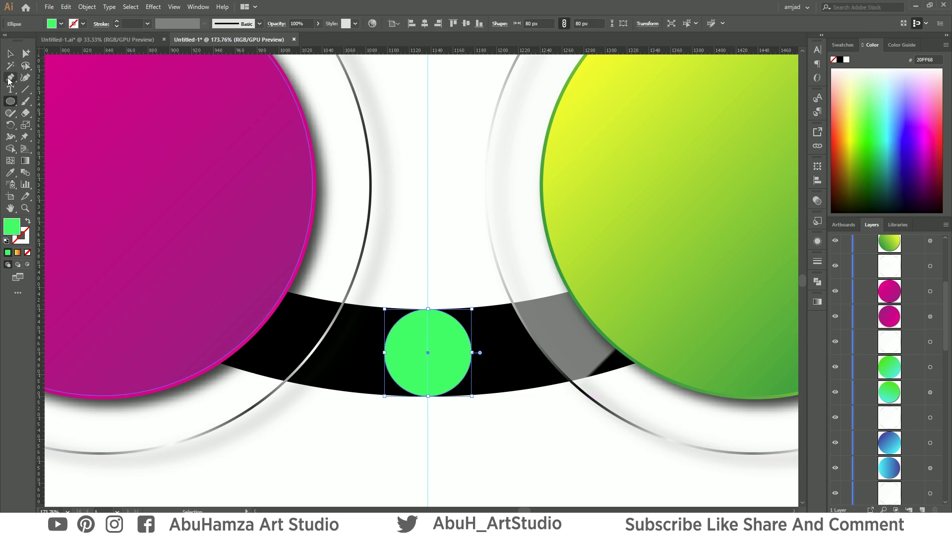
{"action": "key", "text": "v"}
{"action": "left_click", "coordinate": [429, 208]}
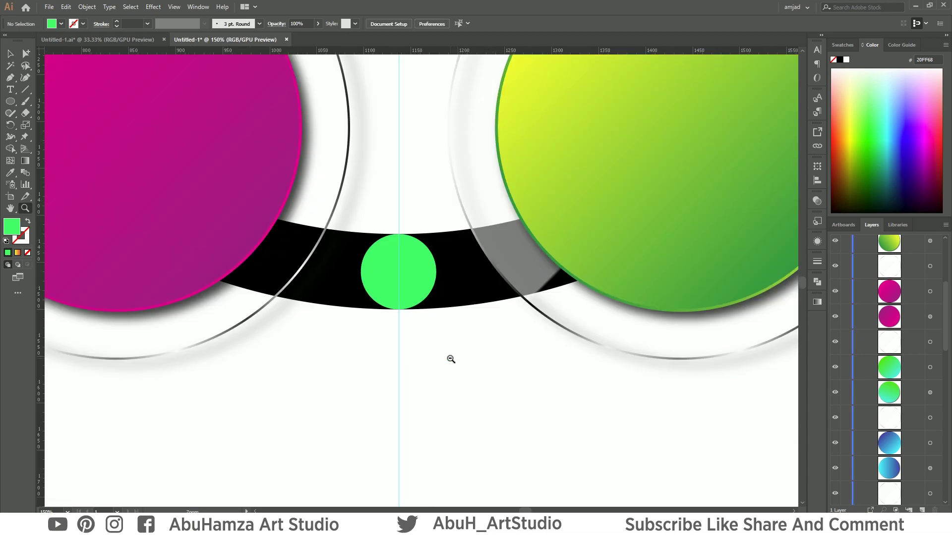
{"action": "left_click", "coordinate": [450, 357], "text": "ctrl+alt"}
{"action": "key", "text": "ctrl+0"}
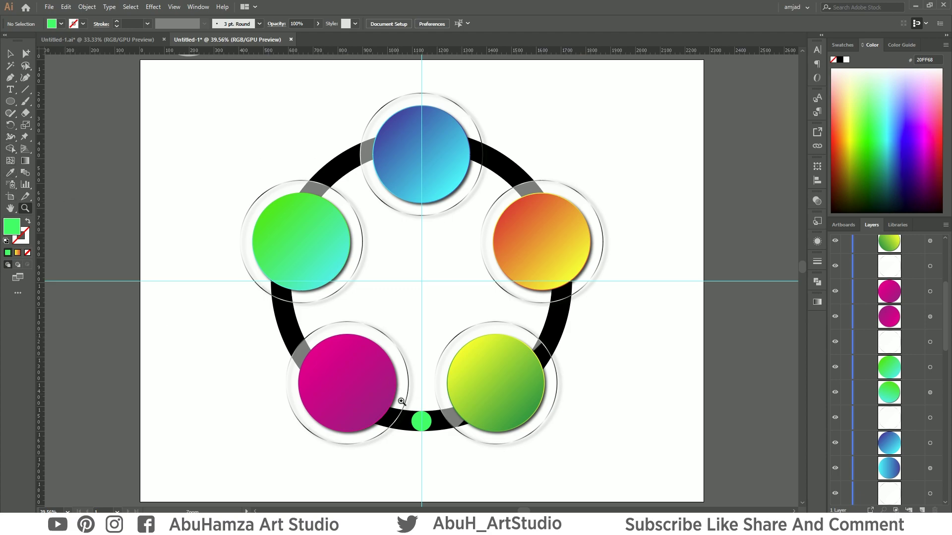
- Rotate-copy the green dot by 72° around the ring centre, repeating to fill the ring
{"action": "key", "text": "v"}
{"action": "left_click", "coordinate": [429, 425]}
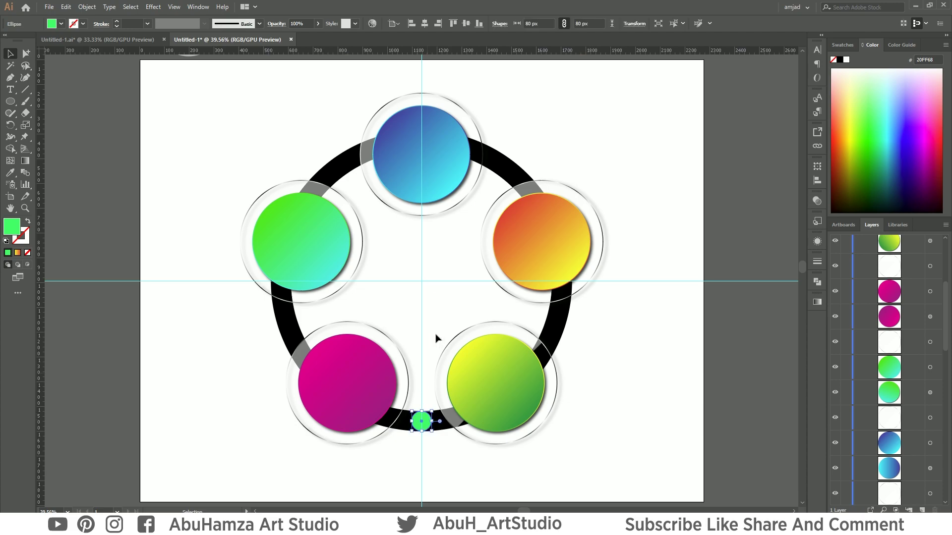
{"action": "left_click", "coordinate": [10, 125]}
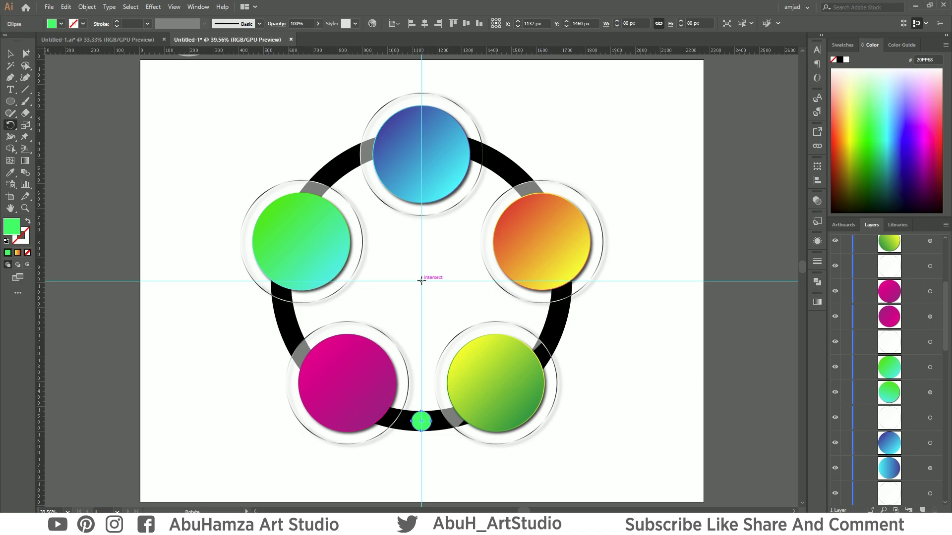
{"action": "left_click", "coordinate": [421, 281], "text": "alt"}
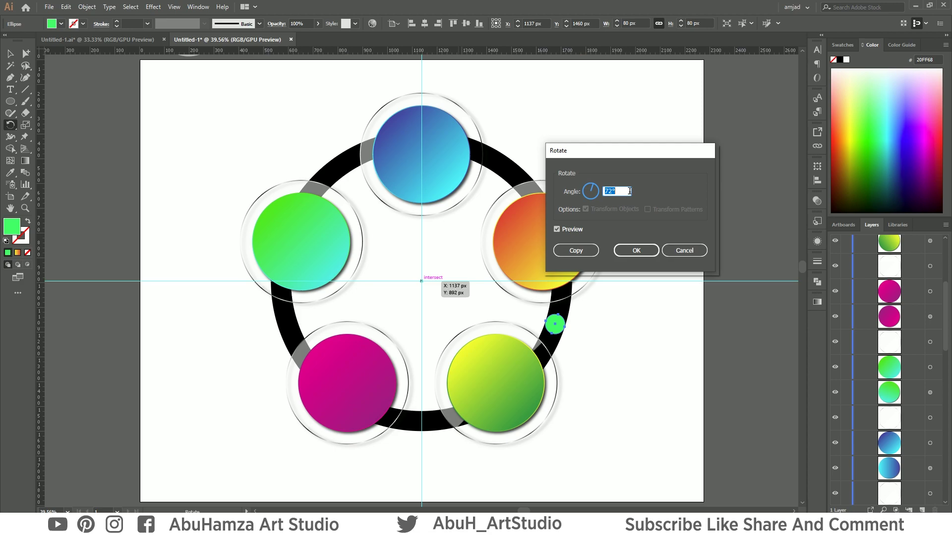
{"action": "left_click", "coordinate": [575, 251]}
{"action": "key", "text": "ctrl+d"}
{"action": "key", "text": "ctrl+d"}
{"action": "key", "text": "ctrl+d"}
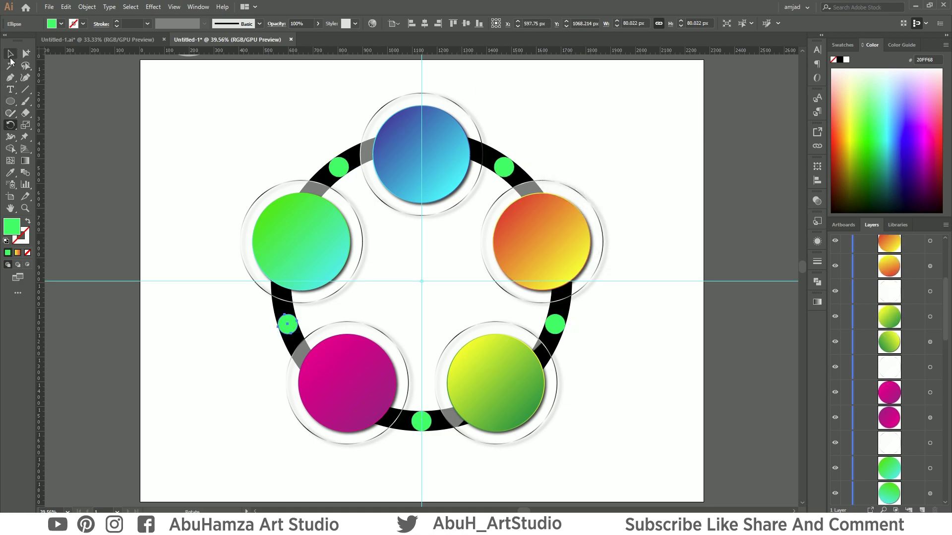
- Select the bottom green dot together with the lower-right ring section
{"action": "key", "text": "v"}
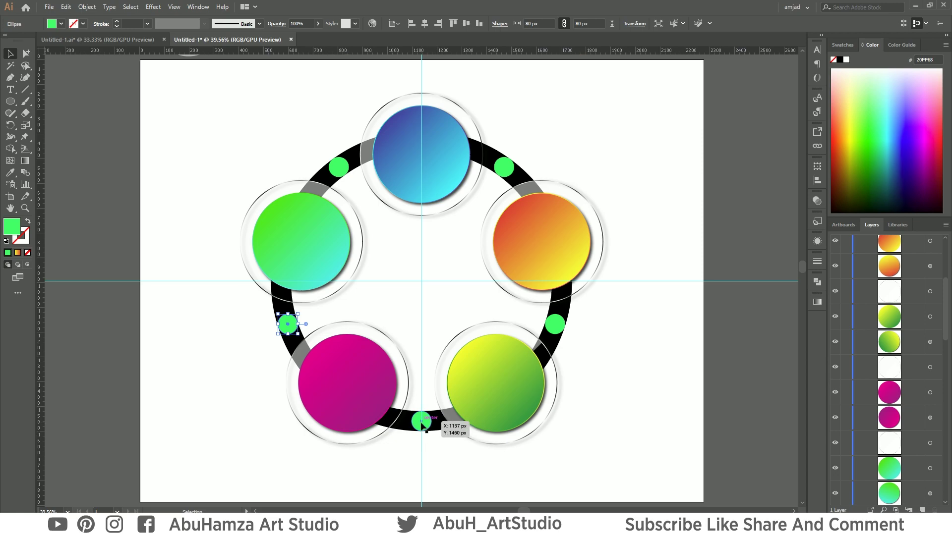
{"action": "left_click_drag", "start_coordinate": [422, 421], "coordinate": [422, 423]}
{"action": "left_click", "coordinate": [446, 431], "text": "shift"}
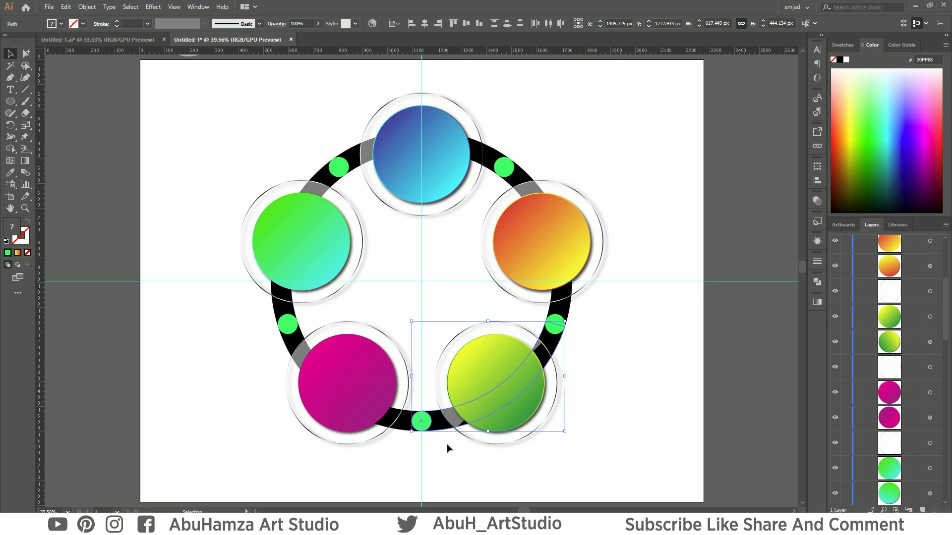
- Apply the yellow-green, orange and blue circle gradients to their adjacent ring sections and dots
{"action": "key", "text": "i"}
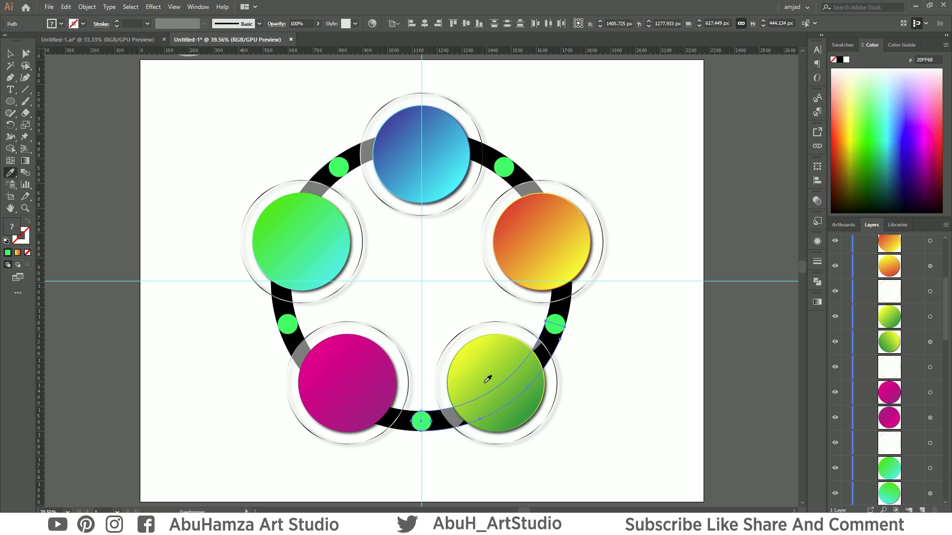
{"action": "left_click", "coordinate": [493, 361]}
{"action": "key", "text": "v"}
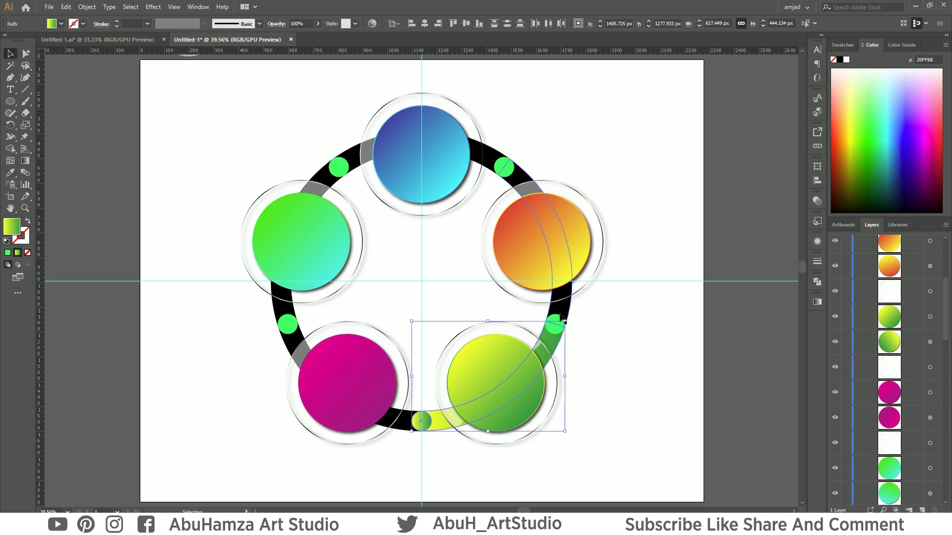
{"action": "left_click", "coordinate": [568, 308]}
{"action": "left_click", "coordinate": [565, 248], "text": "shift"}
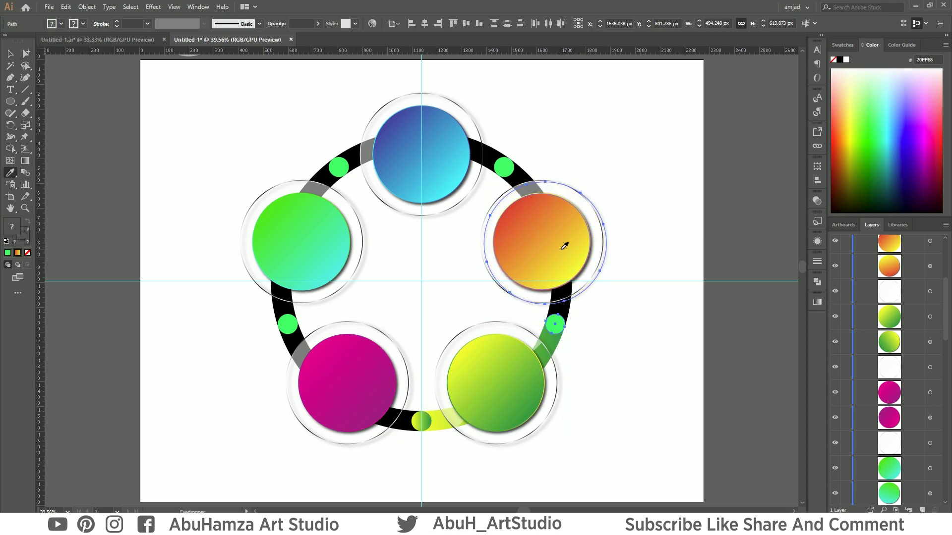
{"action": "left_click", "coordinate": [559, 331], "text": "shift"}
{"action": "key", "text": "i"}
{"action": "left_click", "coordinate": [525, 228]}
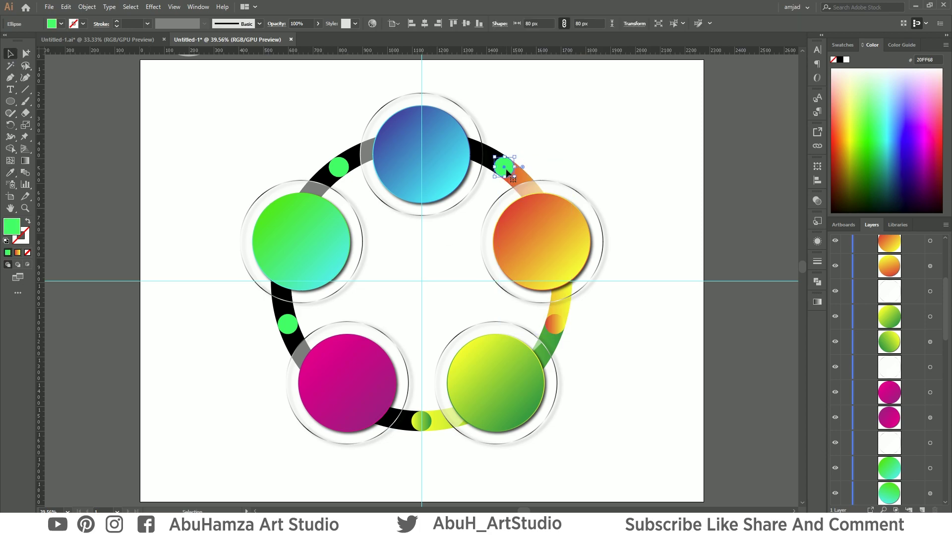
{"action": "left_click", "coordinate": [436, 149]}
- Apply the green and magenta circle gradients to the upper-left and bottom-left ring sections
{"action": "key", "text": "v"}
{"action": "left_click", "coordinate": [322, 171]}
{"action": "key", "text": "i"}
{"action": "left_click", "coordinate": [297, 237]}
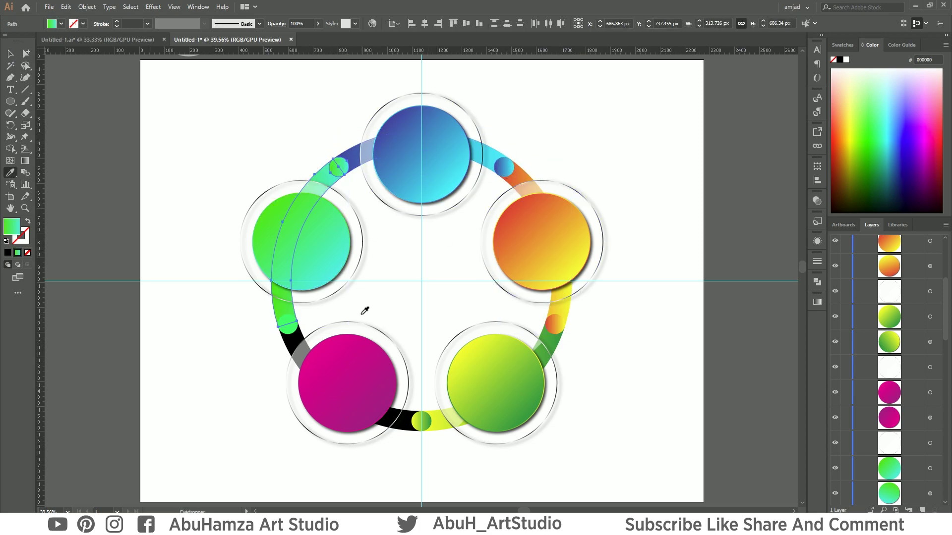
{"action": "key", "text": "v"}
{"action": "left_click", "coordinate": [392, 421]}
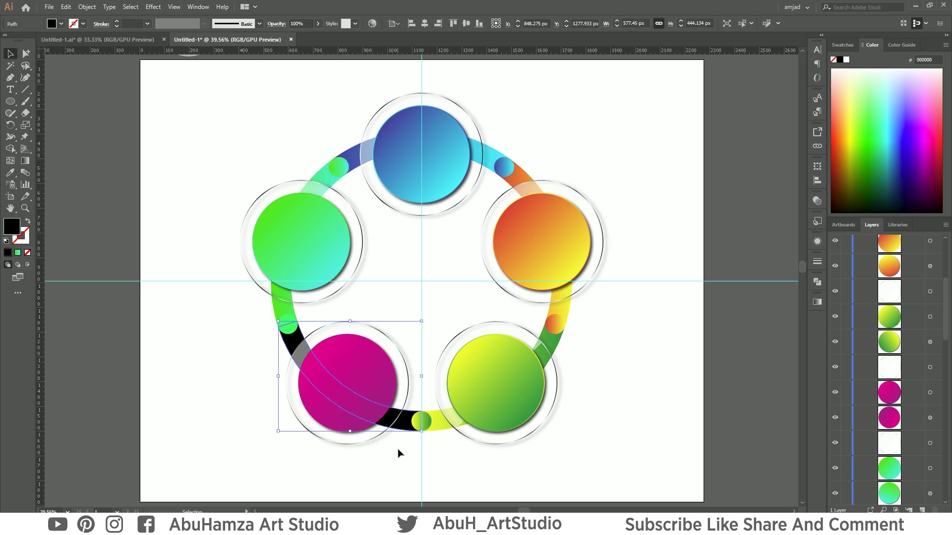
{"action": "key", "text": "i"}
{"action": "left_click", "coordinate": [347, 381]}
{"action": "key", "text": "v"}
{"action": "left_click", "coordinate": [233, 132]}
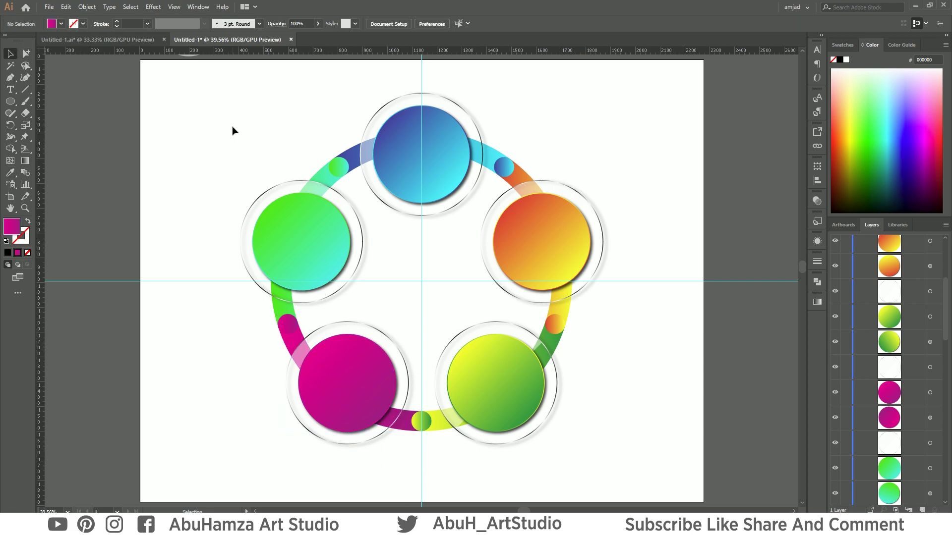
- Draw a large magenta circle at the ring centre and drag a copy beside the ring
{"action": "mouse_move", "coordinate": [10, 101]}
{"action": "left_mouse_down"}
{"action": "mouse_move", "coordinate": [69, 101]}
{"action": "mouse_move", "coordinate": [70, 125]}
{"action": "left_mouse_up"}
{"action": "left_click_drag", "start_coordinate": [421, 281], "coordinate": [456, 335]}
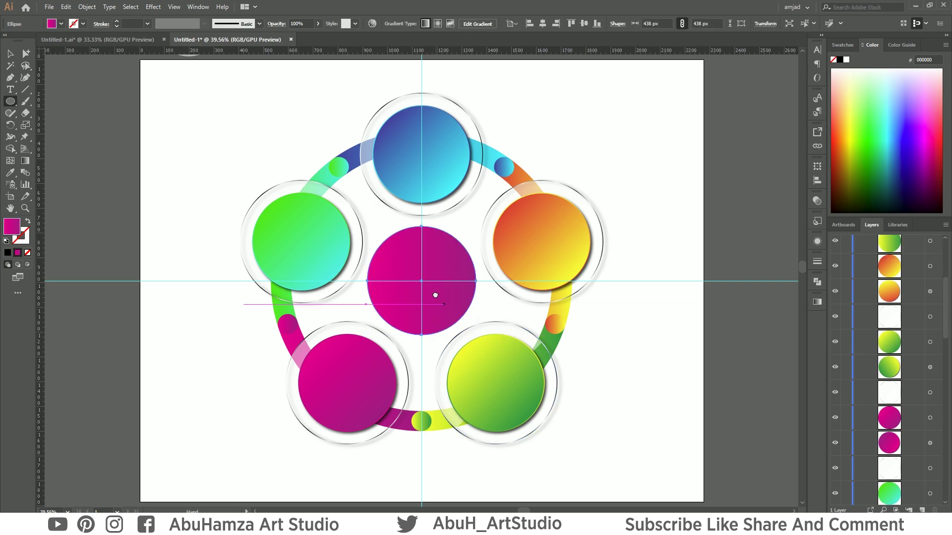
{"action": "mouse_move", "coordinate": [440, 296]}
{"action": "left_mouse_down"}
{"action": "mouse_move", "coordinate": [392, 293]}
{"action": "mouse_move", "coordinate": [396, 236]}
{"action": "mouse_move", "coordinate": [613, 334]}
{"action": "mouse_move", "coordinate": [608, 327]}
{"action": "left_mouse_up"}
{"action": "key", "text": "v"}
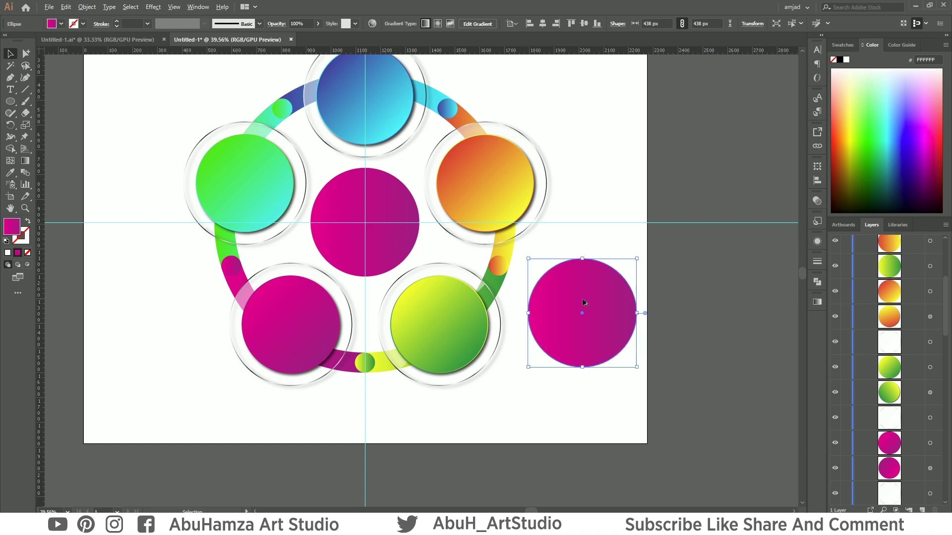
{"action": "left_click_drag", "start_coordinate": [583, 299], "coordinate": [593, 313]}
- Make a 412 px #55FFAF mint circle offset right and down over the magenta copy
{"action": "left_click_drag", "start_coordinate": [644, 265], "coordinate": [640, 270]}
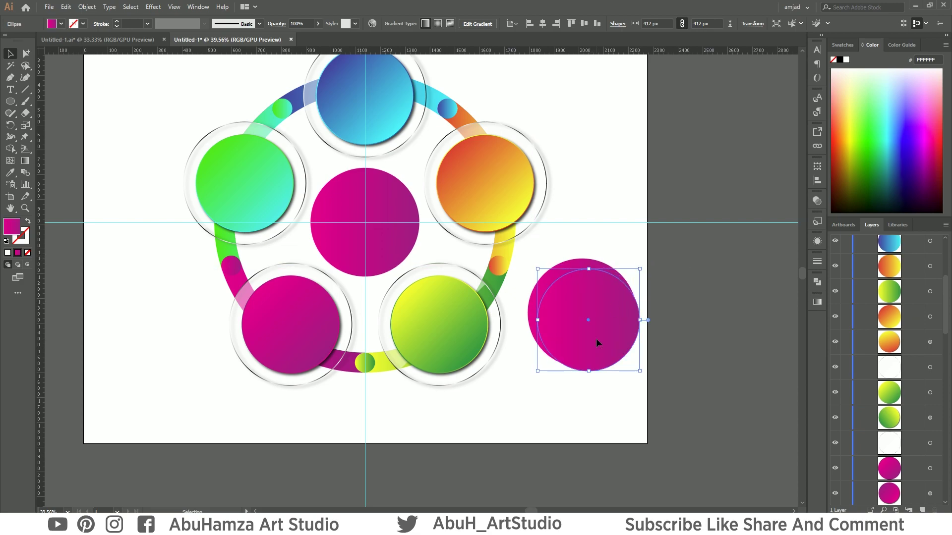
{"action": "left_click_drag", "start_coordinate": [596, 338], "coordinate": [593, 334]}
{"action": "left_click", "coordinate": [644, 313]}
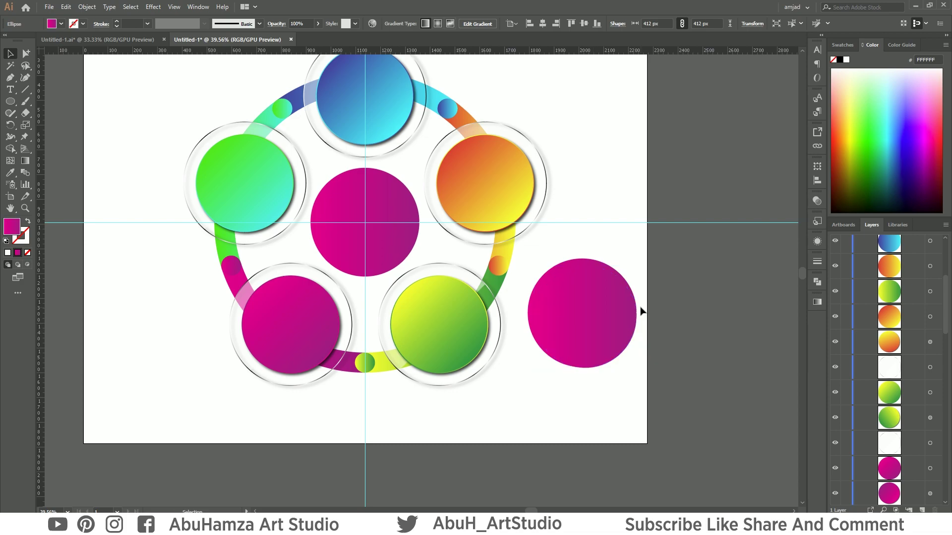
{"action": "left_click", "coordinate": [615, 314]}
{"action": "left_click", "coordinate": [880, 112]}
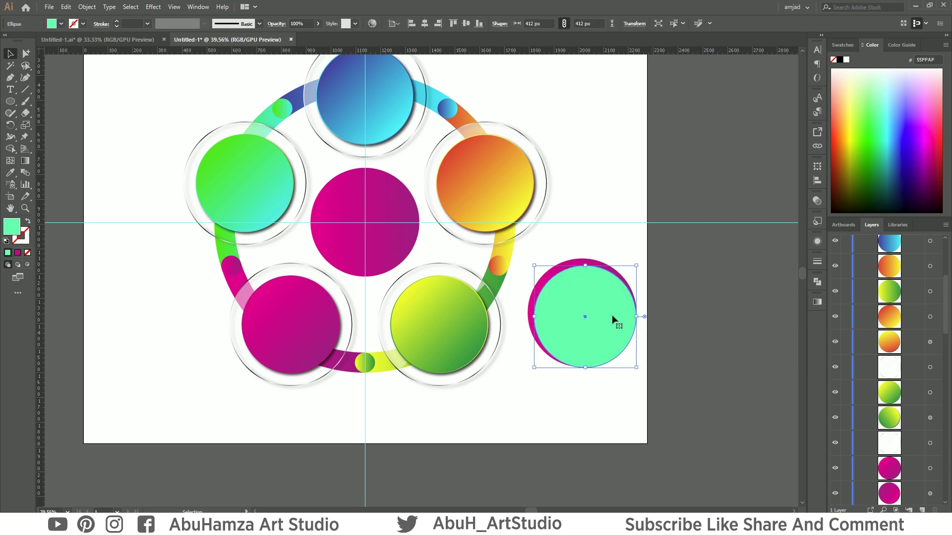
{"action": "left_click_drag", "start_coordinate": [605, 315], "coordinate": [604, 313]}
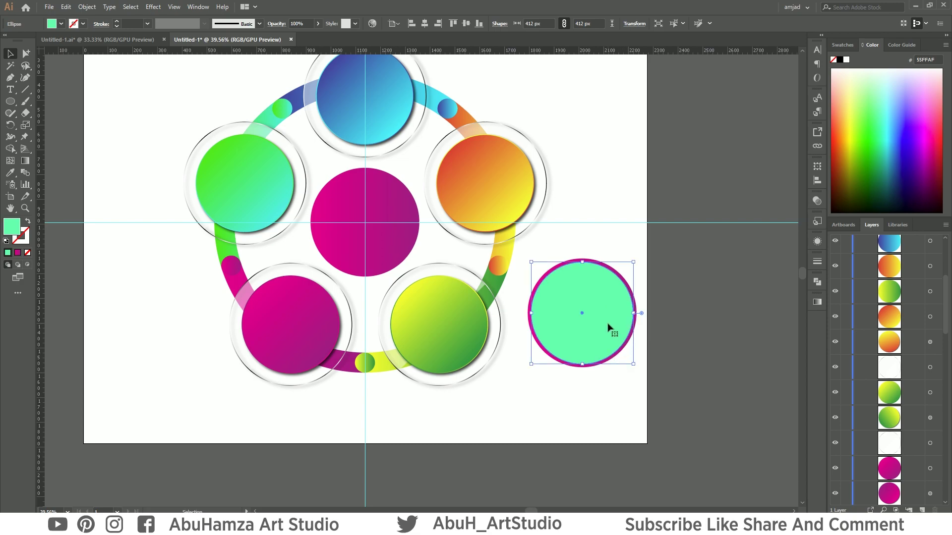
{"action": "key", "text": "Right"}
{"action": "key", "text": "Right"}
{"action": "key", "text": "Right"}
{"action": "key", "text": "Right"}
{"action": "key", "text": "Right"}
{"action": "key", "text": "Down"}
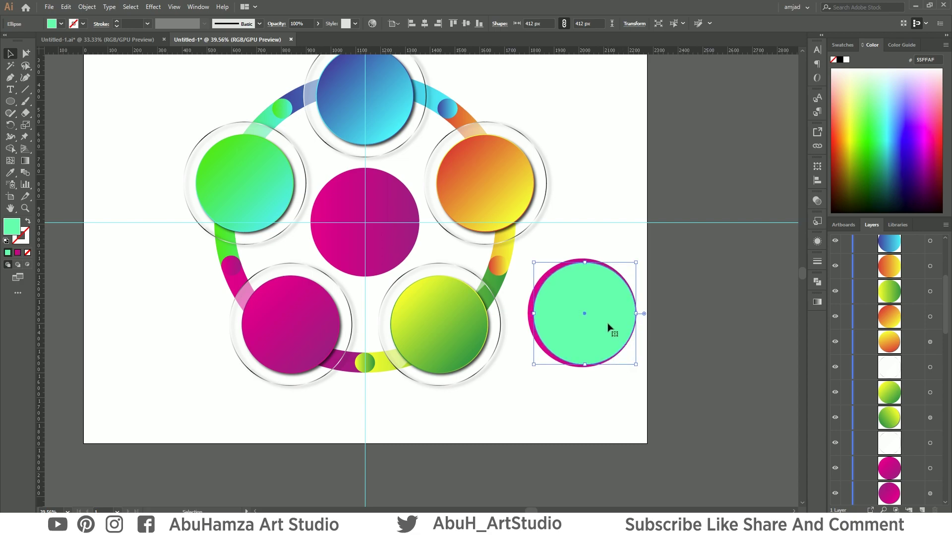
{"action": "key", "text": "Down"}
{"action": "key", "text": "Right"}
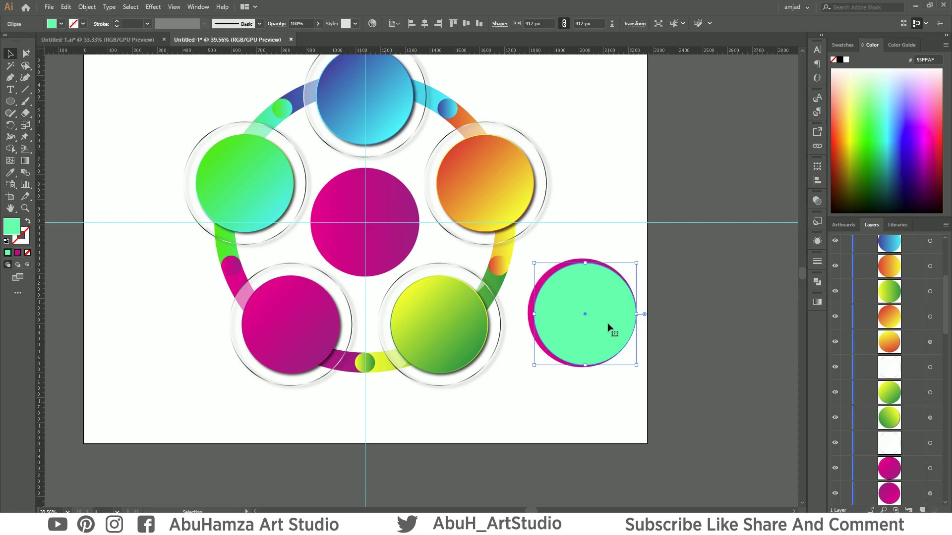
{"action": "left_click_drag", "start_coordinate": [684, 264], "coordinate": [538, 474]}
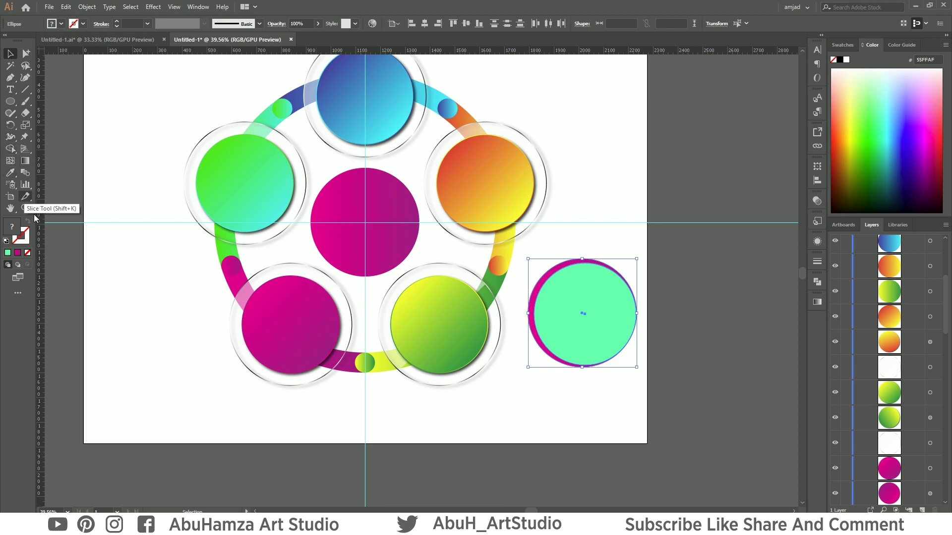
- Delete the mint area with Shape Builder and fill the central circle mint A3FFD6
{"action": "left_click", "coordinate": [10, 148]}
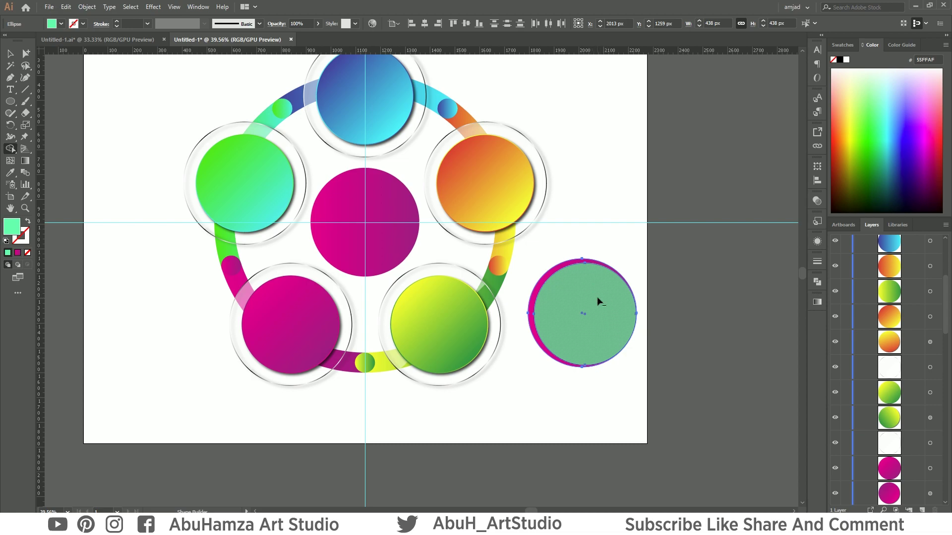
{"action": "left_click", "coordinate": [598, 301], "text": "alt"}
{"action": "key", "text": "v"}
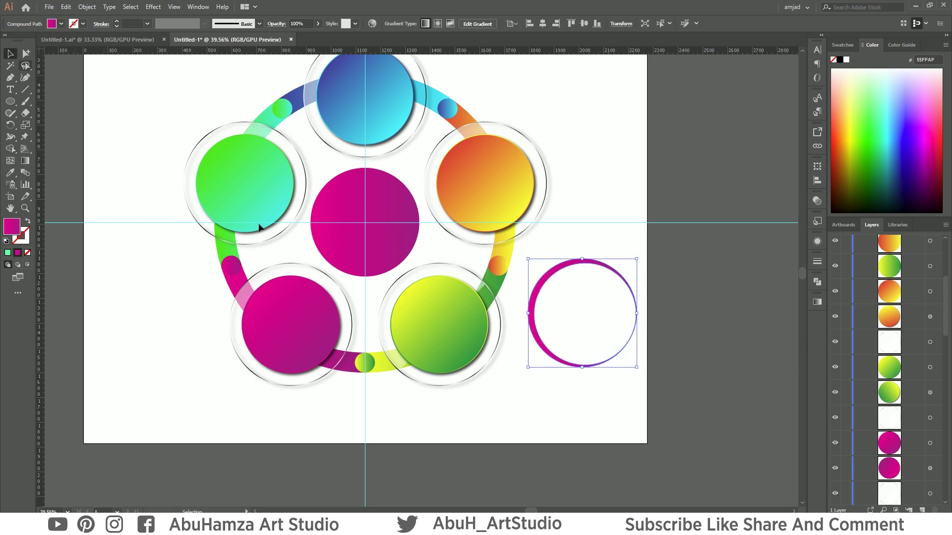
{"action": "left_click", "coordinate": [583, 118]}
{"action": "left_click", "coordinate": [386, 228]}
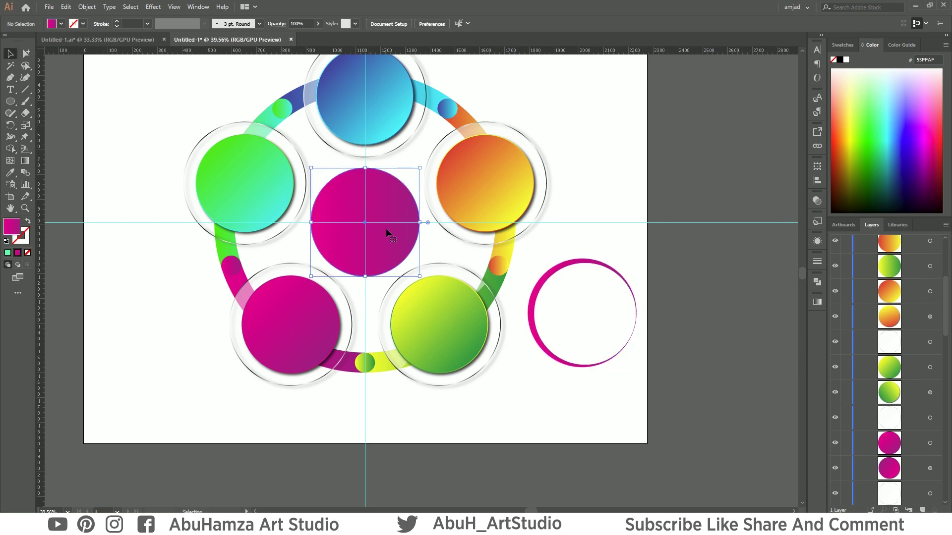
{"action": "left_click", "coordinate": [879, 92]}
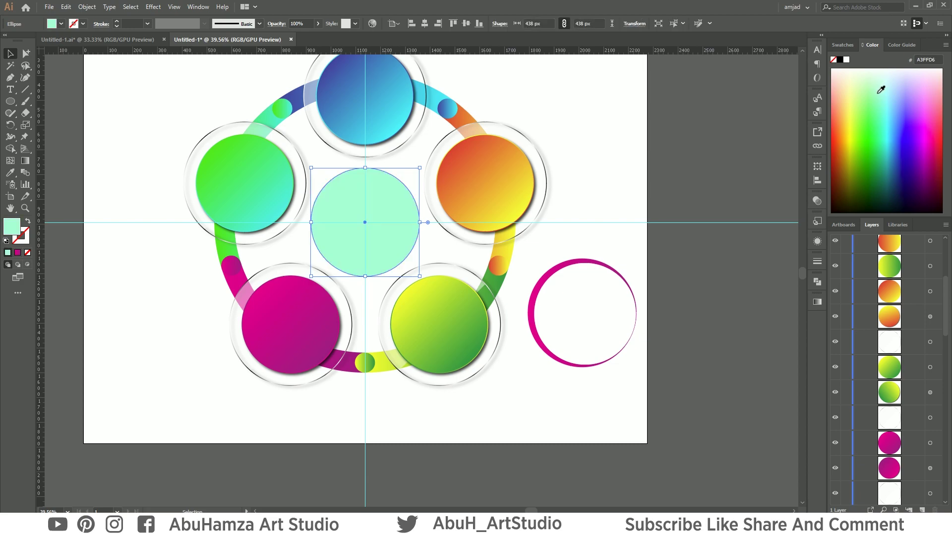
- Centre the magenta ring horizontally and vertically on the central circle
{"action": "left_click", "coordinate": [542, 350]}
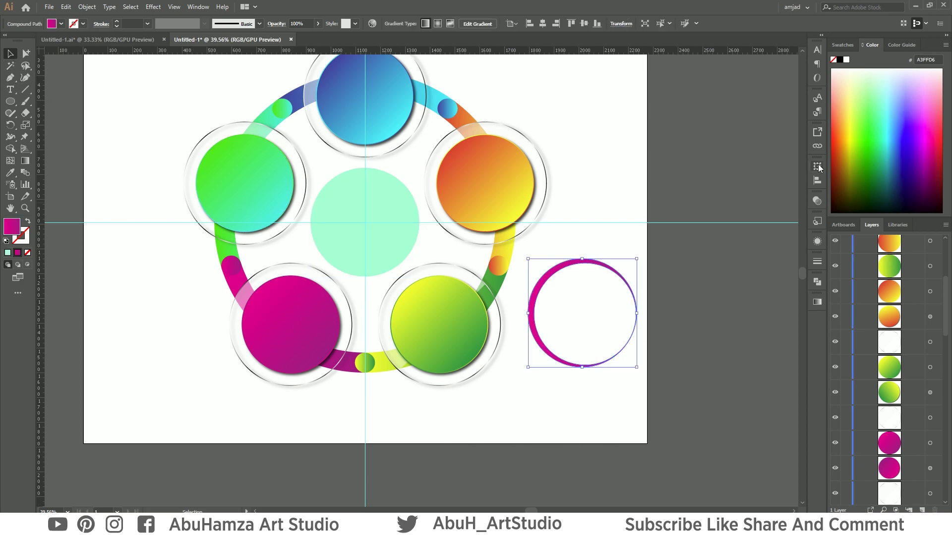
{"action": "left_click", "coordinate": [818, 166]}
{"action": "left_click", "coordinate": [739, 162]}
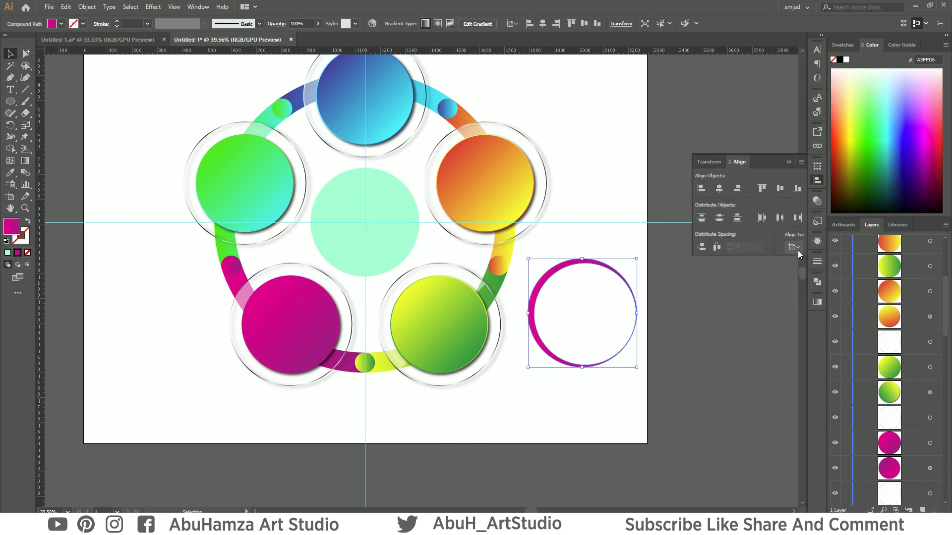
{"action": "left_click", "coordinate": [719, 190]}
{"action": "left_click", "coordinate": [780, 189]}
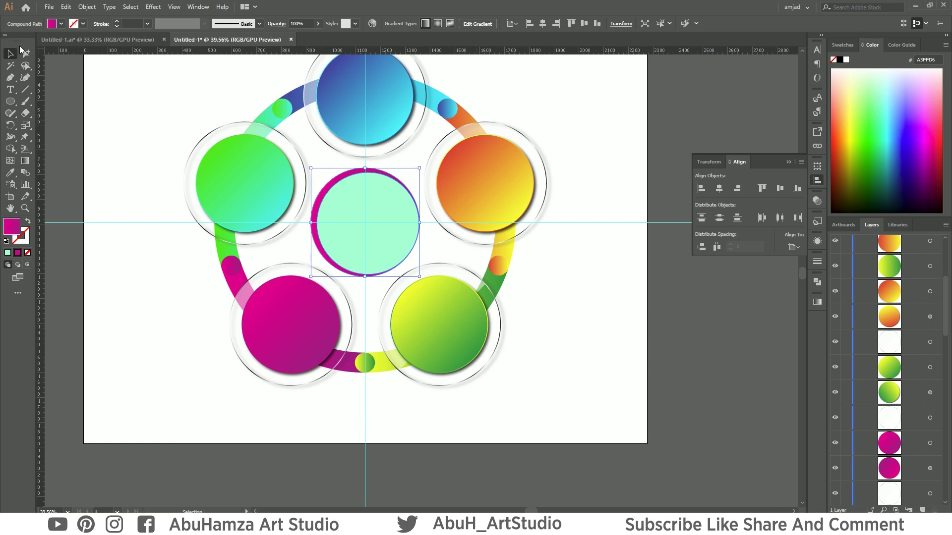
{"action": "left_click", "coordinate": [61, 25]}
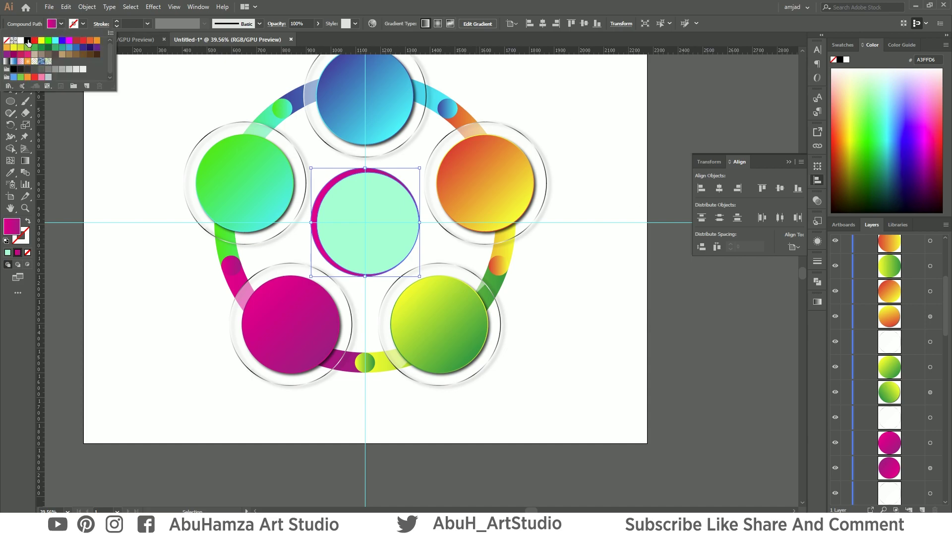
- Fill the ring black and apply a 10 px Gaussian Blur to it
{"action": "left_click", "coordinate": [28, 40]}
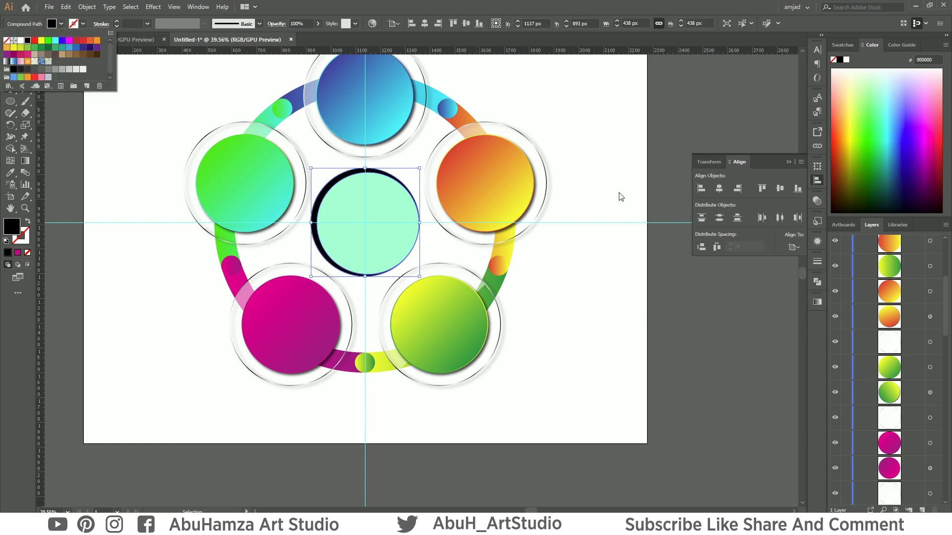
{"action": "left_click", "coordinate": [154, 7]}
{"action": "mouse_move", "coordinate": [164, 171]}
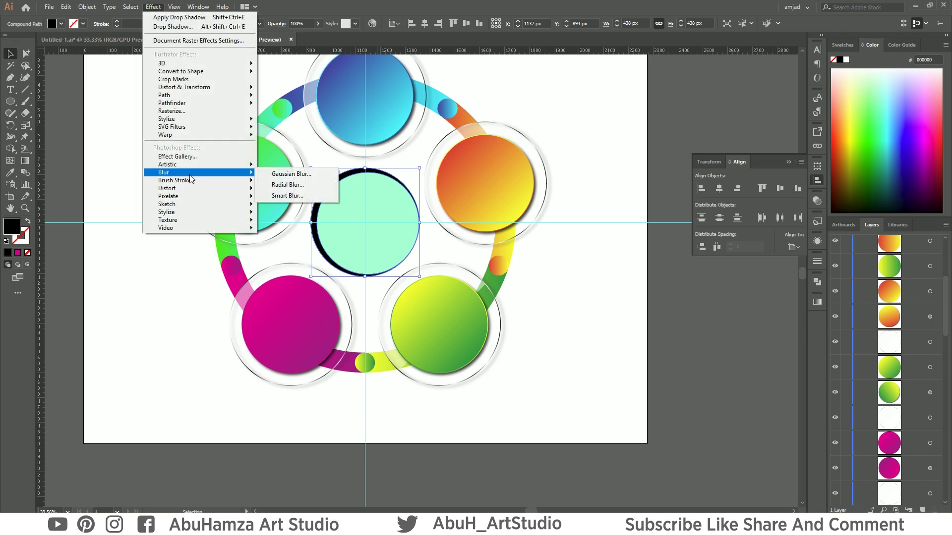
{"action": "left_click", "coordinate": [314, 174]}
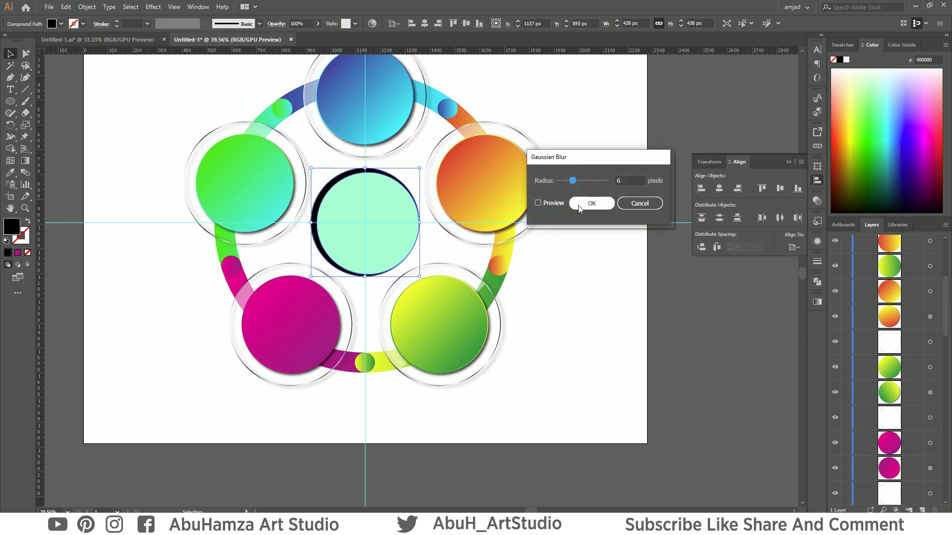
{"action": "left_click", "coordinate": [548, 203]}
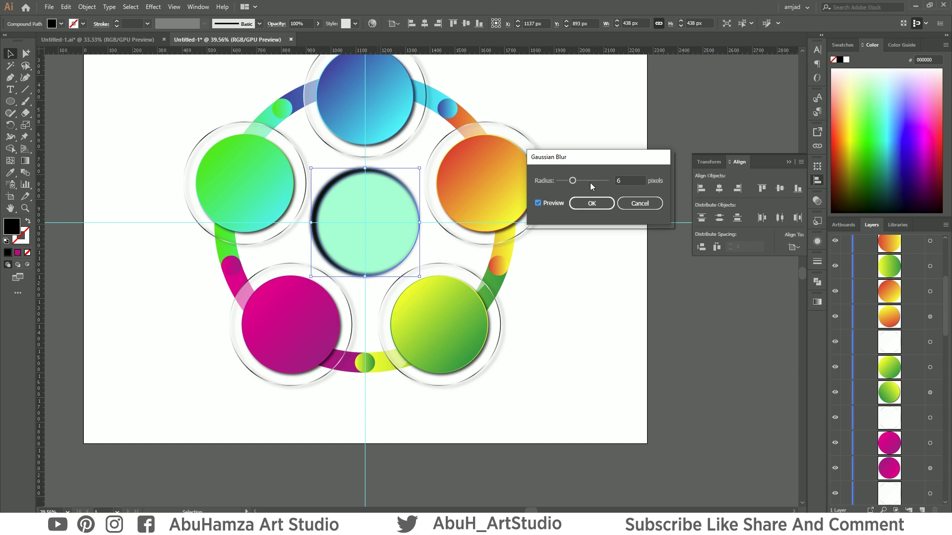
{"action": "double_click", "coordinate": [628, 179]}
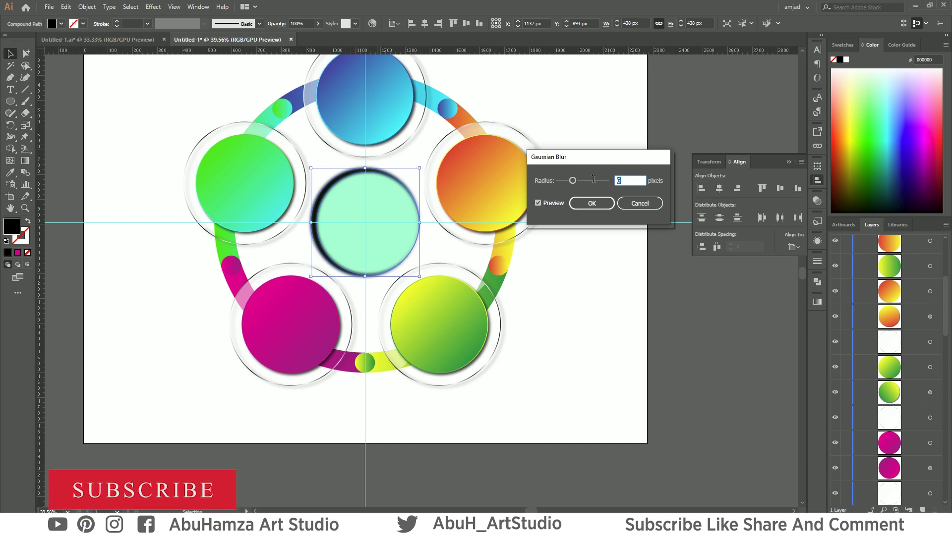
{"action": "type", "text": "10"}
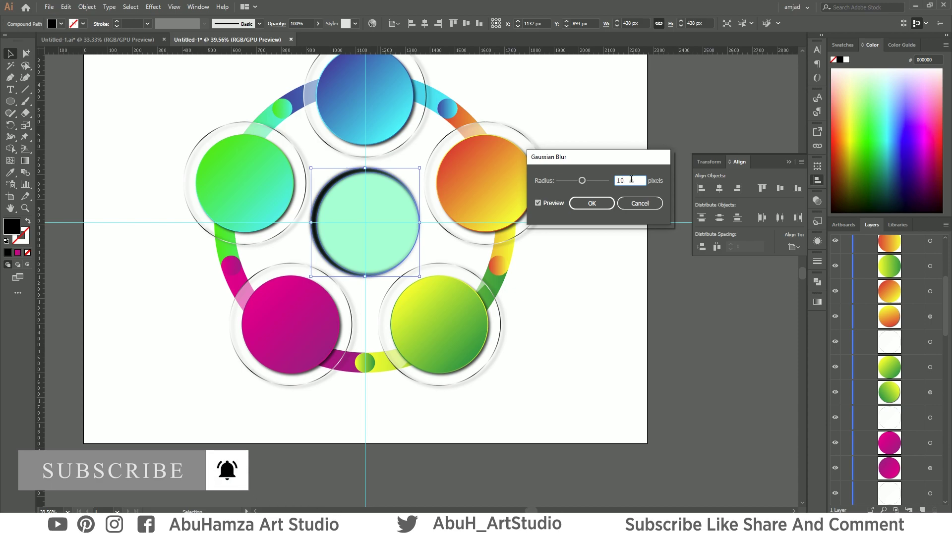
{"action": "key", "text": "Return"}
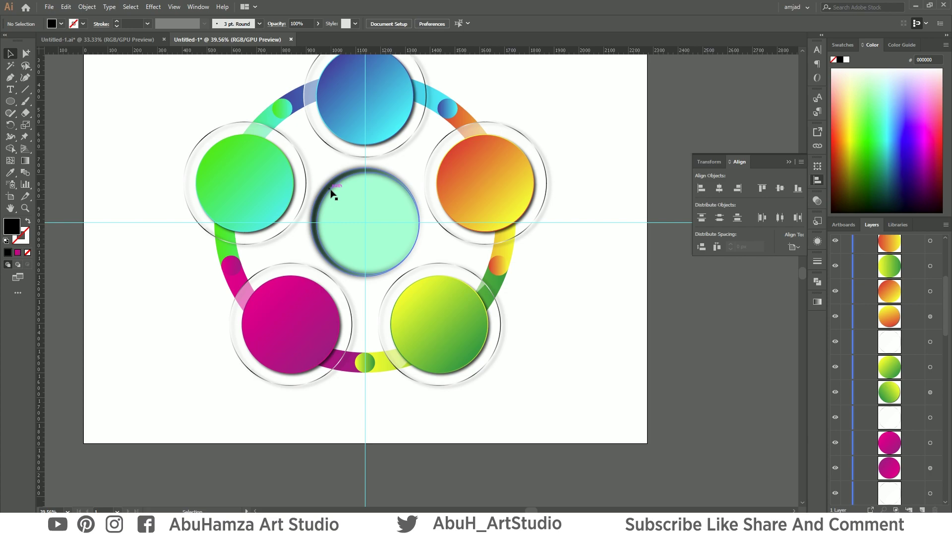
- Set the blurred ring's opacity to 75%
{"action": "left_click", "coordinate": [304, 21]}
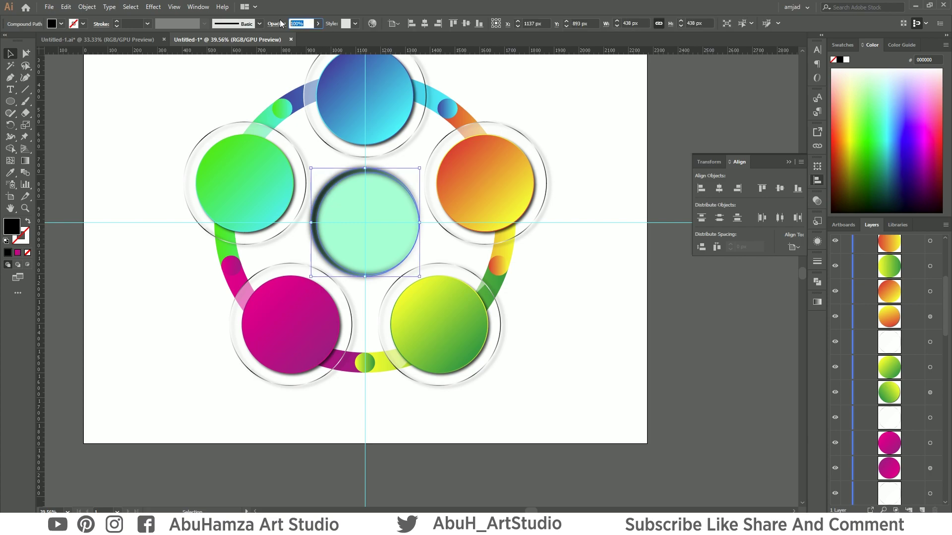
{"action": "type", "text": "75"}
{"action": "key", "text": "Return"}
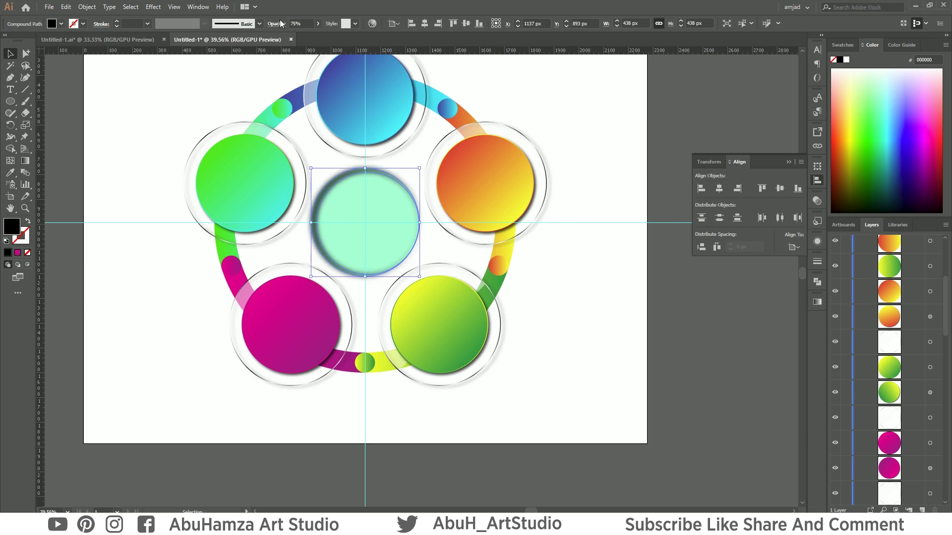
{"action": "left_click", "coordinate": [545, 114]}
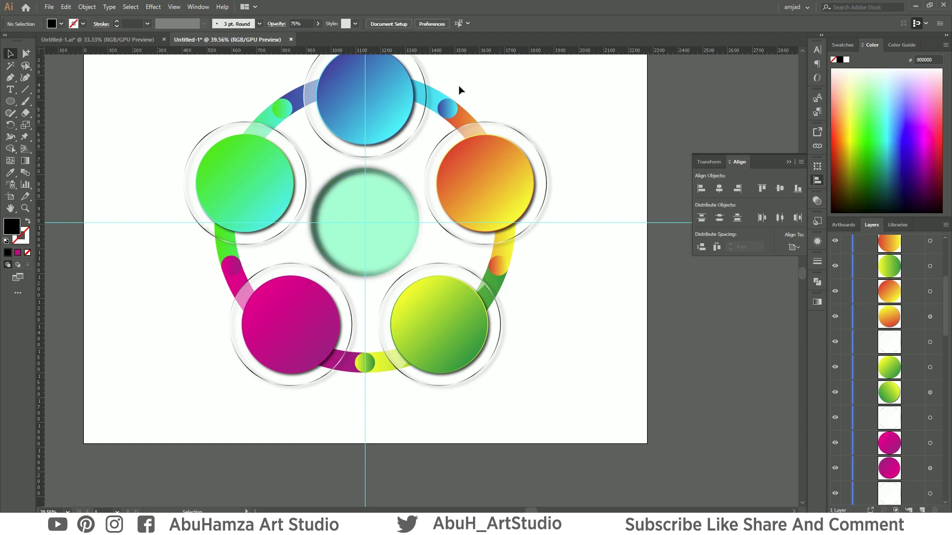
{"action": "left_click", "coordinate": [393, 227]}
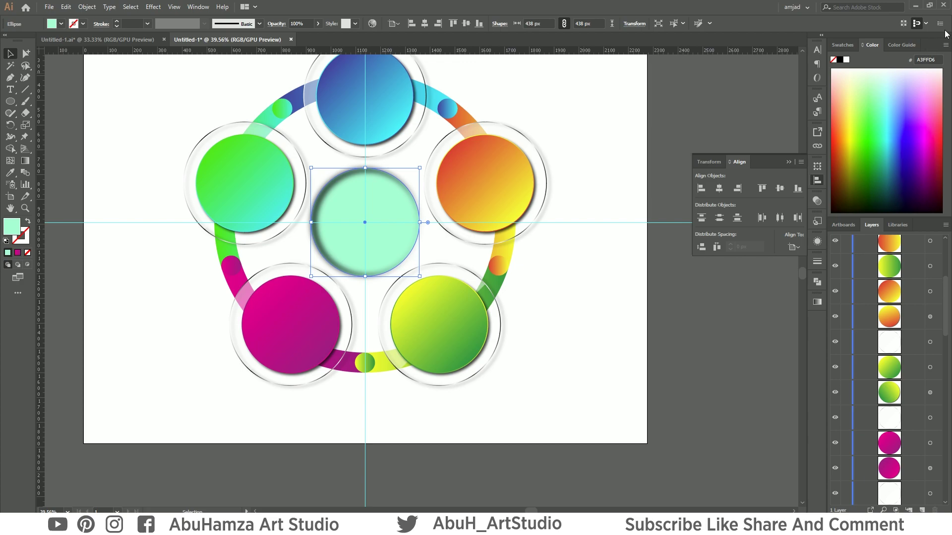
- Fill the centre circle white, stack it above the shadow ring, and use it as a clipping mask
{"action": "left_click", "coordinate": [846, 60]}
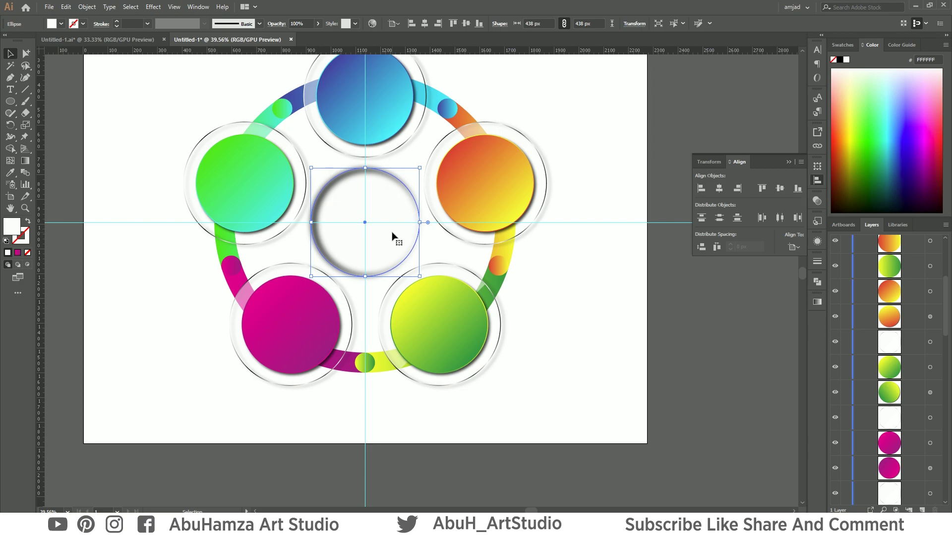
{"action": "key", "text": "a"}
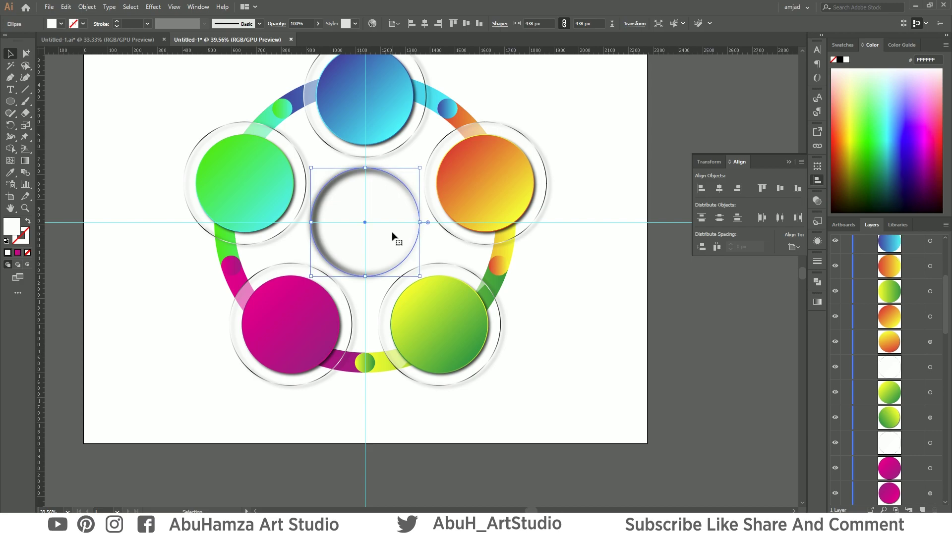
{"action": "key", "text": "v"}
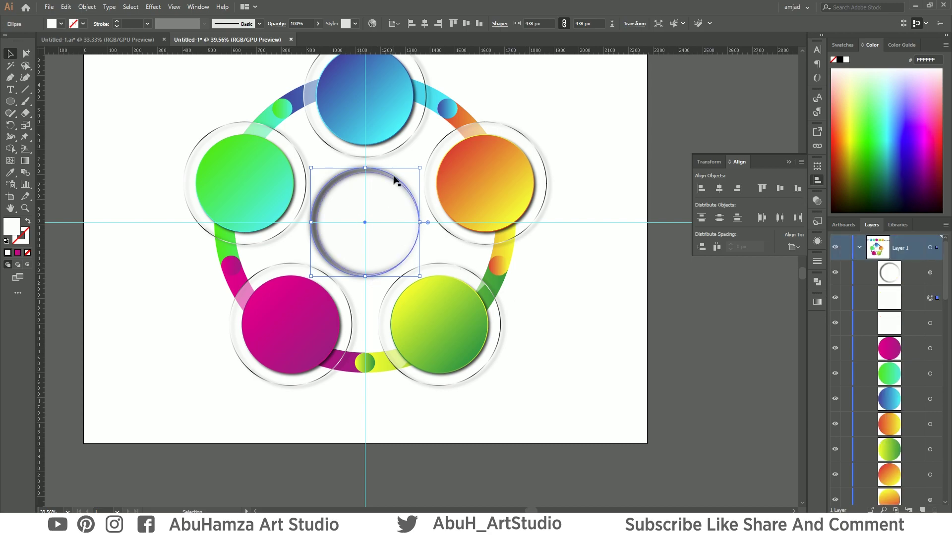
{"action": "left_click_drag", "start_coordinate": [919, 275], "coordinate": [919, 311]}
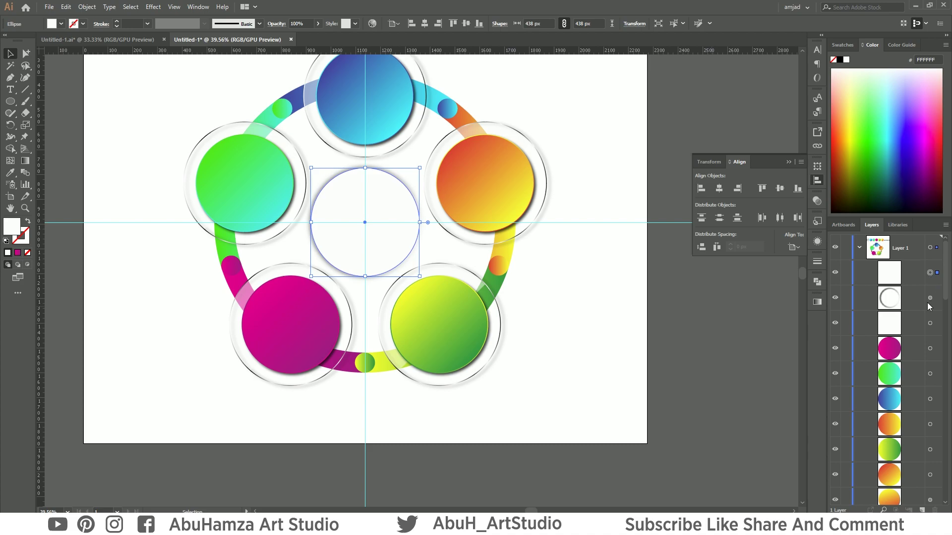
{"action": "left_click", "coordinate": [930, 298], "text": "shift"}
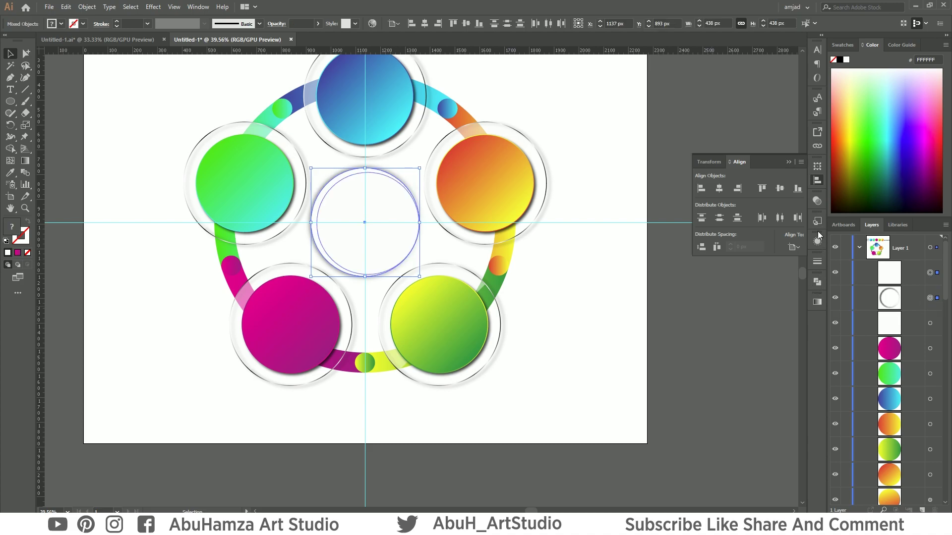
{"action": "left_click", "coordinate": [817, 201]}
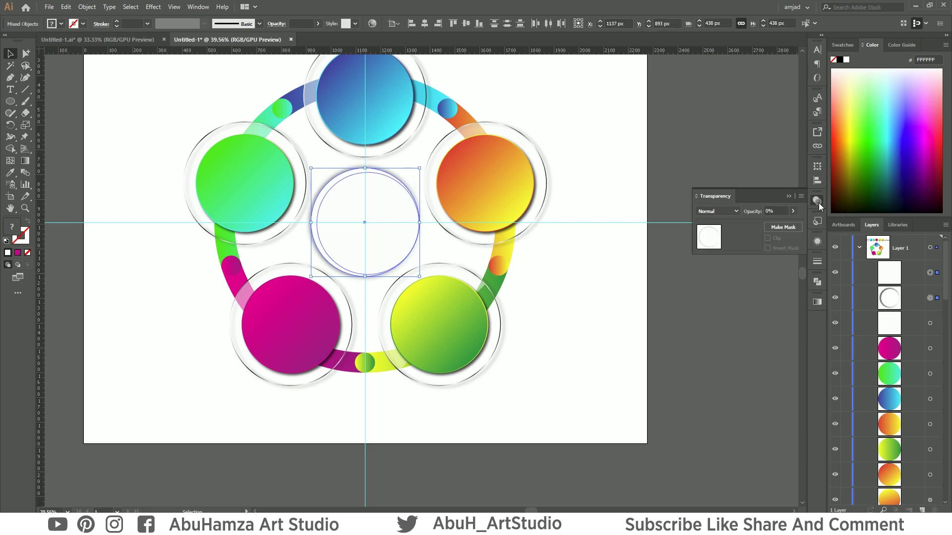
{"action": "left_click", "coordinate": [783, 228]}
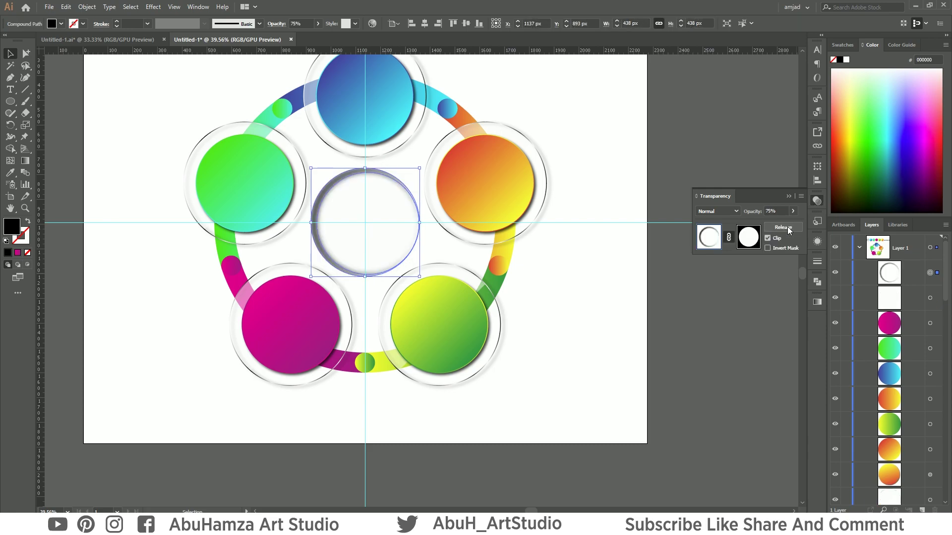
{"action": "left_click", "coordinate": [753, 286]}
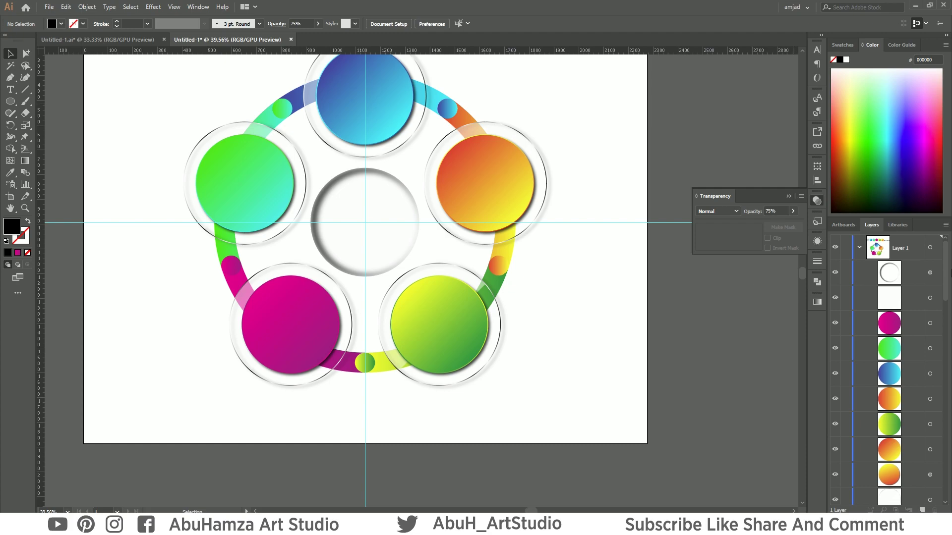
- Lower the masked centre circle's opacity to 50%
{"action": "left_click", "coordinate": [930, 273]}
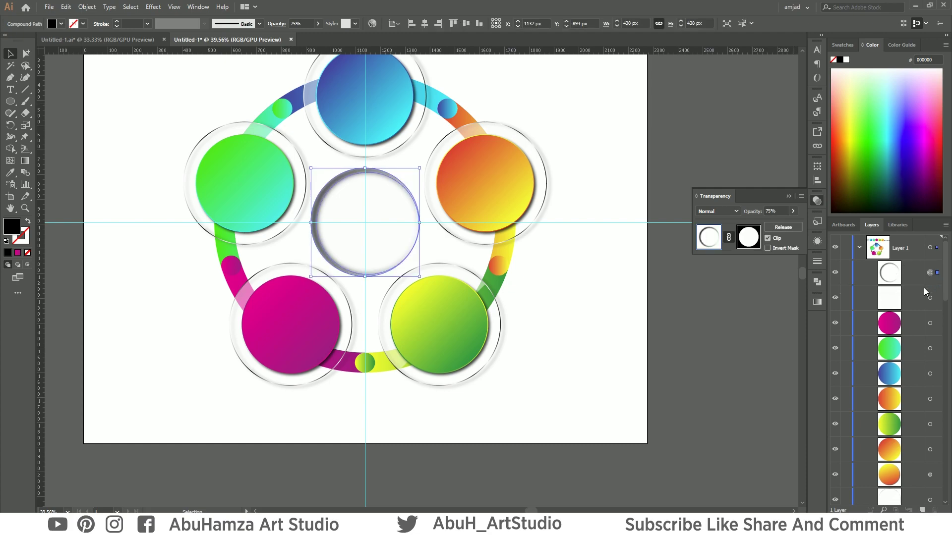
{"action": "left_click", "coordinate": [306, 25]}
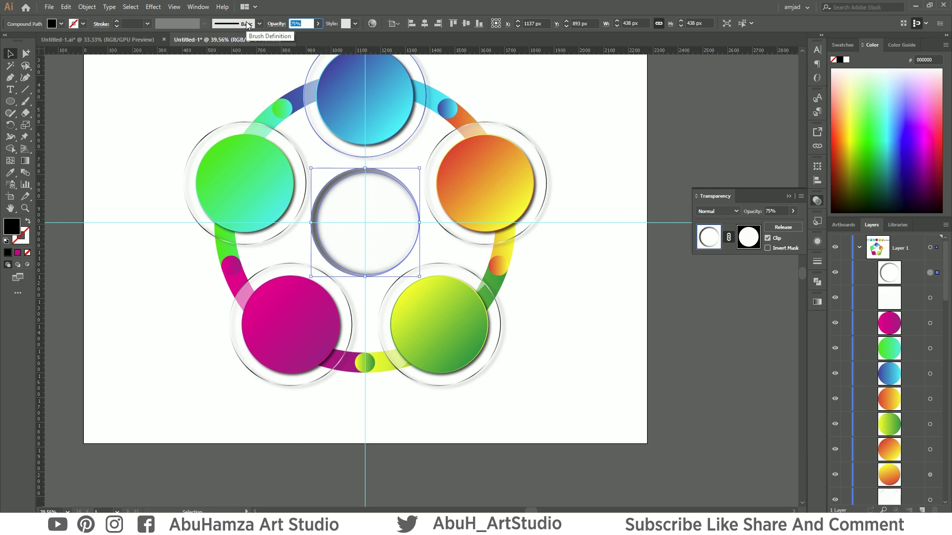
{"action": "type", "text": "50"}
{"action": "key", "text": "Return"}
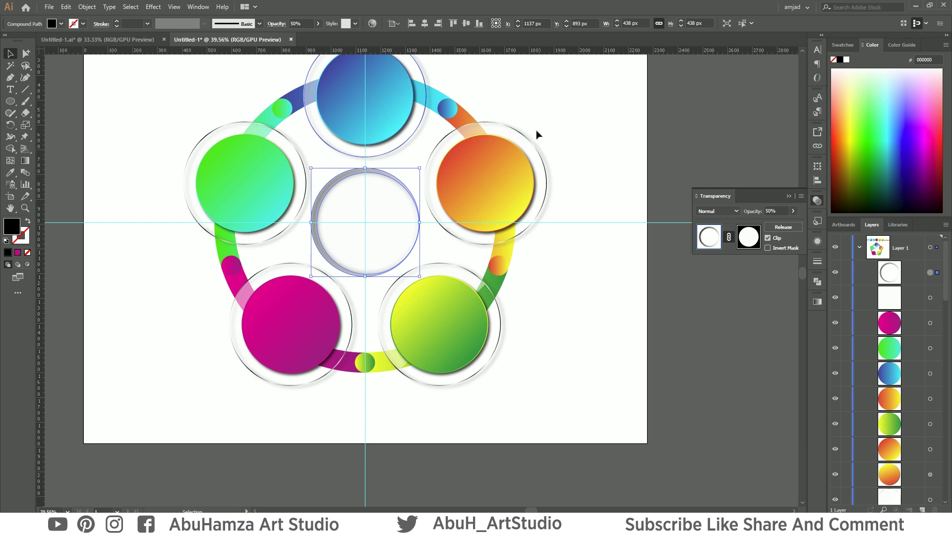
{"action": "left_click", "coordinate": [559, 115]}
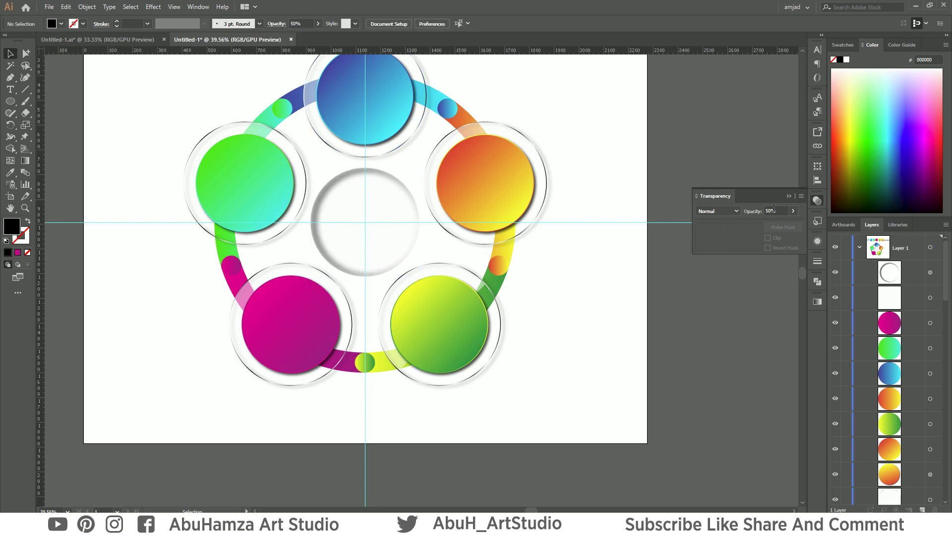
{"action": "left_click", "coordinate": [789, 196]}
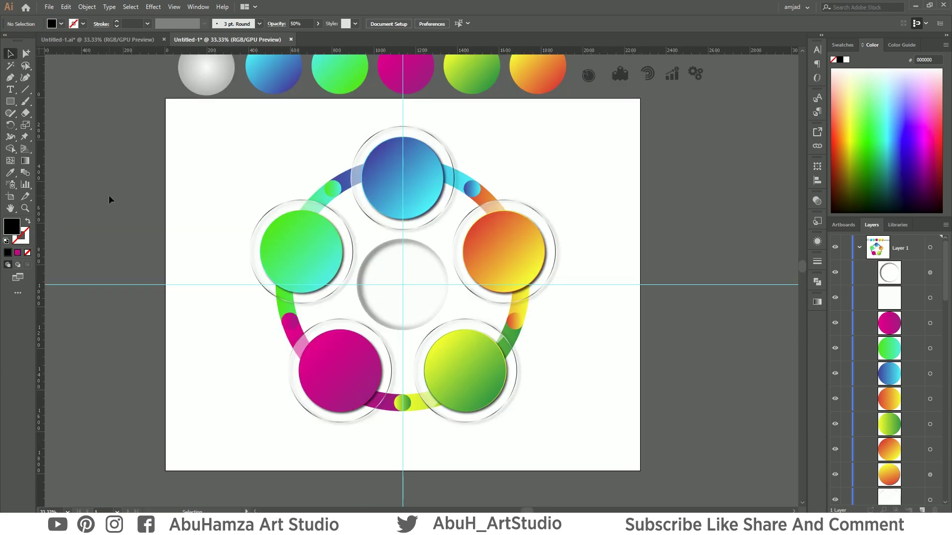
- Create a 2278 × 1776 px black rectangle
{"action": "left_click", "coordinate": [10, 104]}
{"action": "left_click", "coordinate": [63, 103]}
{"action": "left_click", "coordinate": [270, 154]}
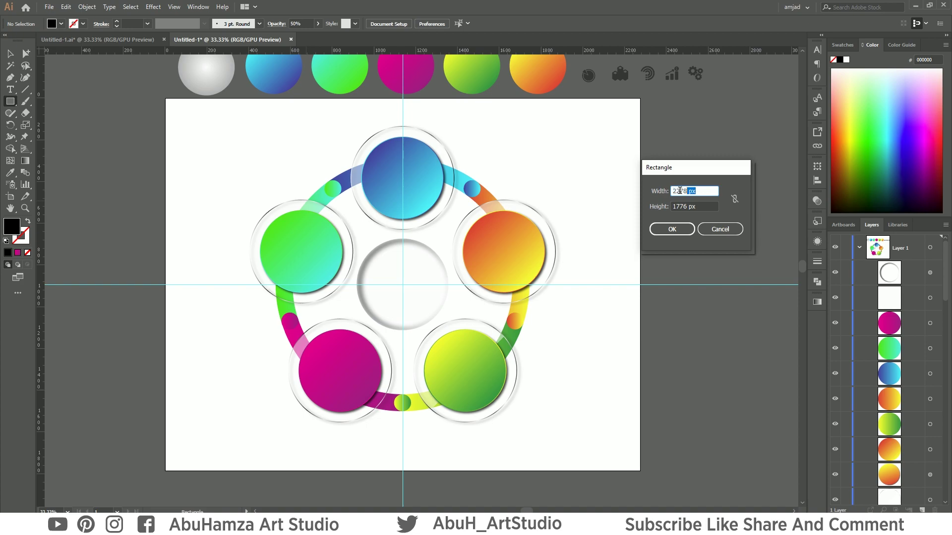
{"action": "left_click", "coordinate": [673, 230]}
{"action": "left_click", "coordinate": [9, 54]}
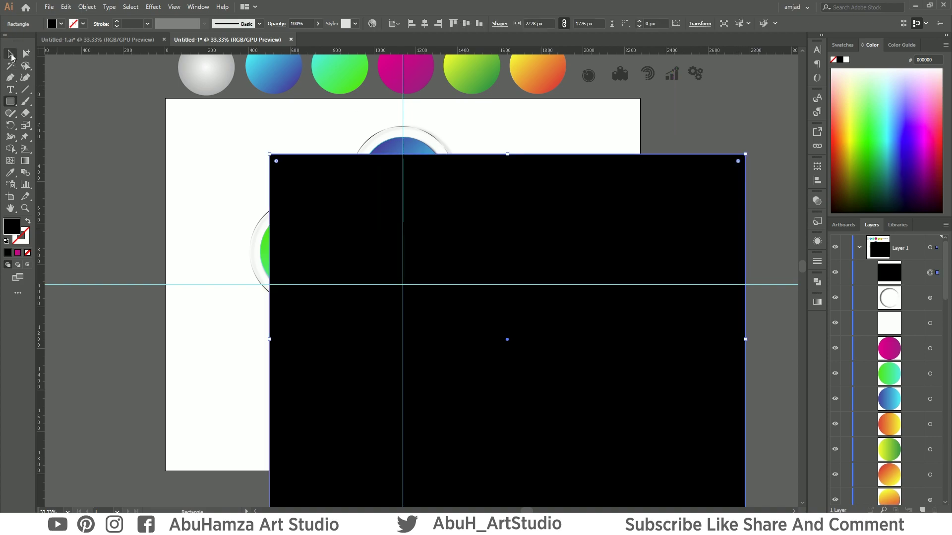
- Centre the rectangle on the artboard and send it behind all artwork
{"action": "left_click", "coordinate": [815, 168]}
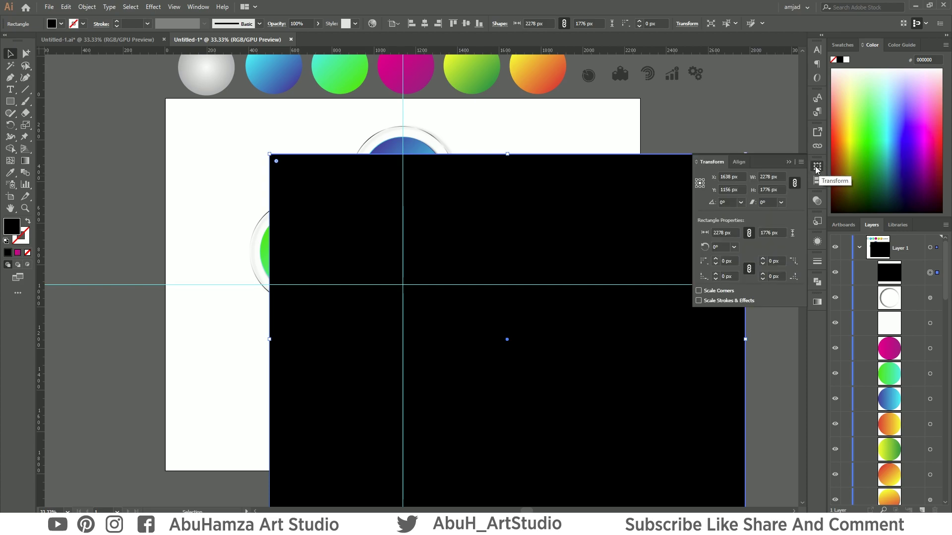
{"action": "left_click", "coordinate": [739, 162]}
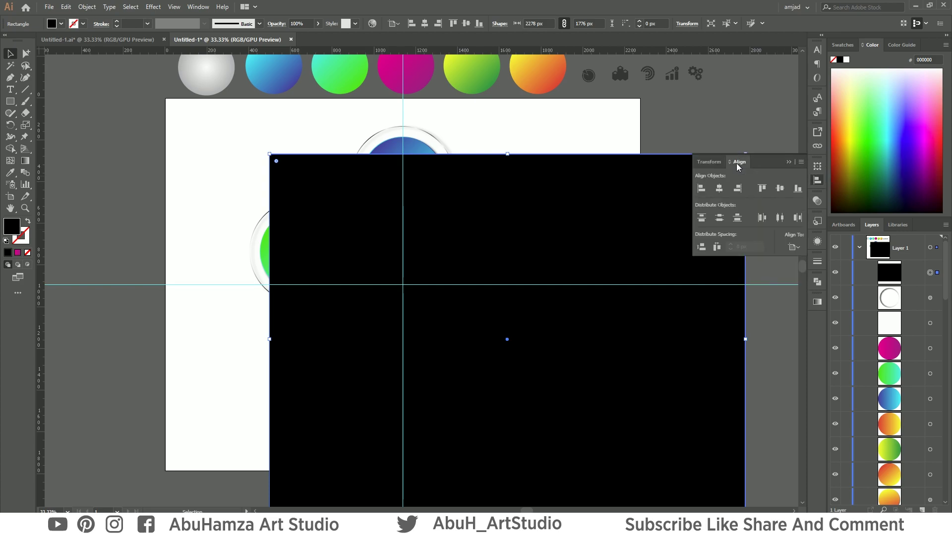
{"action": "left_click", "coordinate": [725, 193]}
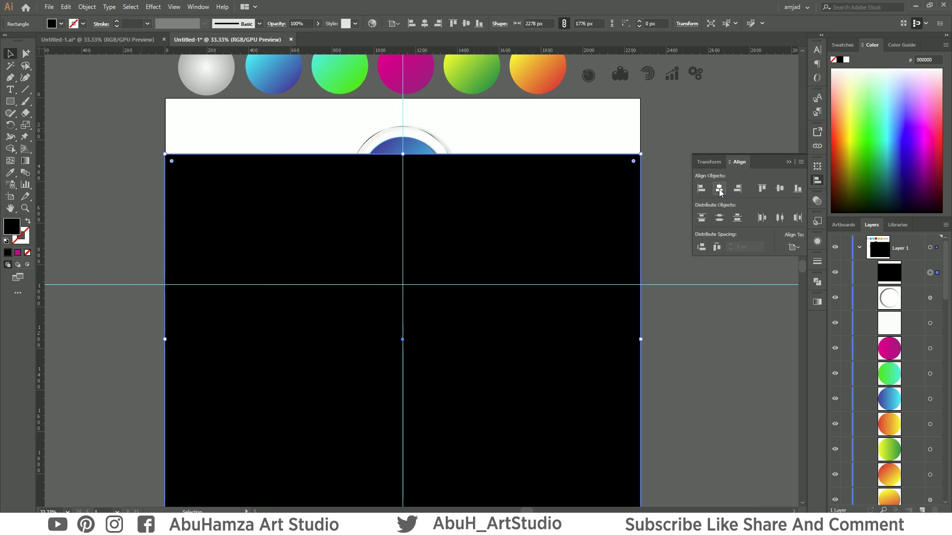
{"action": "left_click", "coordinate": [780, 190]}
{"action": "right_click", "coordinate": [488, 158]}
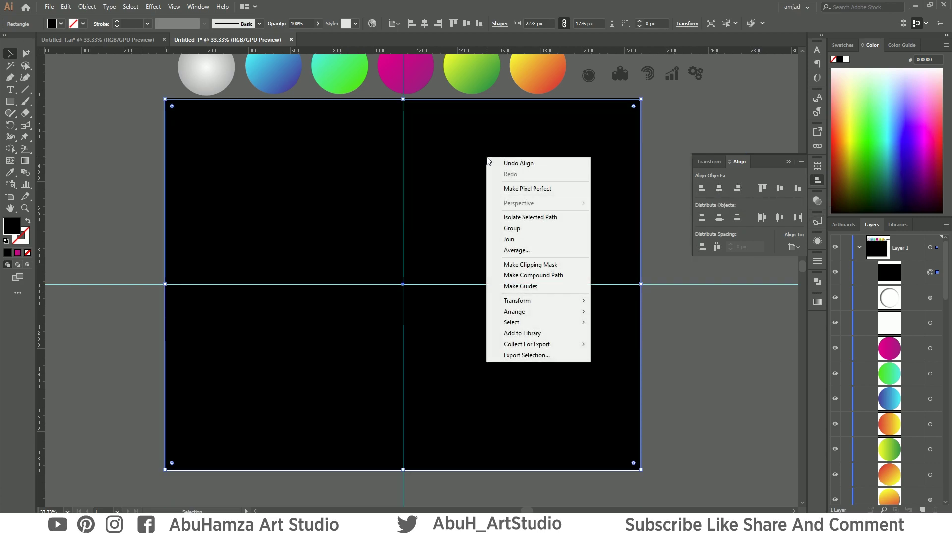
{"action": "mouse_move", "coordinate": [536, 312]}
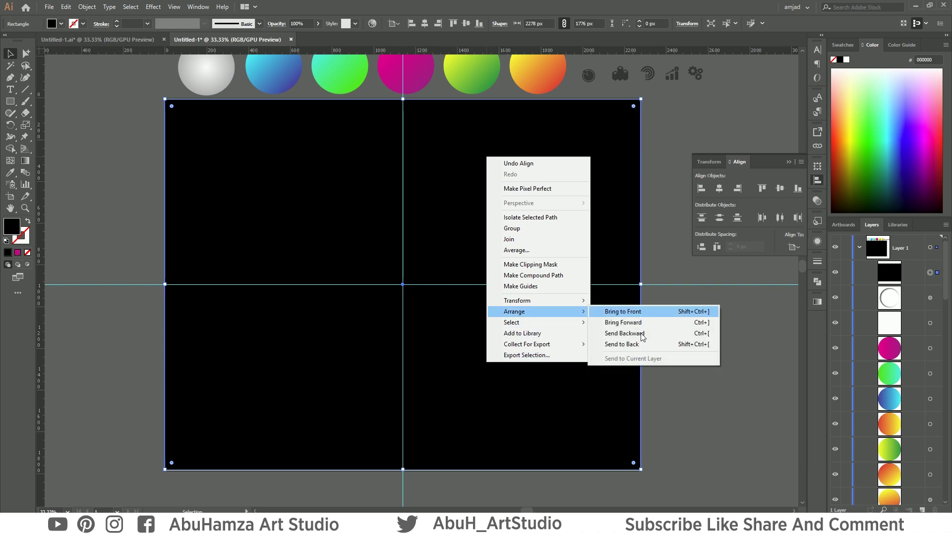
{"action": "left_click", "coordinate": [641, 344]}
{"action": "key", "text": "i"}
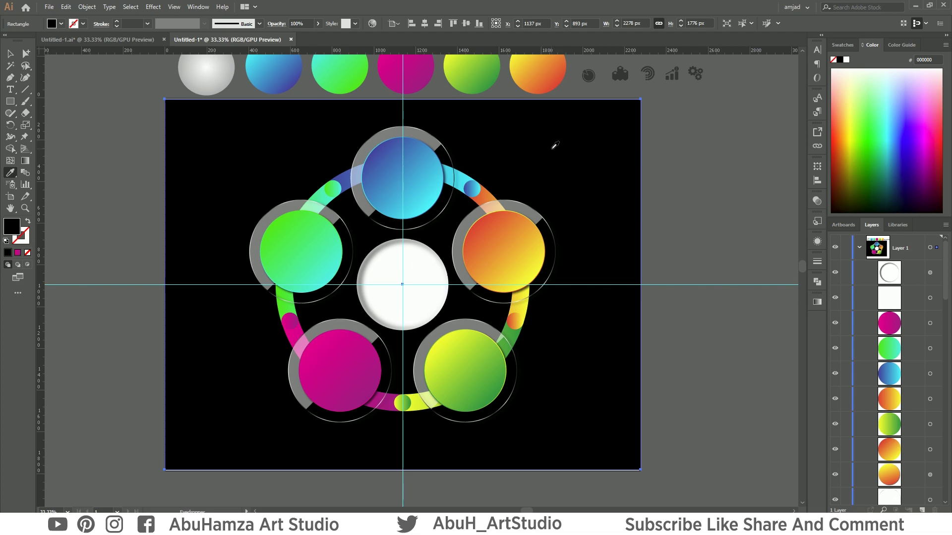
- Give the background the grey sphere's radial gradient, with outer stop CCCCCC and midpoint shifted outward
{"action": "left_click", "coordinate": [210, 77]}
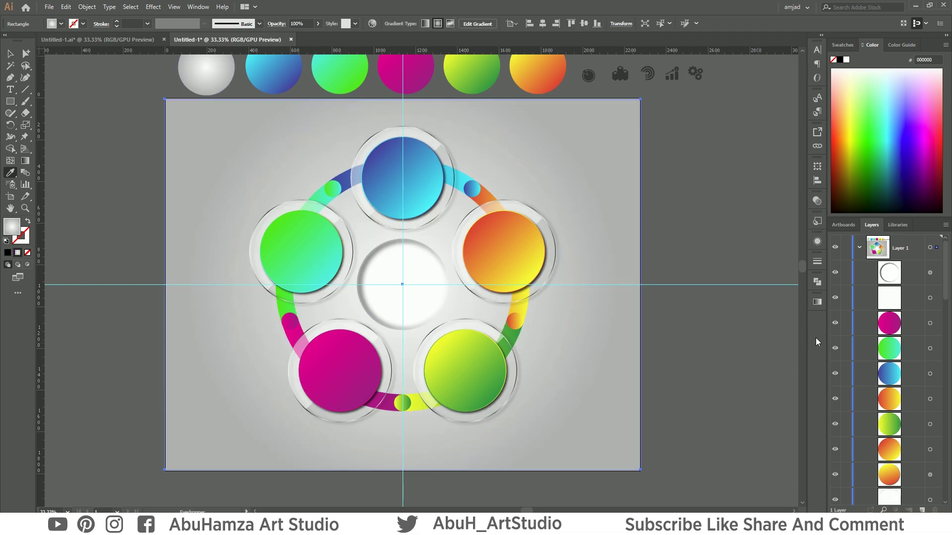
{"action": "left_click", "coordinate": [817, 303]}
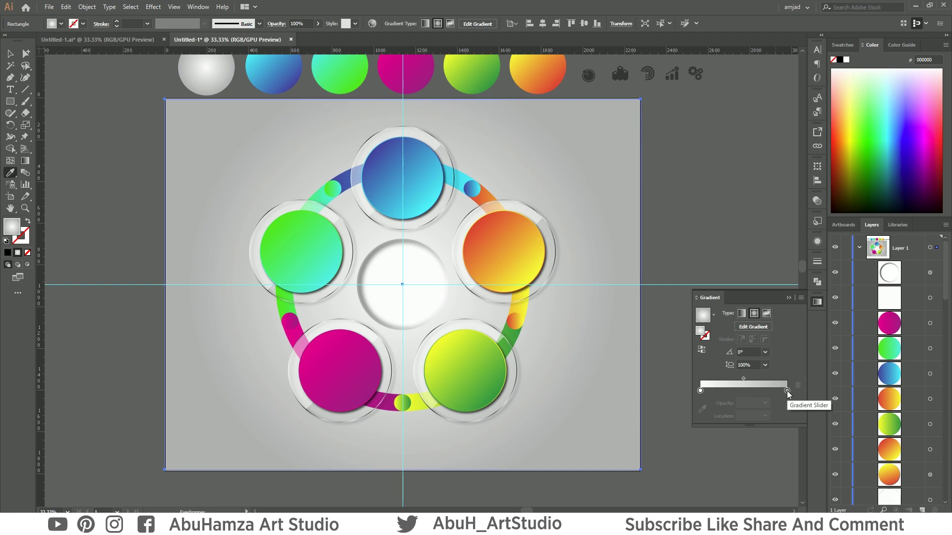
{"action": "double_click", "coordinate": [787, 391]}
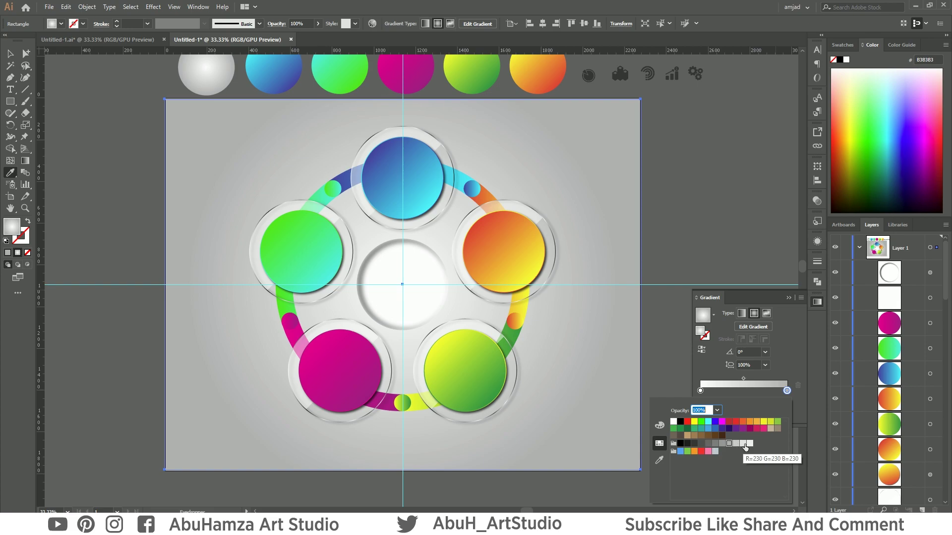
{"action": "left_click", "coordinate": [743, 444]}
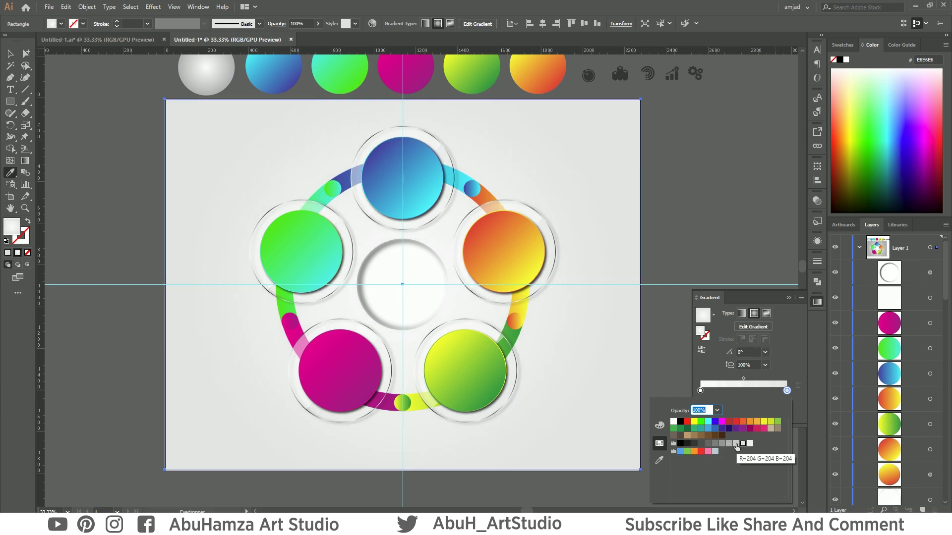
{"action": "left_click", "coordinate": [736, 443]}
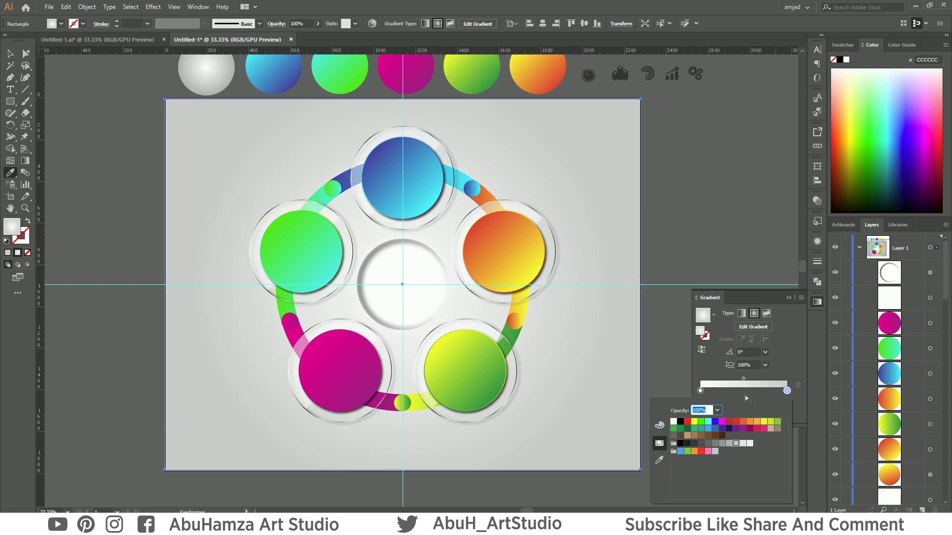
{"action": "key", "text": "Escape"}
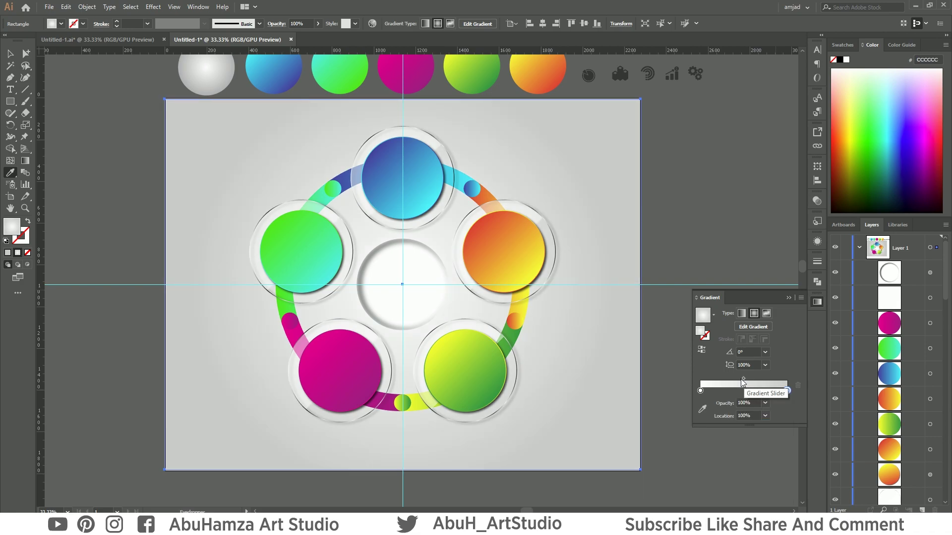
{"action": "mouse_move", "coordinate": [742, 380]}
{"action": "left_mouse_down"}
{"action": "mouse_move", "coordinate": [768, 382]}
{"action": "mouse_move", "coordinate": [749, 380]}
{"action": "left_mouse_up"}
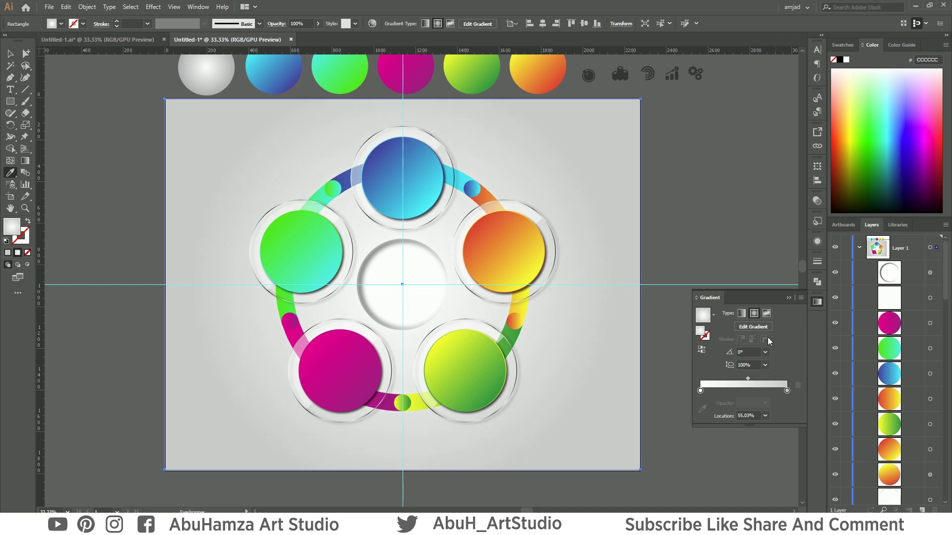
{"action": "left_click", "coordinate": [788, 297]}
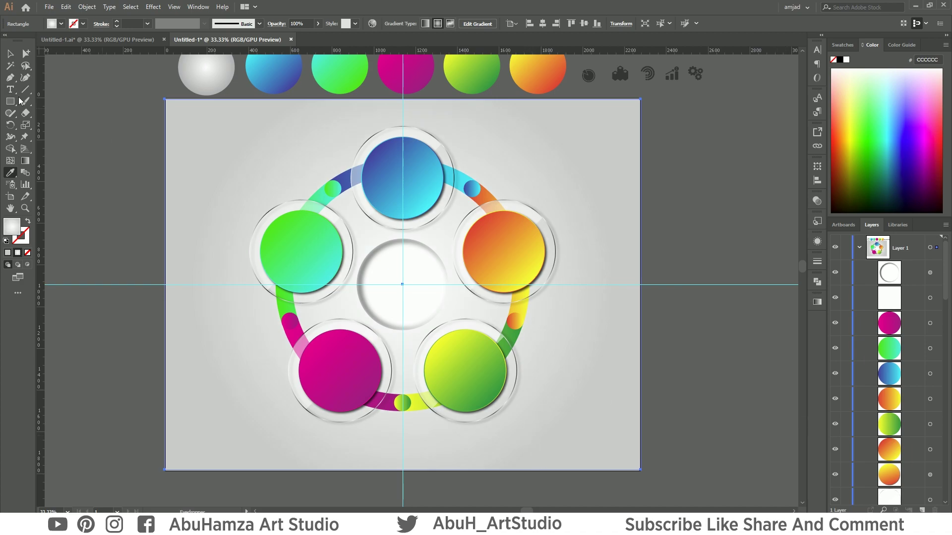
{"action": "left_click", "coordinate": [10, 53]}
{"action": "left_click", "coordinate": [118, 136]}
- Select all the artwork and drag an icon into one of the option circles
{"action": "scroll", "coordinate": [117, 136], "scroll_direction": "down", "scroll_amount": 1}
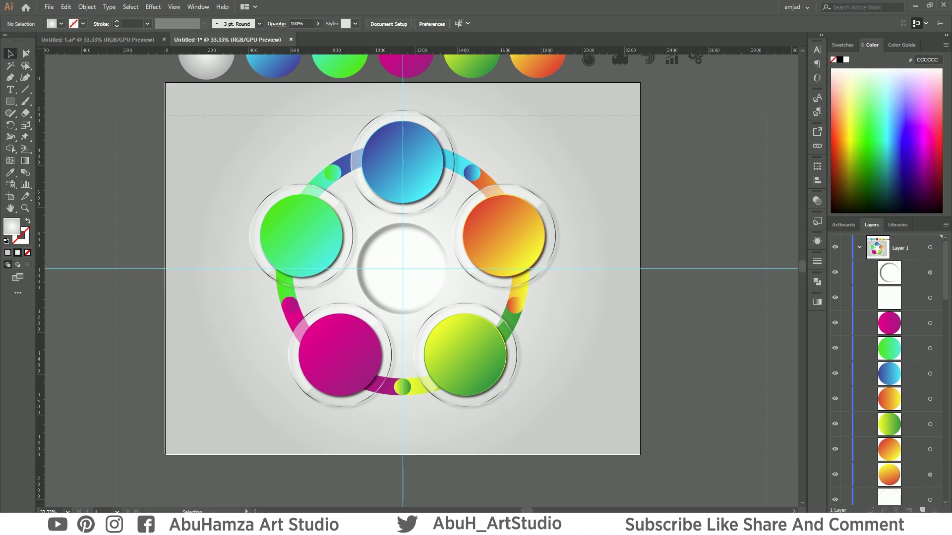
{"action": "key", "text": "ctrl+a"}
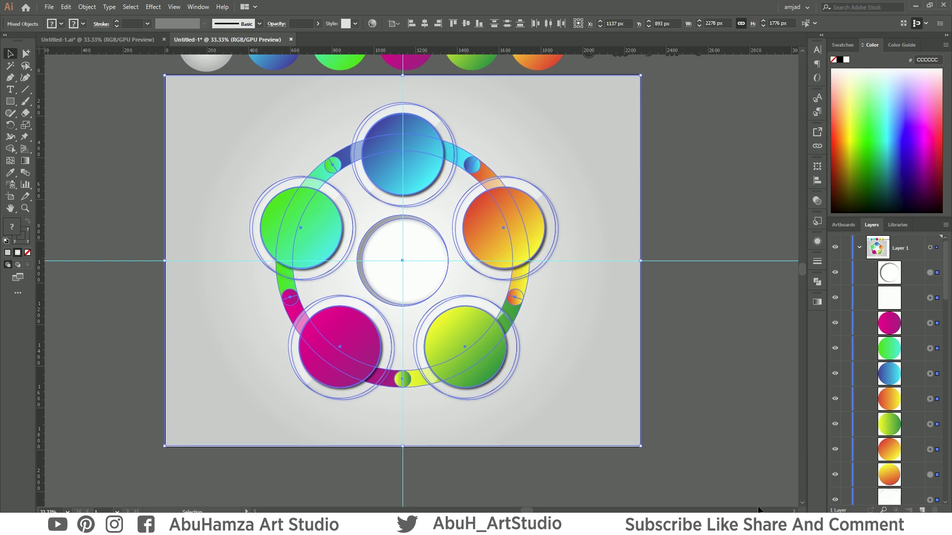
{"action": "scroll", "coordinate": [759, 511], "scroll_direction": "up", "scroll_amount": 1}
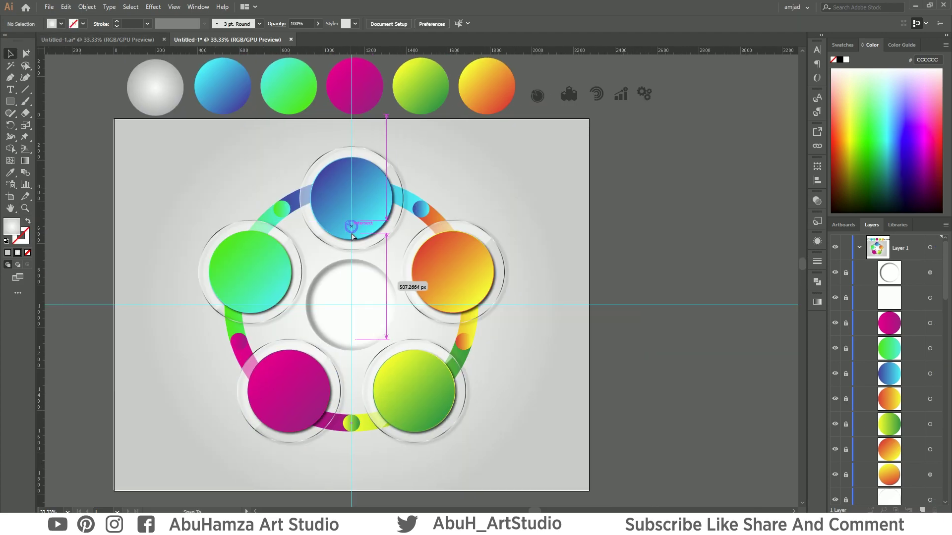
{"action": "right_click", "coordinate": [629, 89]}
{"action": "left_click_drag", "start_coordinate": [549, 138], "coordinate": [459, 300]}
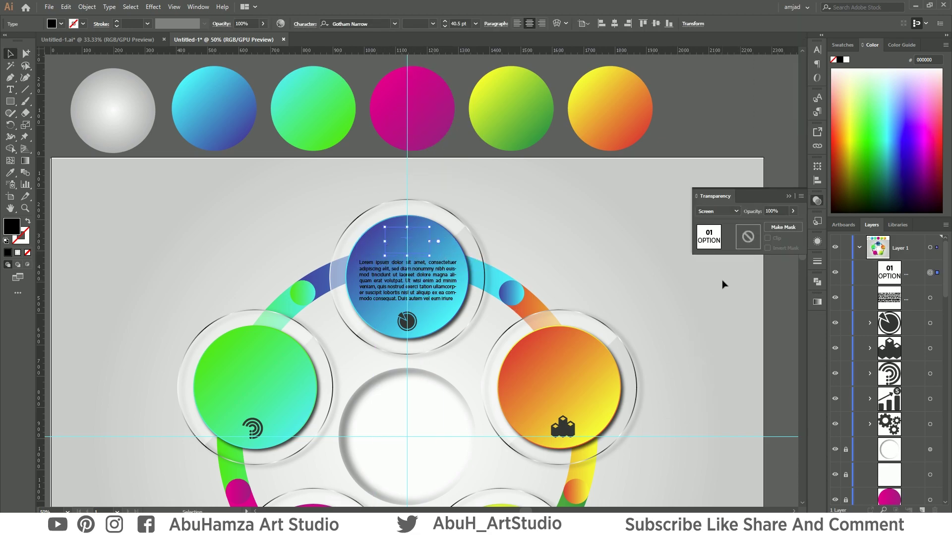
- Set the text blend mode to Normal, copy the 01 OPTION text onto the orange circle, and select the chart and gear icons
{"action": "left_click", "coordinate": [717, 211]}
{"action": "left_click", "coordinate": [709, 218]}
{"action": "left_click_drag", "start_coordinate": [426, 288], "coordinate": [577, 397]}
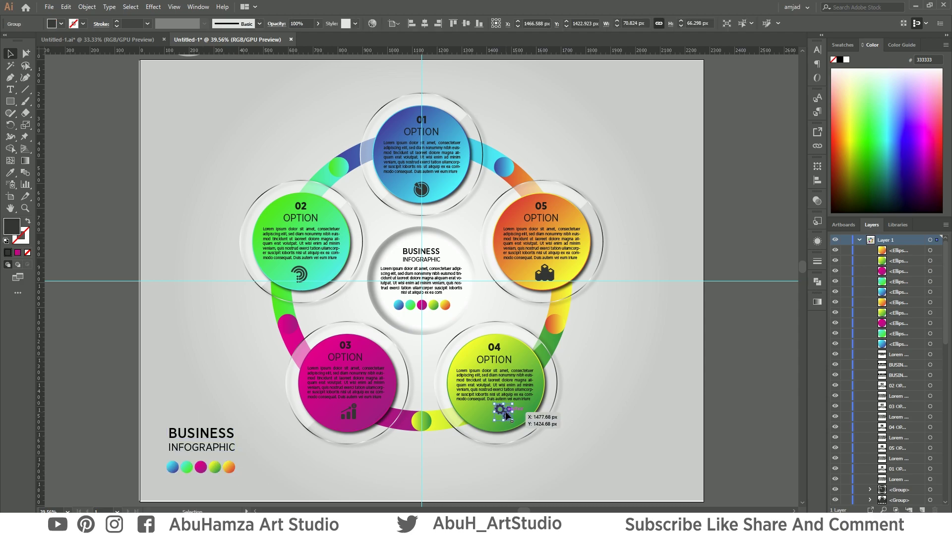
{"action": "left_click", "coordinate": [348, 413], "text": "shift"}
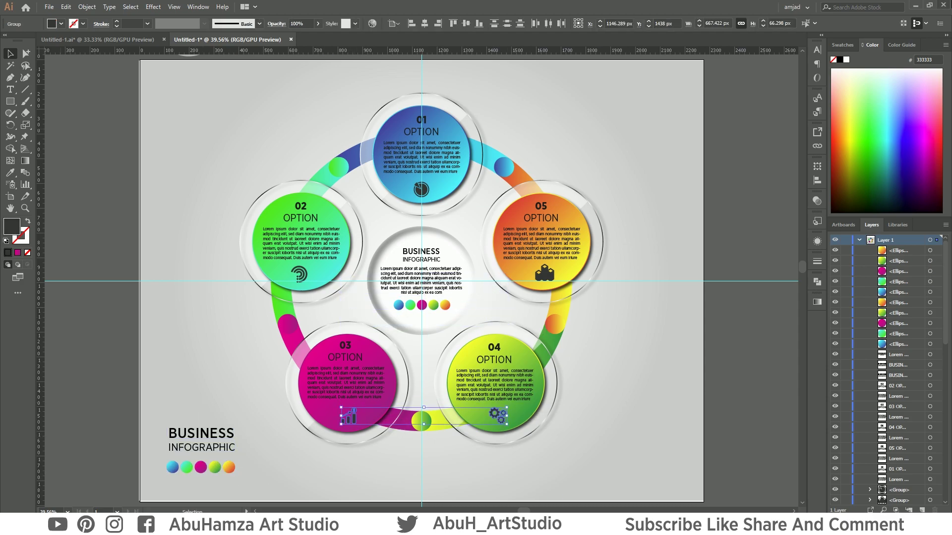